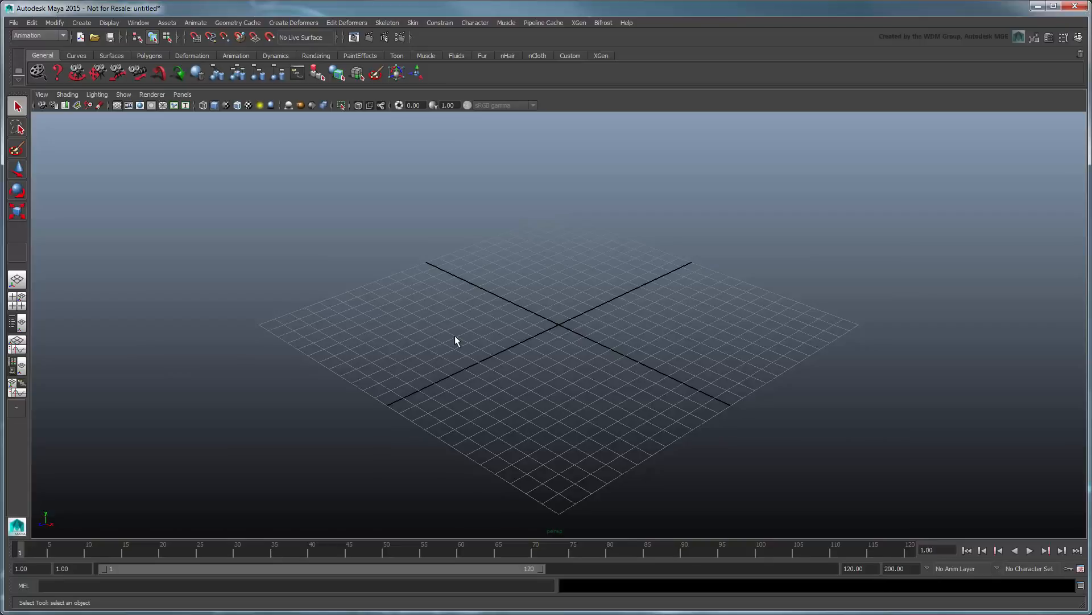
Create a new project named HTM_XGen_topology in C:/Maya with the default folder locations
left_click(14, 22)
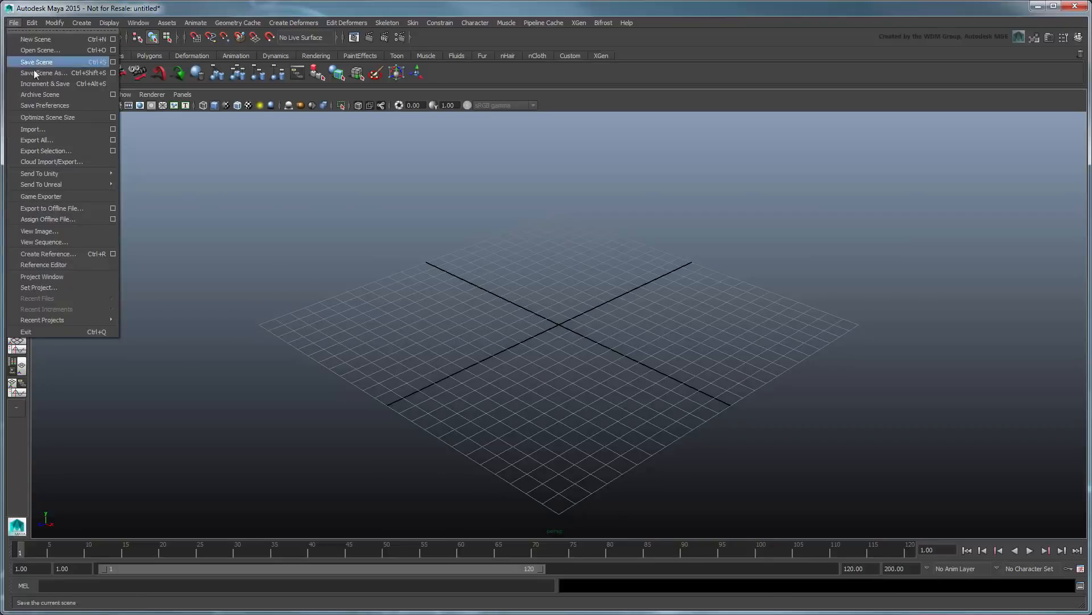
left_click(80, 276)
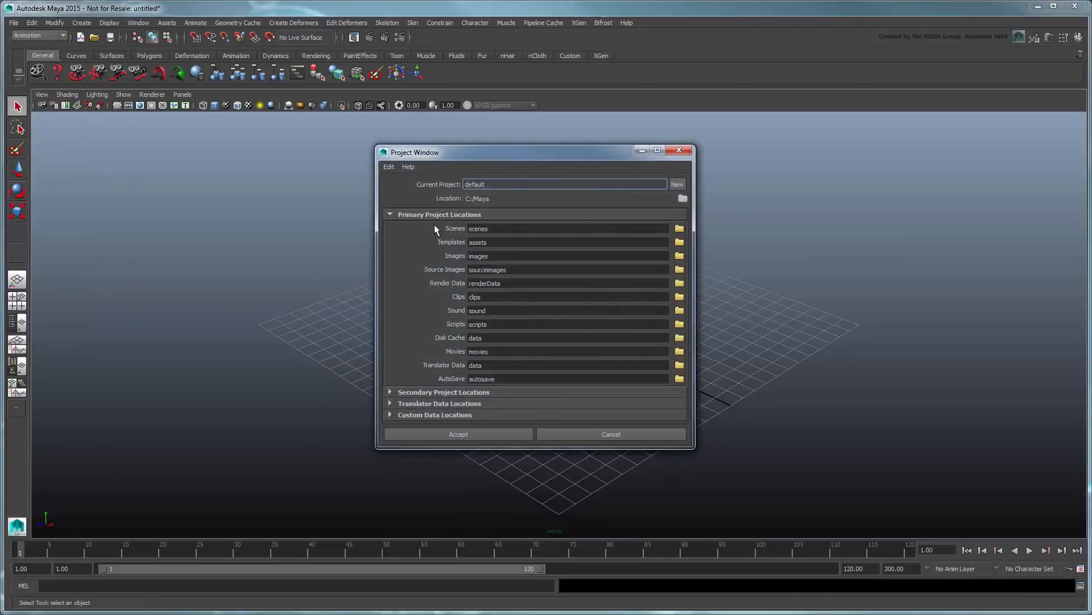
left_click(677, 184)
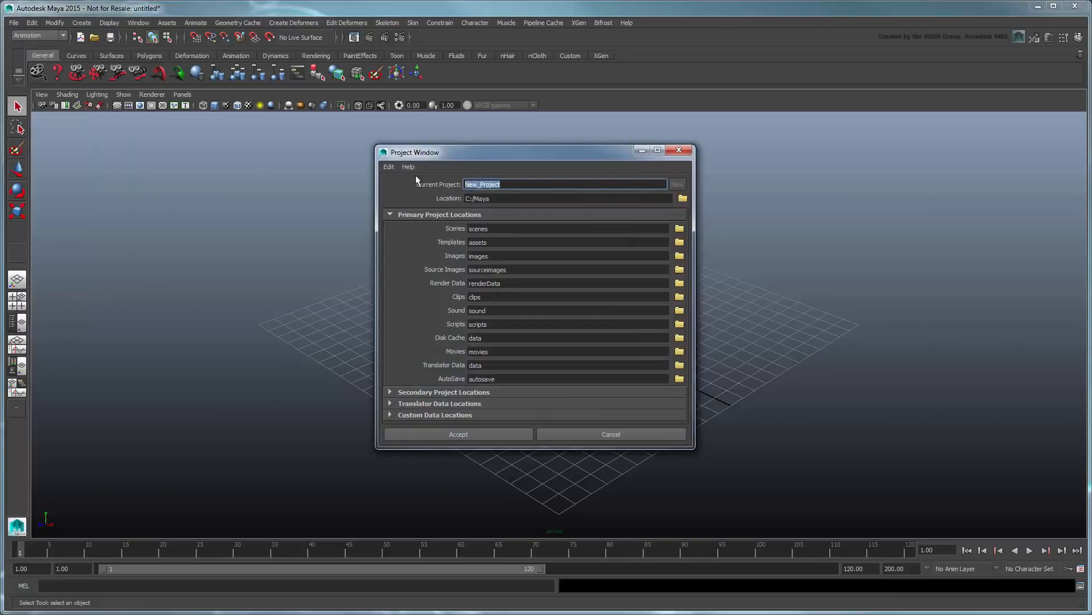
type("HTM_XGen_topology")
left_click(455, 434)
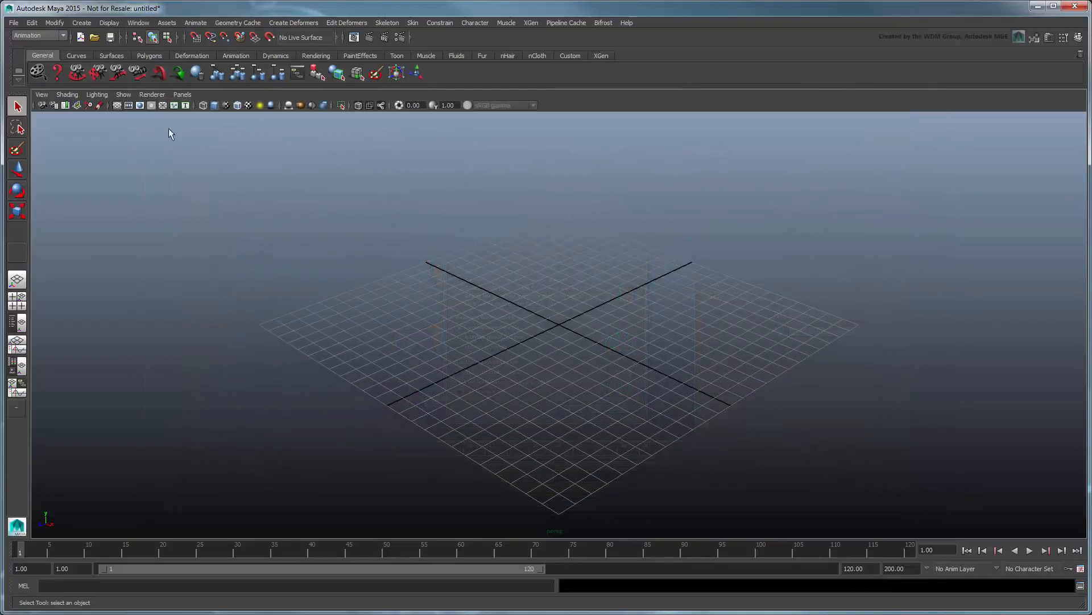
Create a polygon plane at the origin and rename it base_GEO
left_click(82, 23)
mouse_move(98, 51)
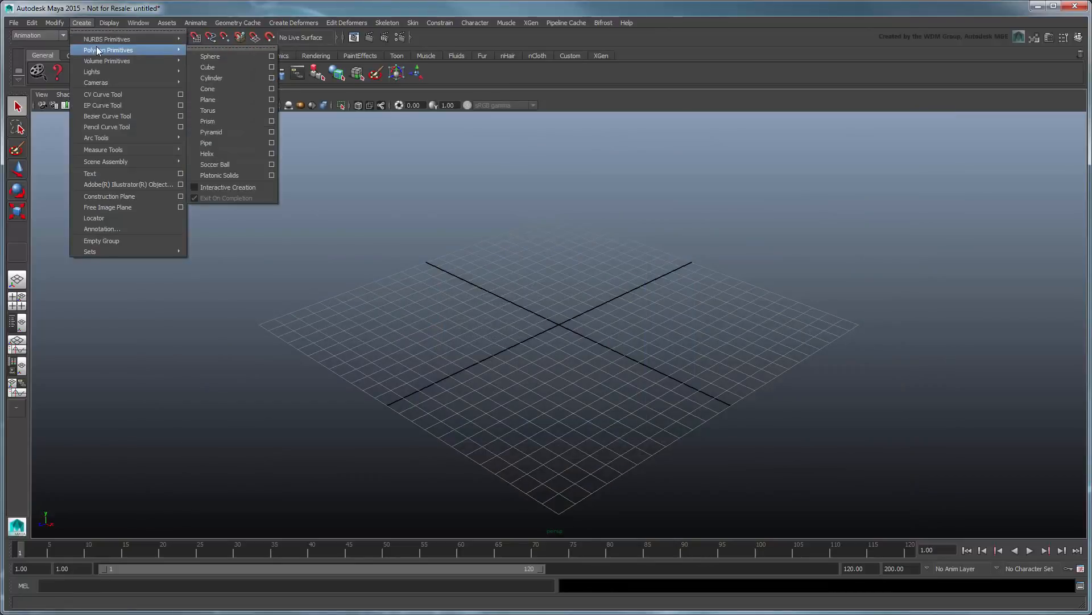
left_click(244, 99)
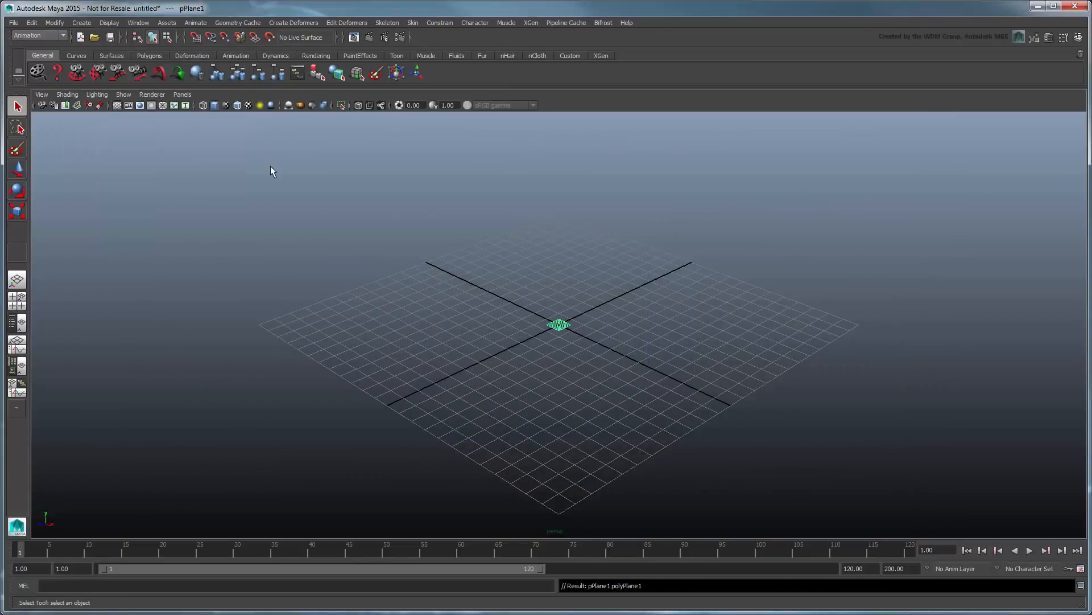
left_click(20, 322)
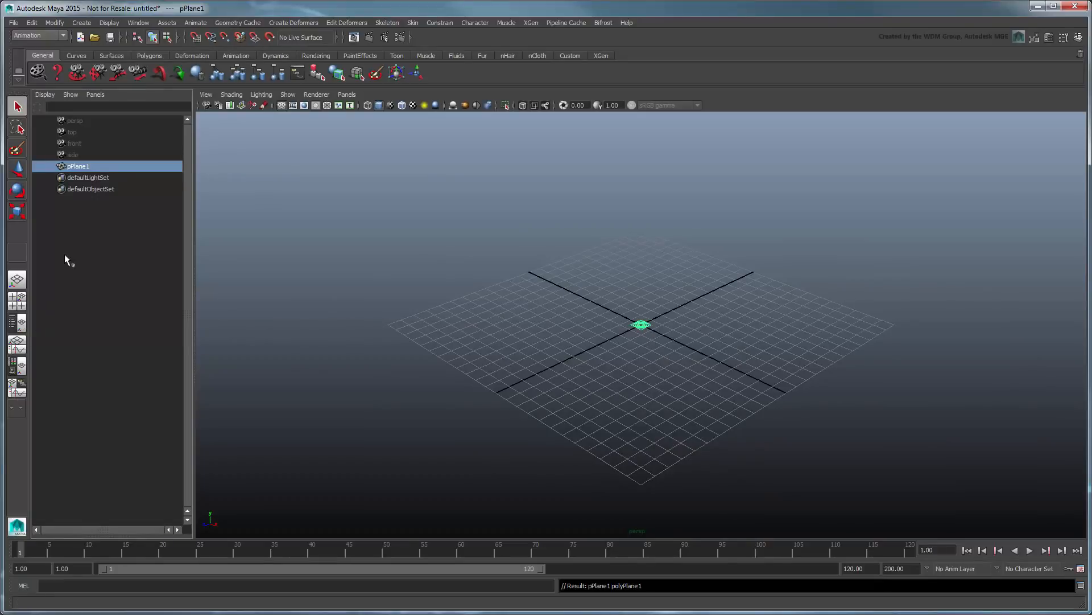
double_click(87, 167)
type("base_GEO")
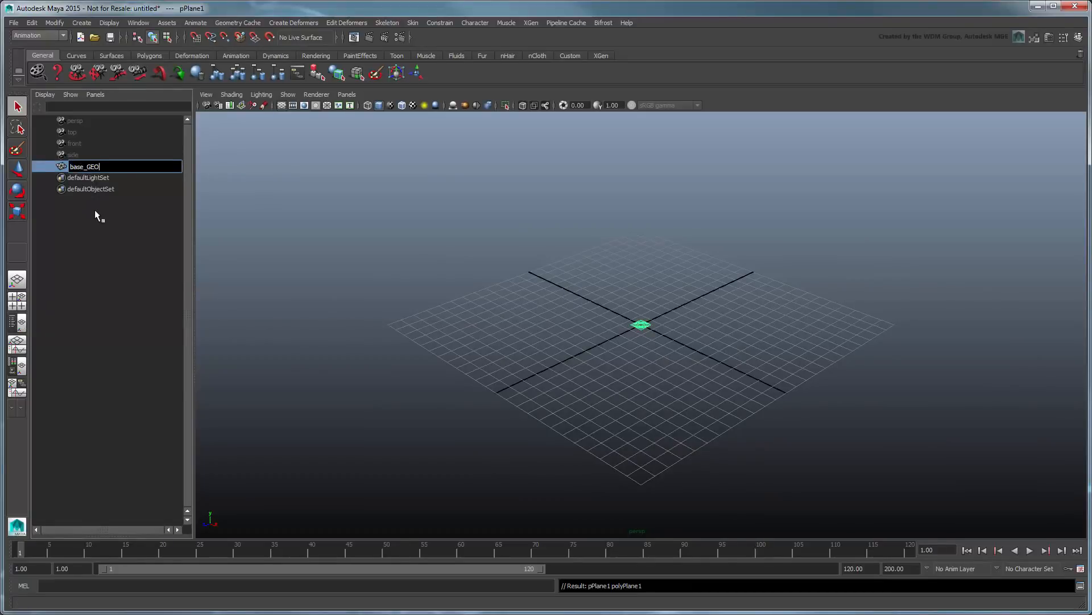
key("Return")
Set the Scale X, Y and Z of base_GEO to 120
left_click(1078, 37)
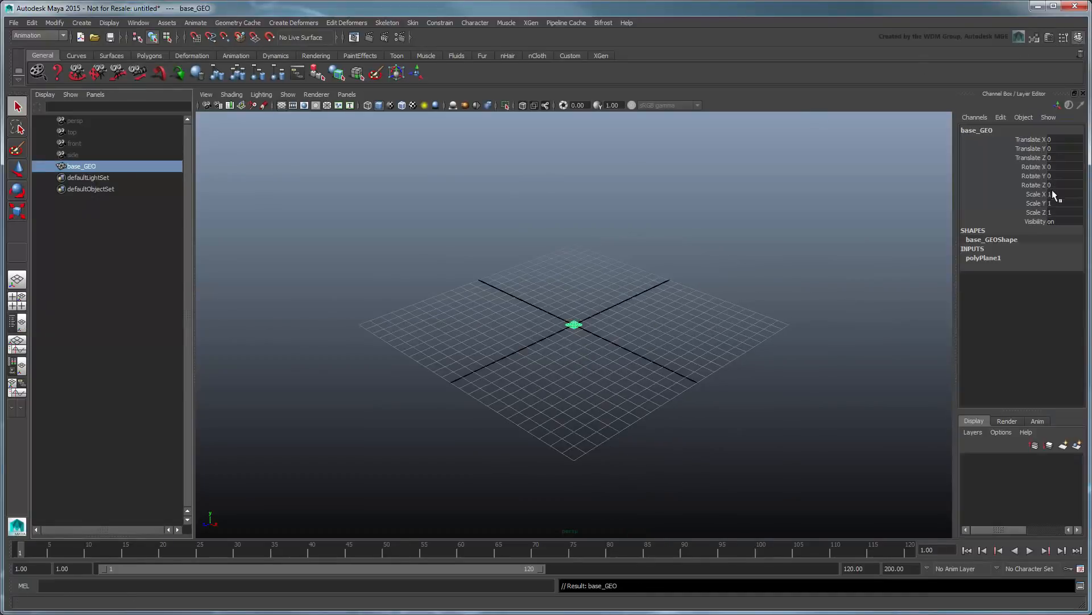
left_click_drag(1032, 194, 1033, 213)
type("120")
key("Return")
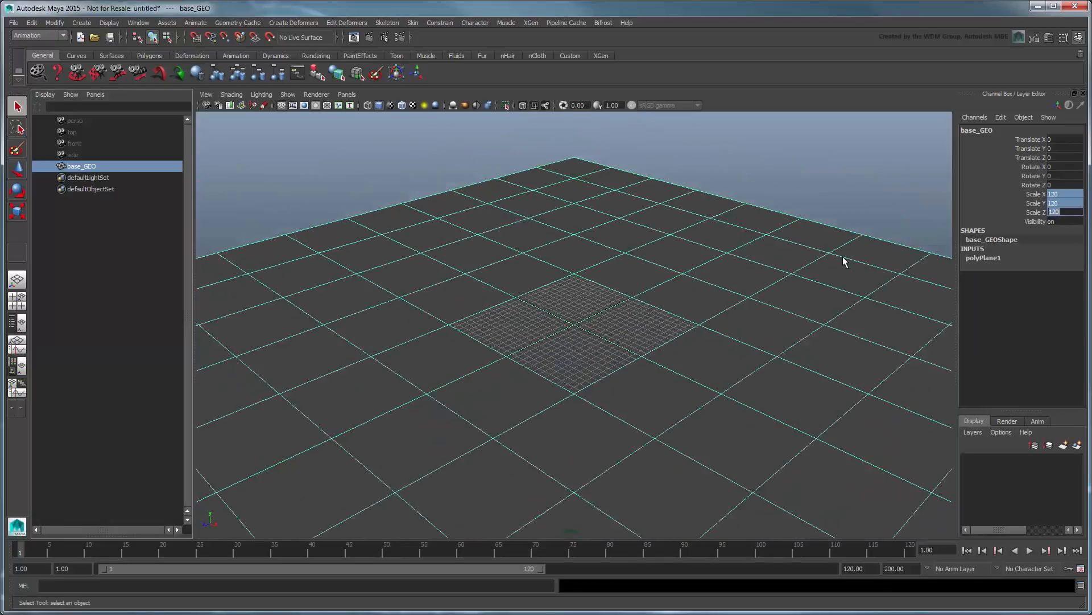
key("f")
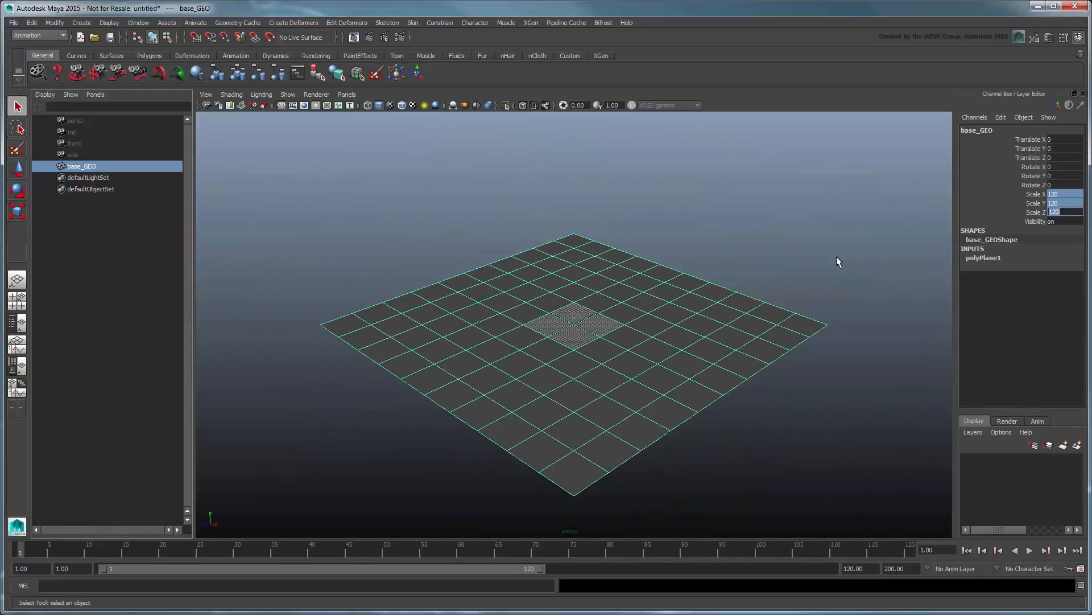
Create an XGen description topology_art on base_GEO in a new collection topology_collection, using Custom Geometry/Archives primitives, and expand the collection's hierarchy
left_click(530, 23)
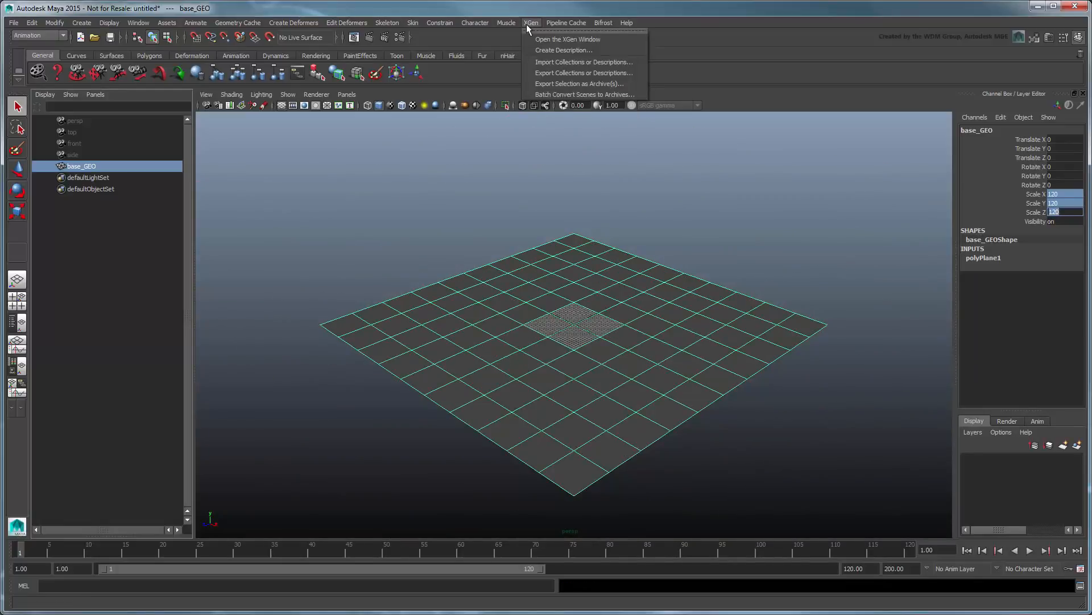
left_click(534, 38)
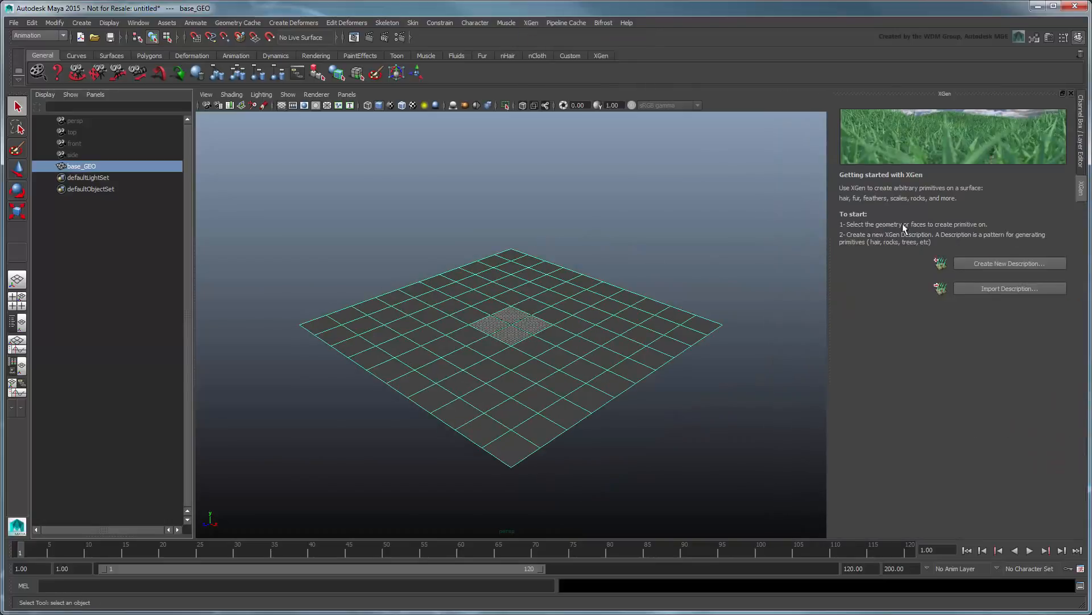
left_click(1002, 265)
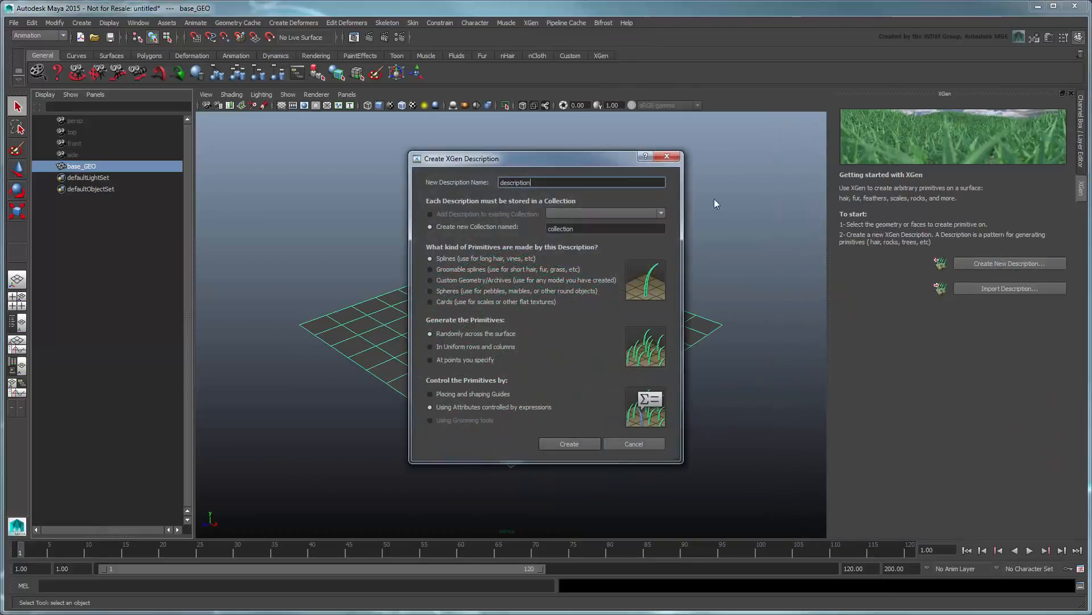
double_click(515, 182)
type("topology_art")
double_click(560, 228)
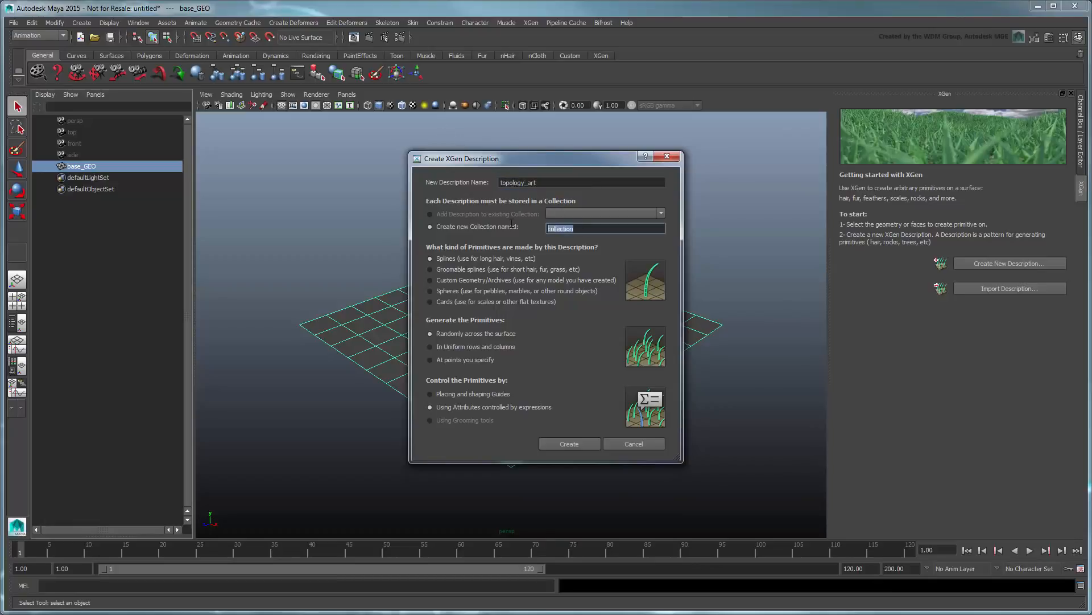
type("topology_collection")
left_click(487, 281)
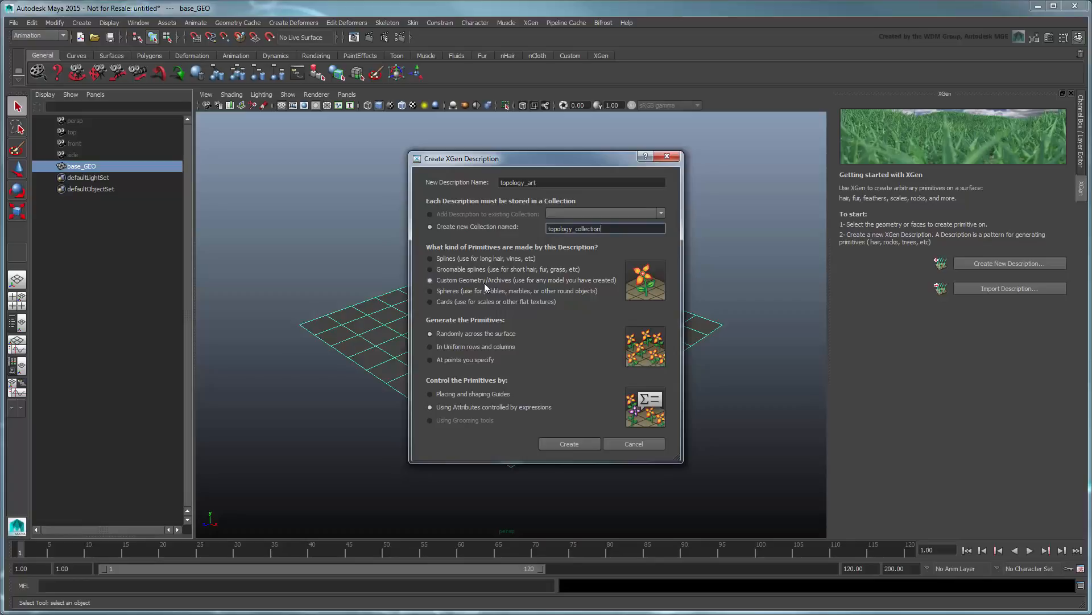
left_click(563, 444)
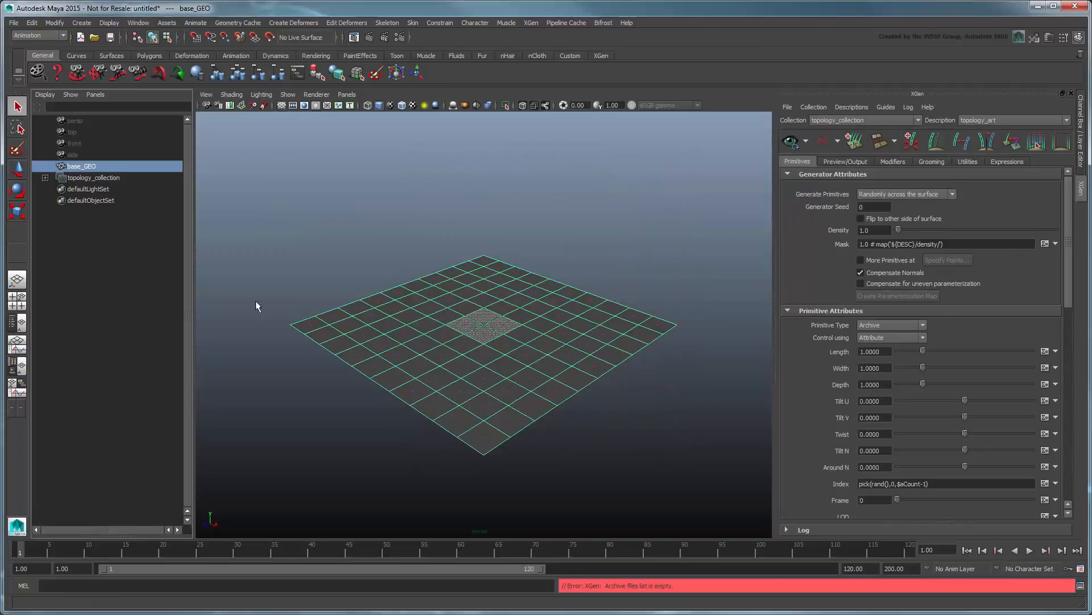
left_click(45, 179)
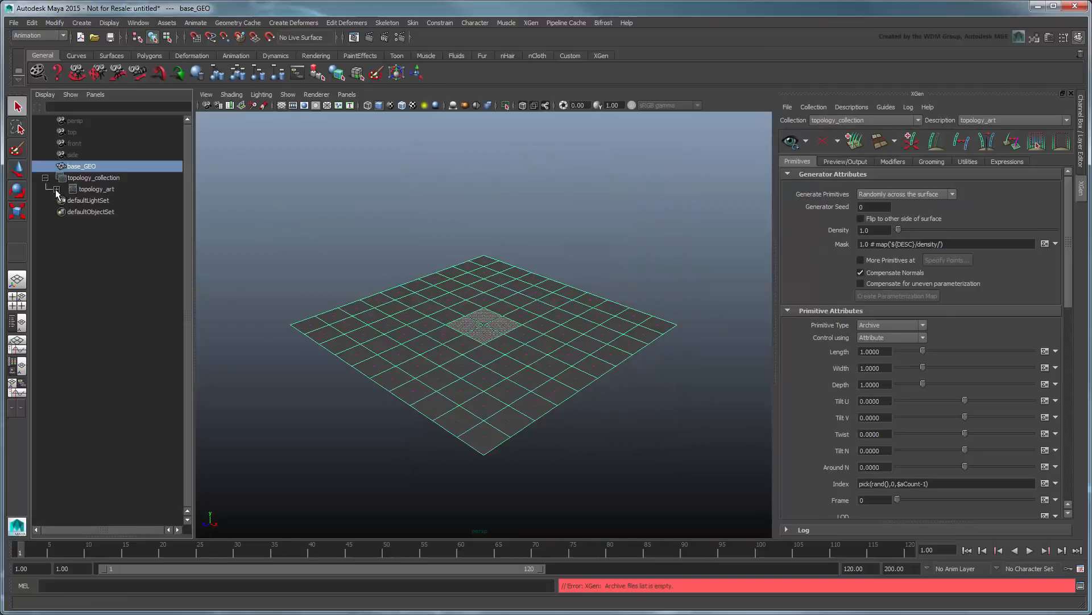
left_click(56, 189)
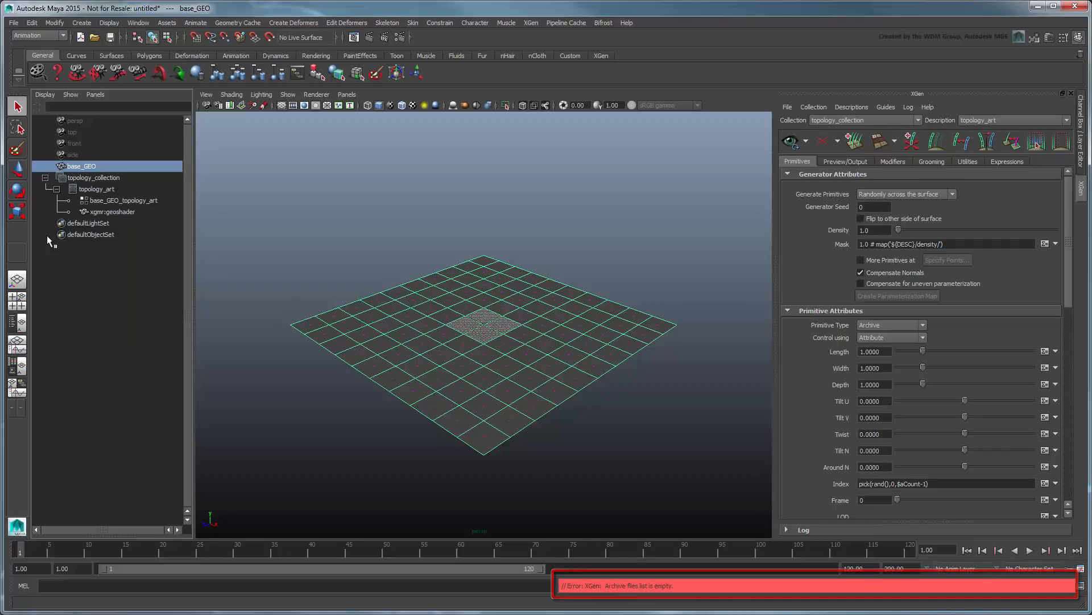
Create a polygon cube at the origin and rename it cube_prim_GEO
left_click(81, 23)
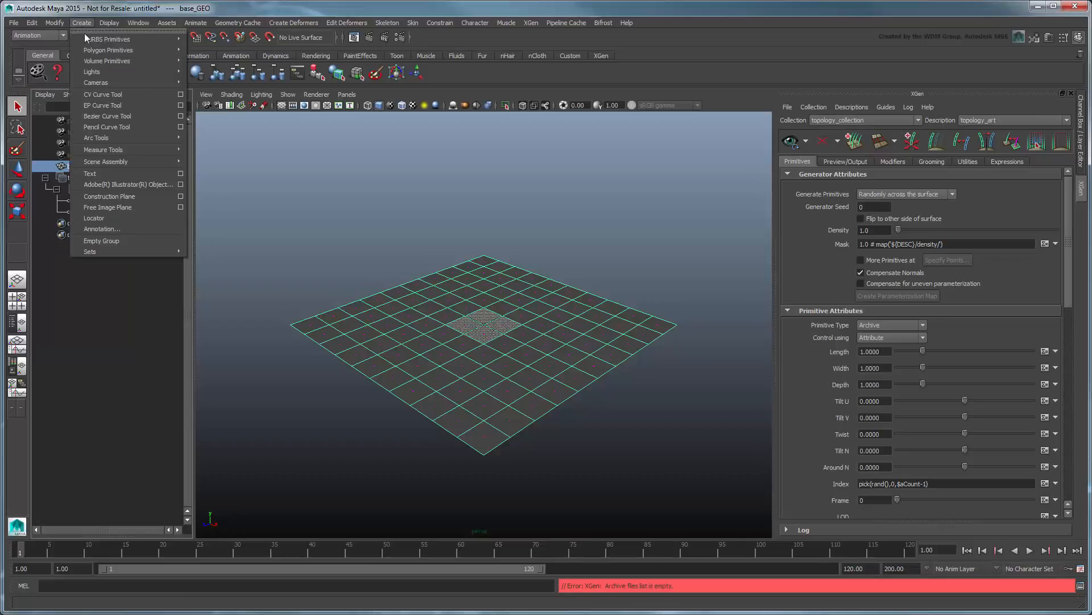
mouse_move(101, 51)
left_click(236, 68)
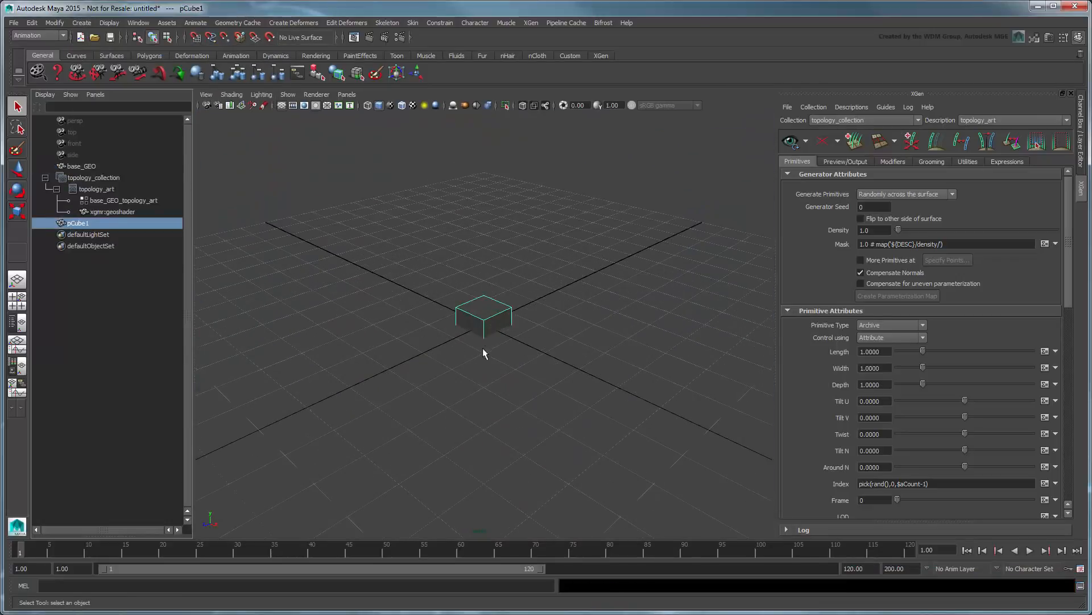
double_click(83, 223)
type("cube_prim_GEO")
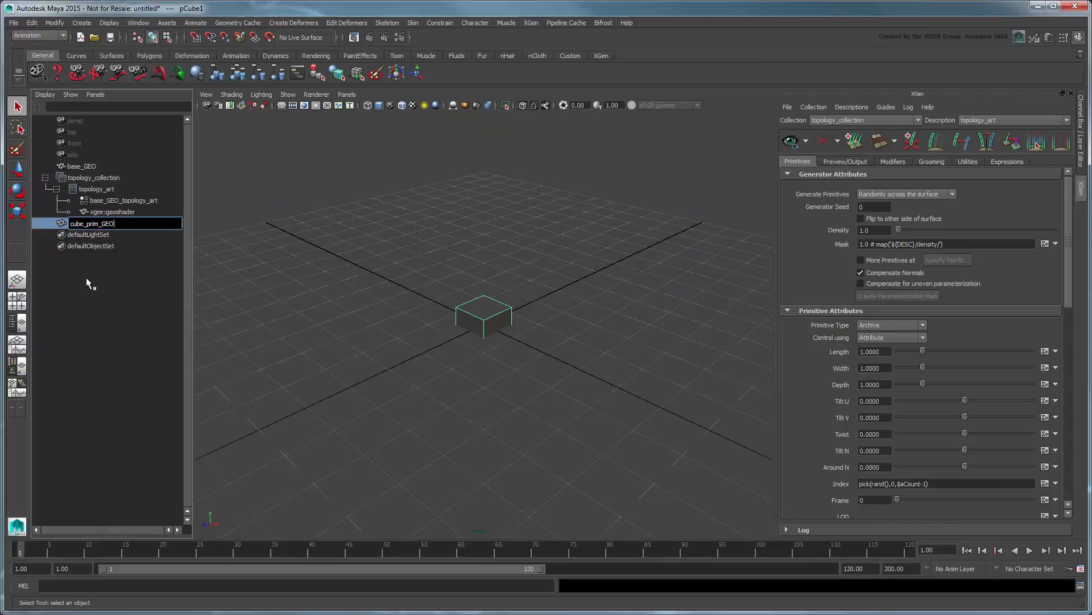
key("Return")
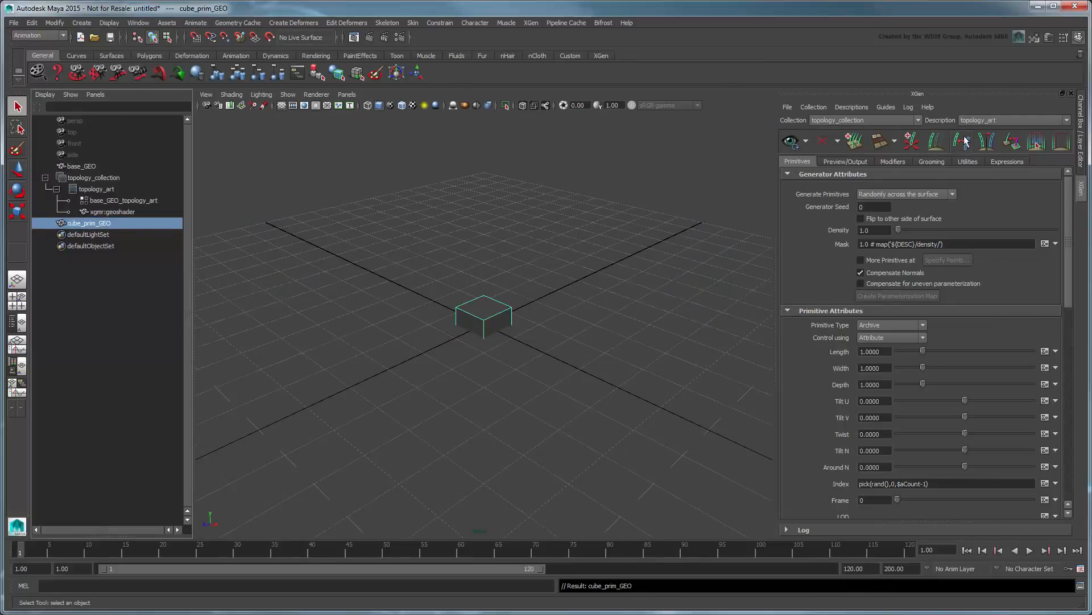
Set the Translate Y of cube_prim_GEO to 0.5
left_click(1080, 136)
left_click(1049, 148)
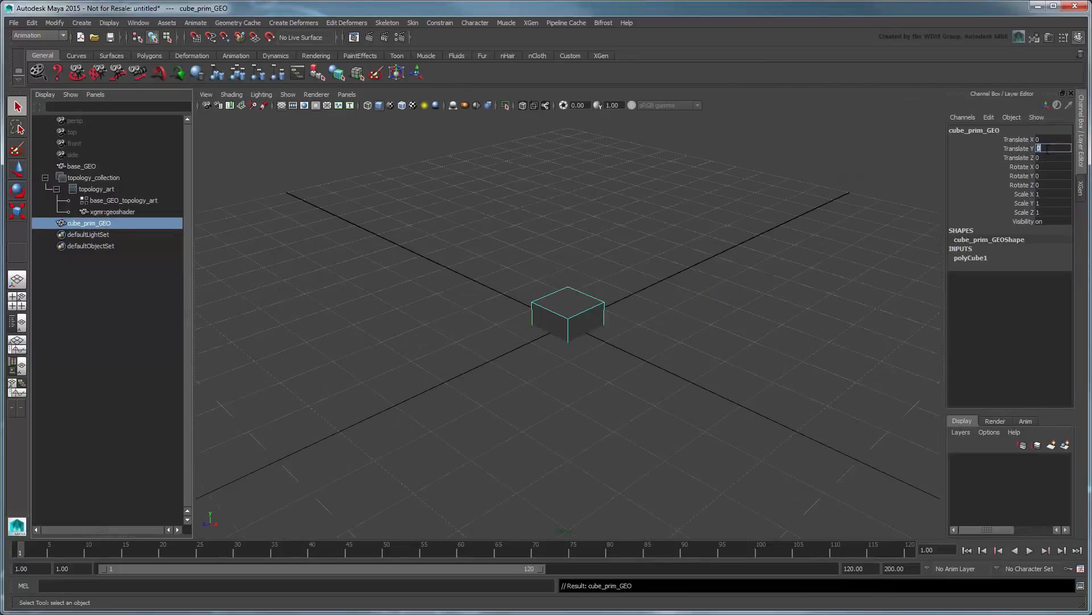
type("0.5")
key("Return")
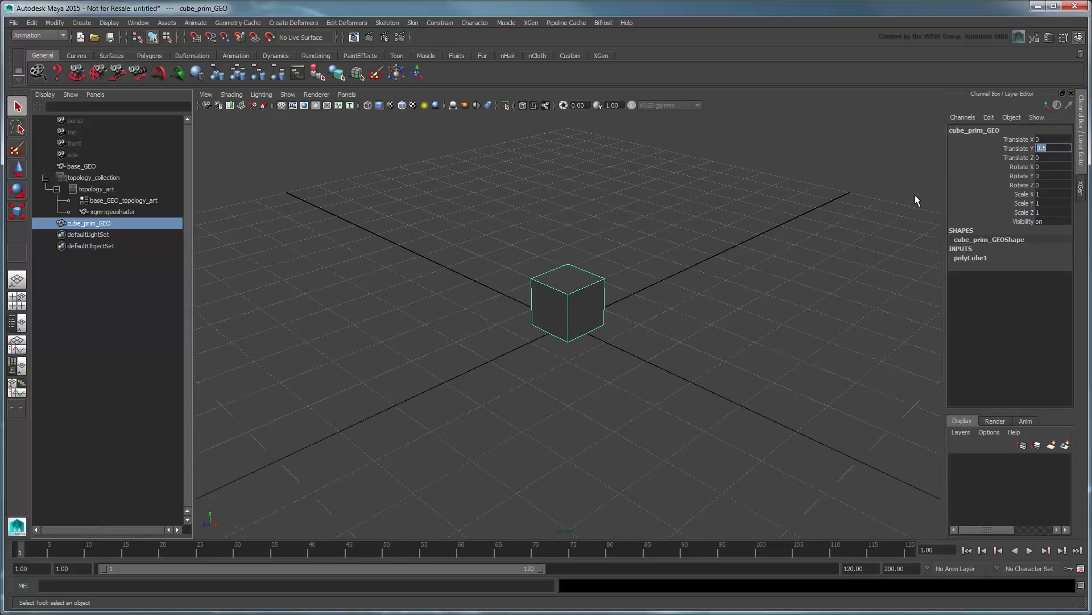
Freeze the transformations of cube_prim_GEO and delete its construction history
left_click(55, 23)
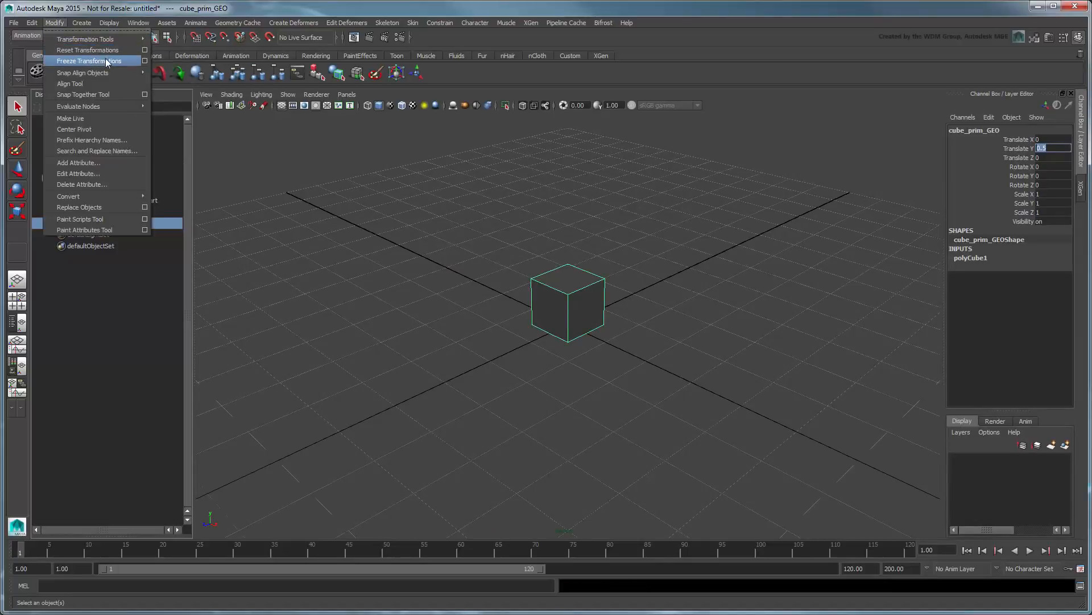
left_click(124, 63)
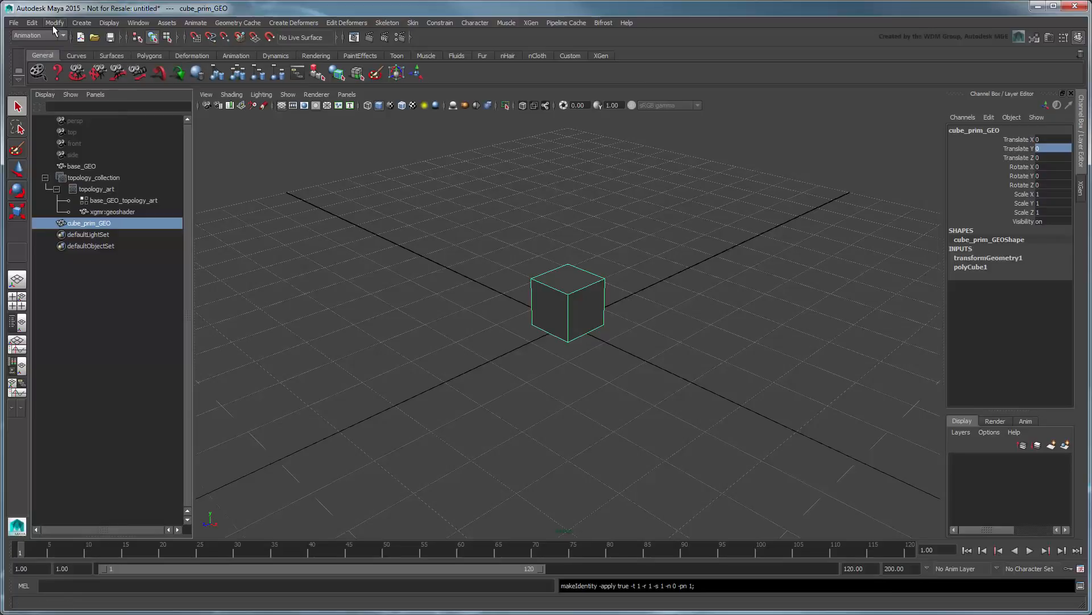
left_click(32, 23)
mouse_move(104, 145)
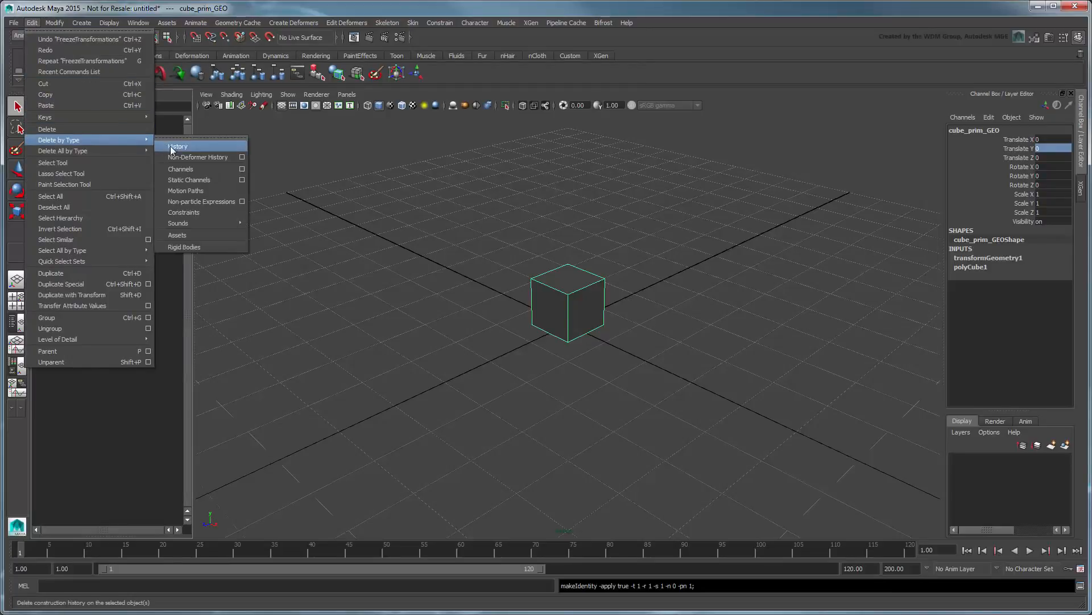
left_click(191, 148)
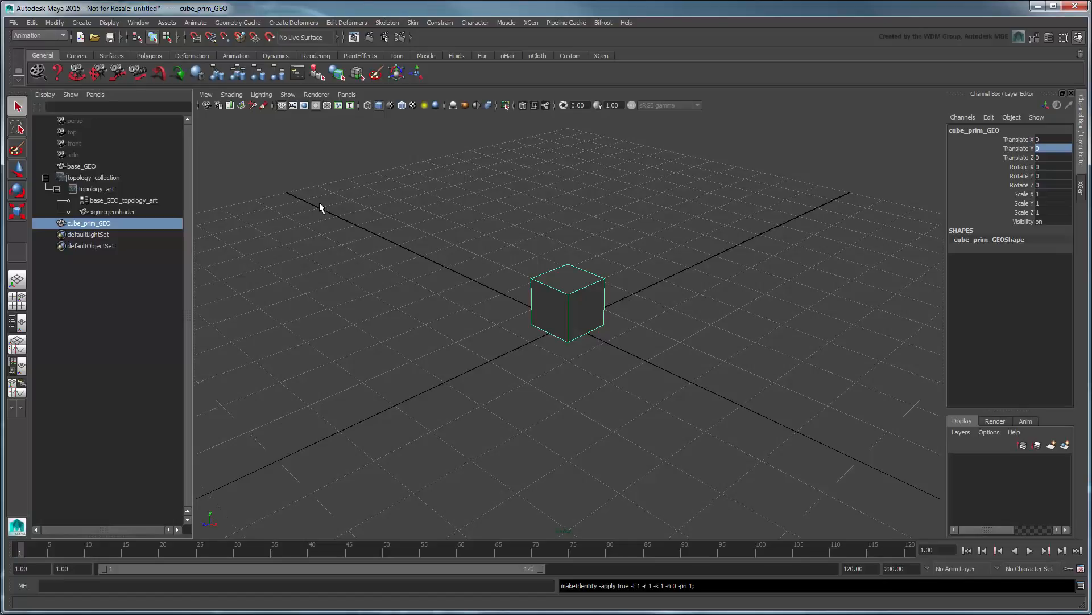
Save the scene as 01-XGen_topology in Maya Binary format in the project's scenes folder
left_click(15, 23)
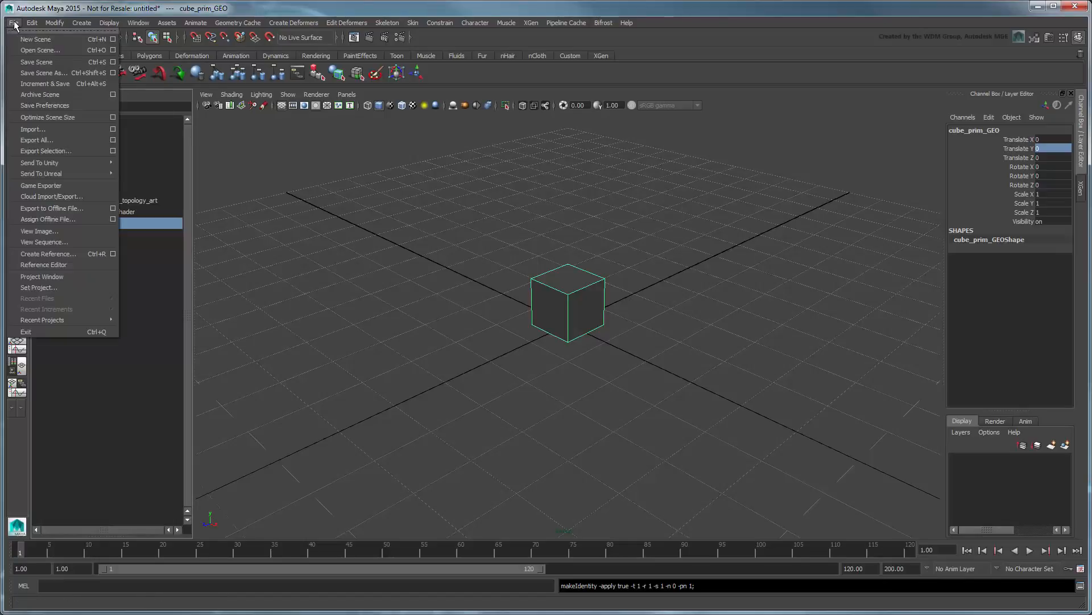
left_click(73, 74)
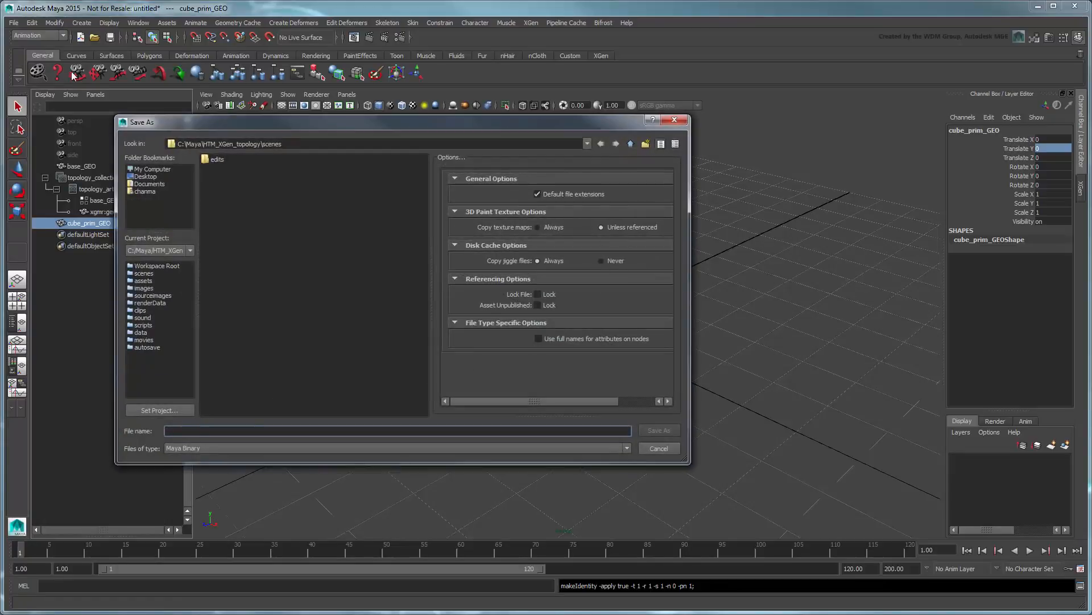
type("01-XGen_topology")
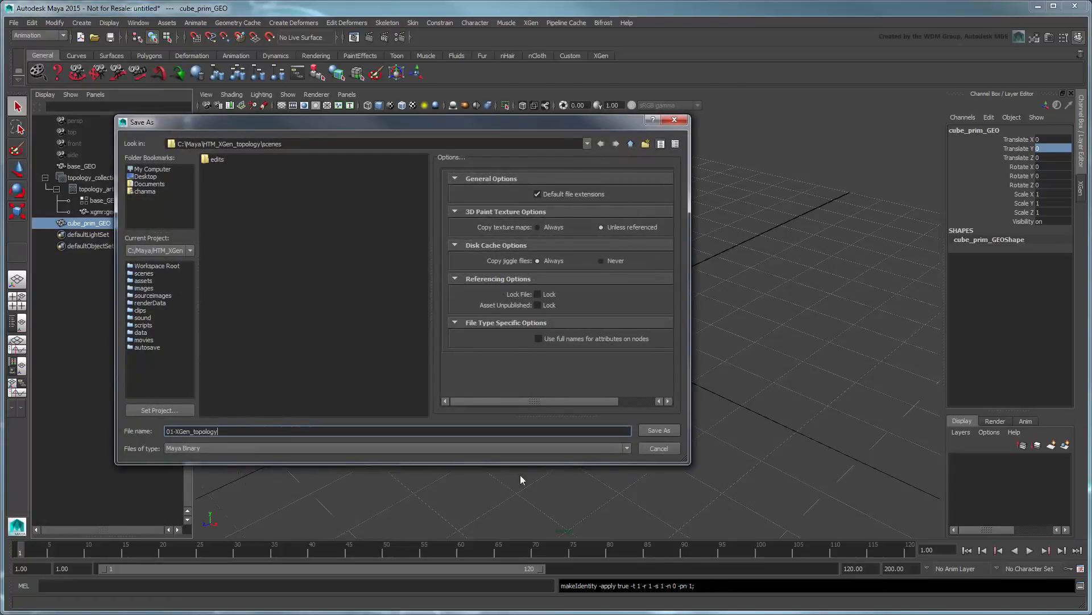
left_click(657, 431)
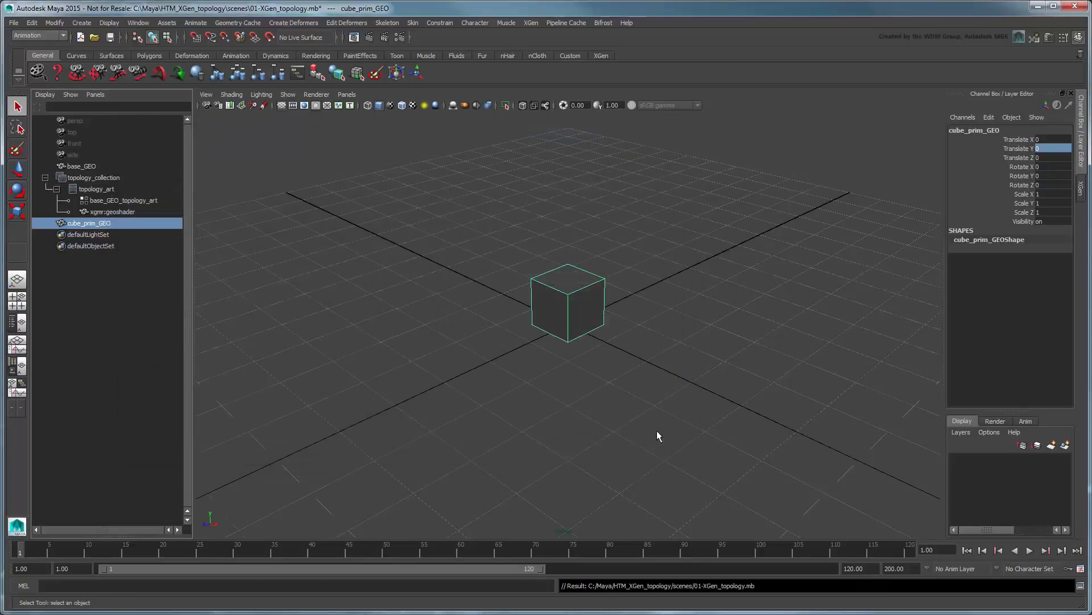
Export cube_prim_GEO from XGen's Archive Files as an archive named cube_prim in the Local Archives project folder
left_click(1080, 196)
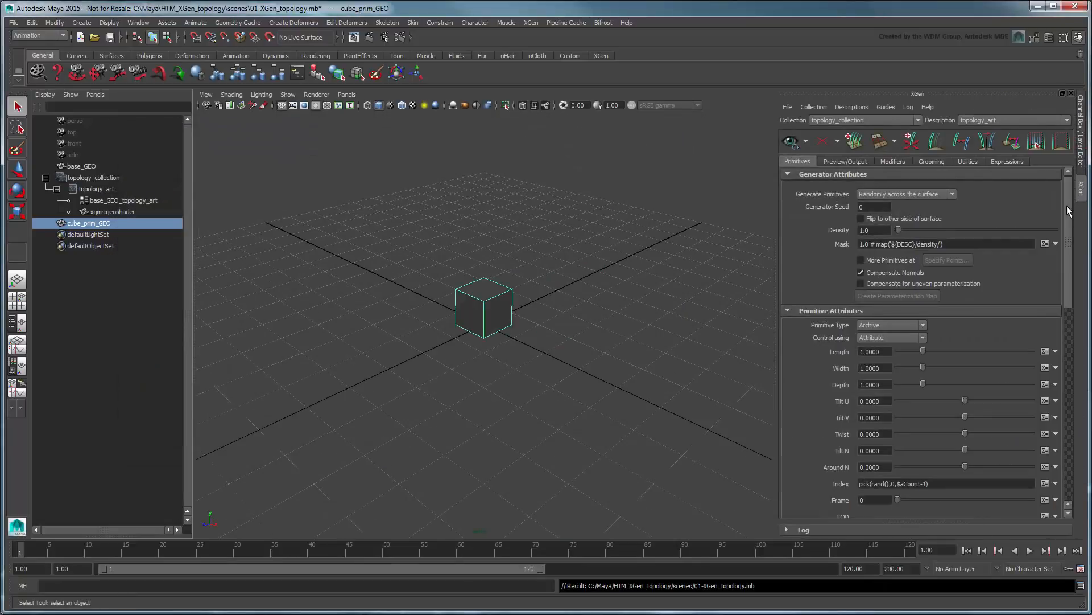
scroll(1060, 267, "down", 3)
scroll(1058, 318, "down", 6)
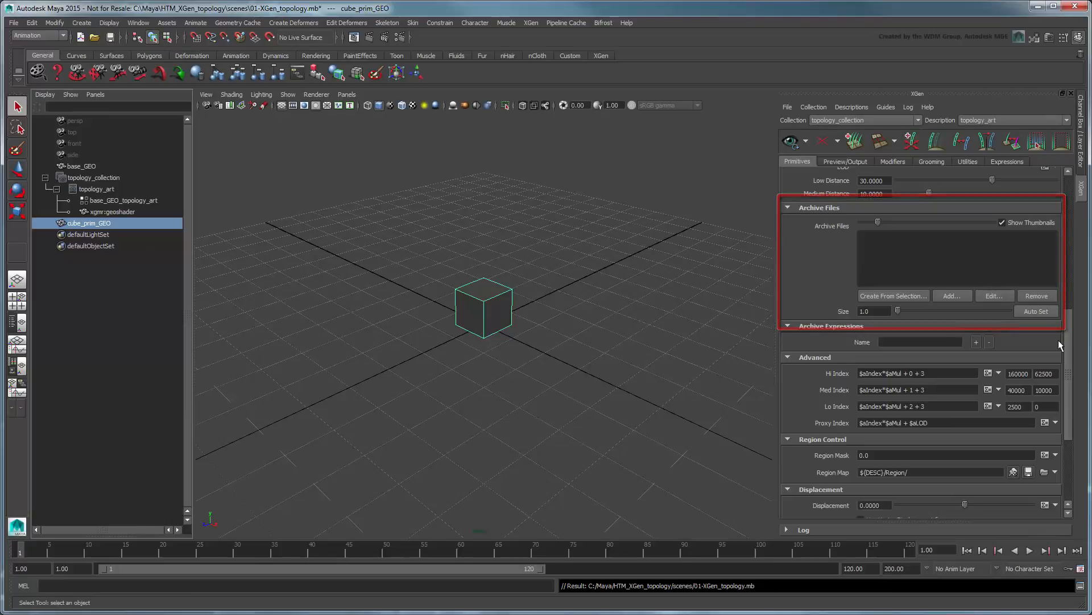
left_click(910, 297)
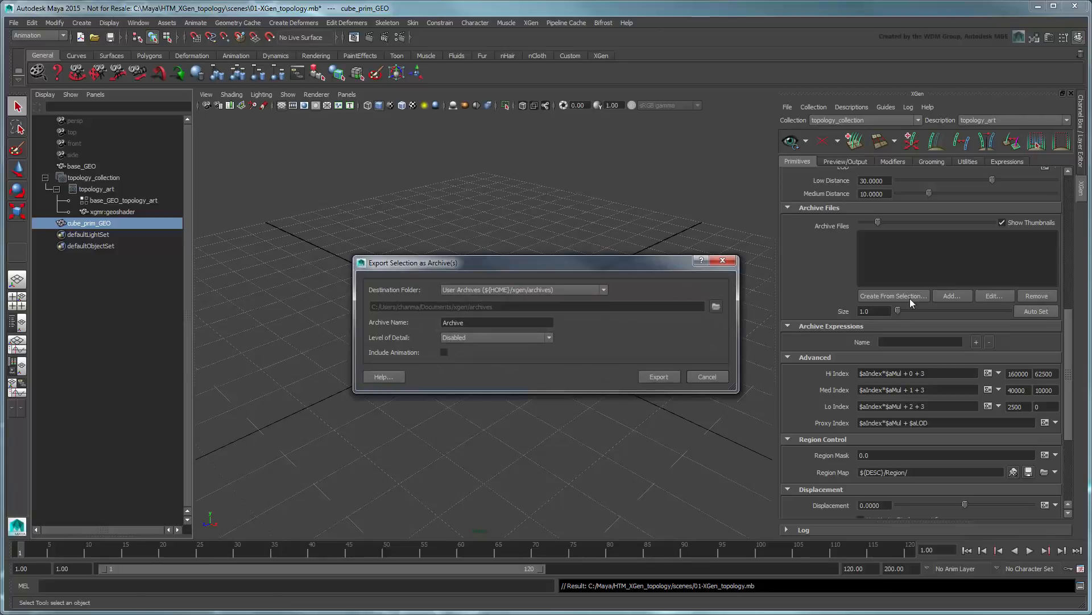
left_click(583, 291)
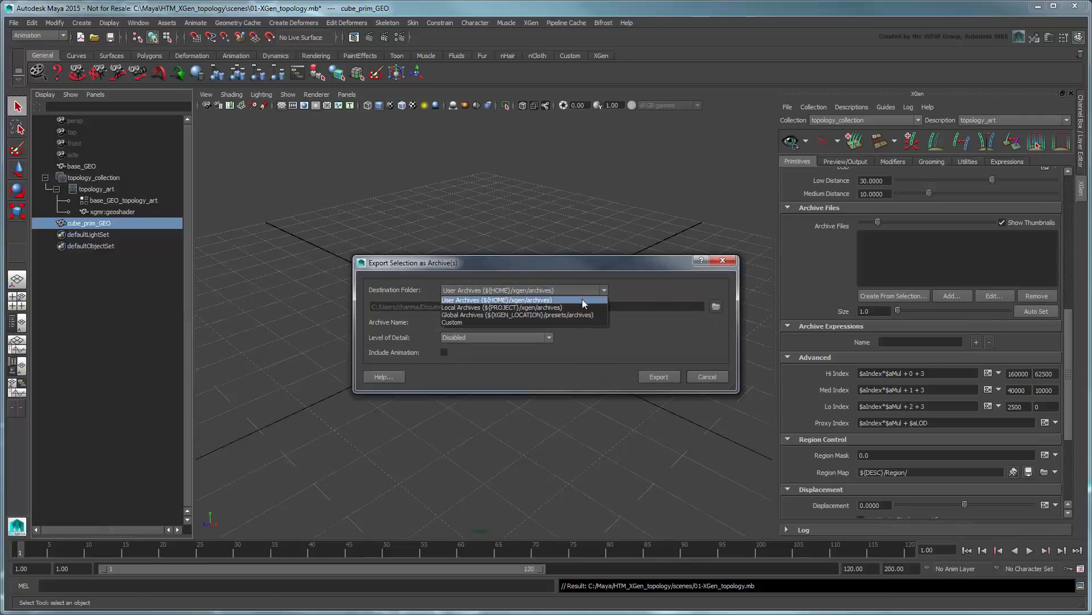
left_click(582, 307)
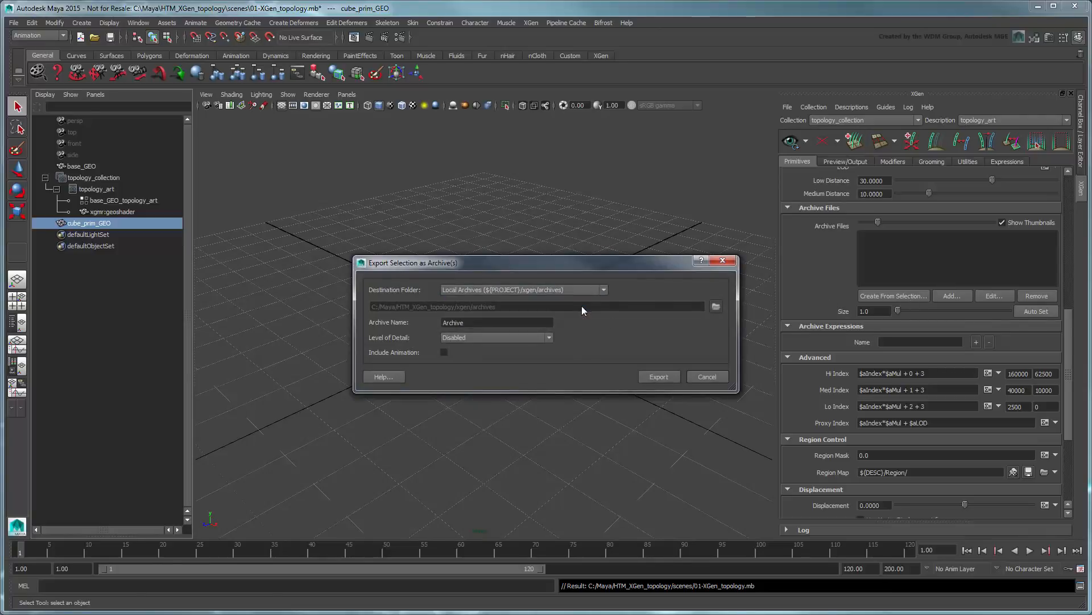
left_click(489, 322)
type("cube_prim")
left_click(666, 380)
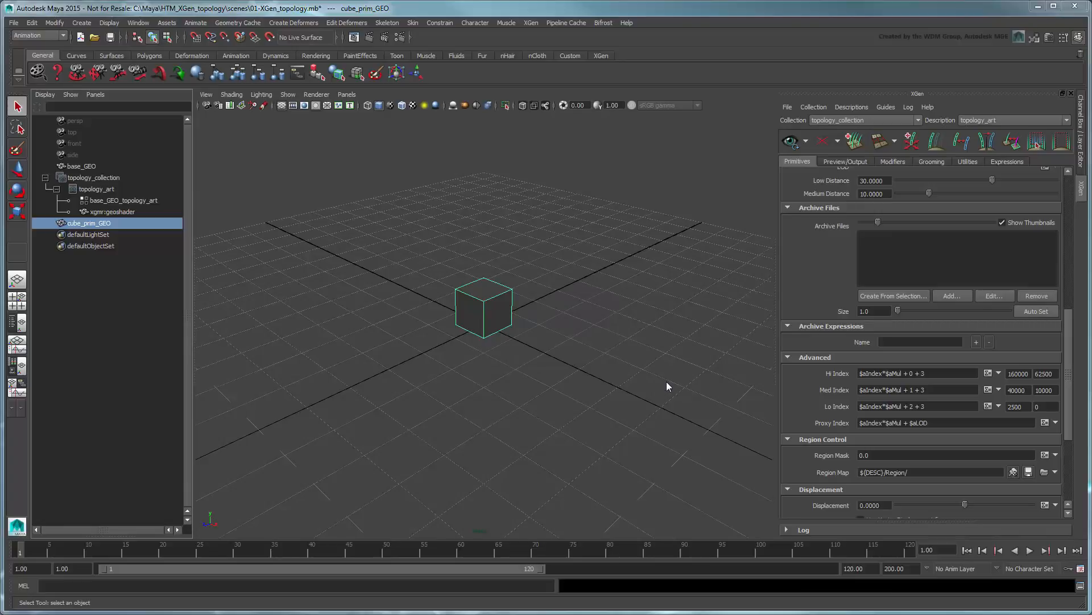
Add cube_prim.xarc from the project's xgen/archives folder to the description's archive files, without importing its materials
left_click(961, 293)
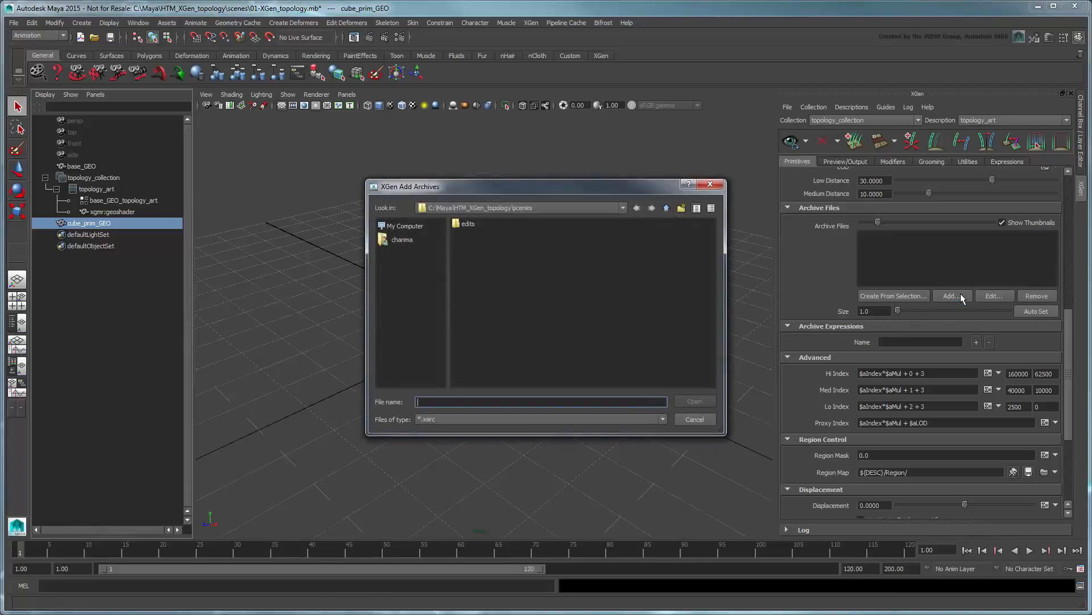
left_click(668, 209)
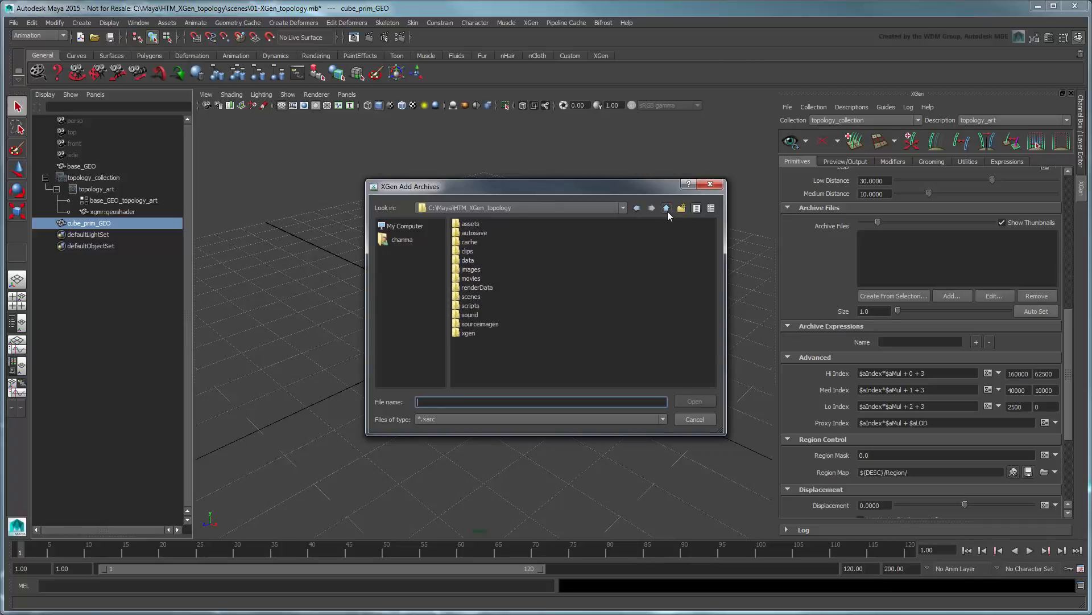
left_click(469, 333)
double_click(469, 333)
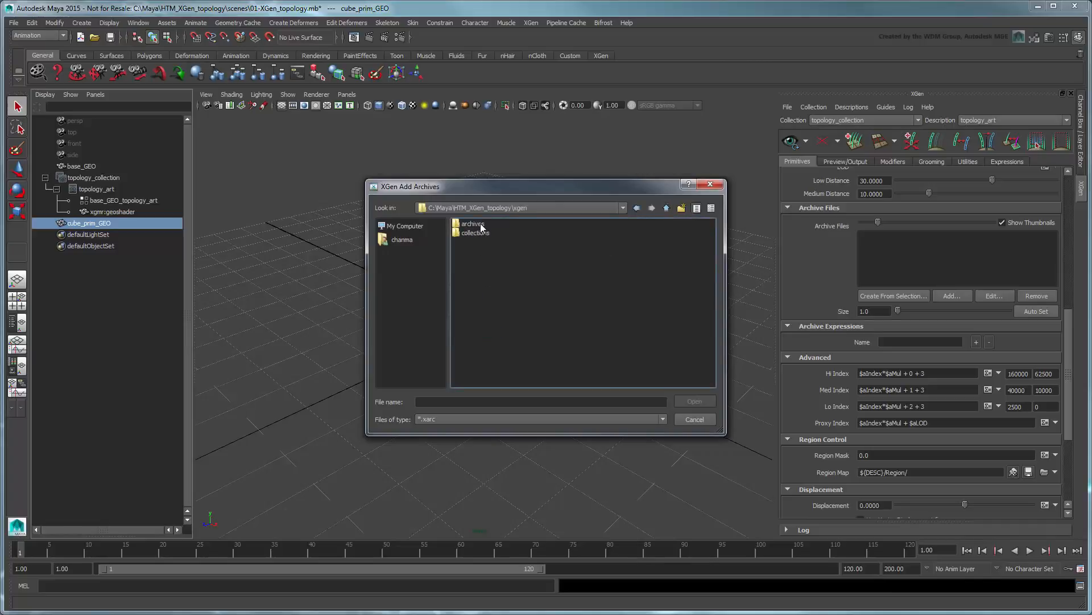
double_click(480, 223)
left_click(495, 252)
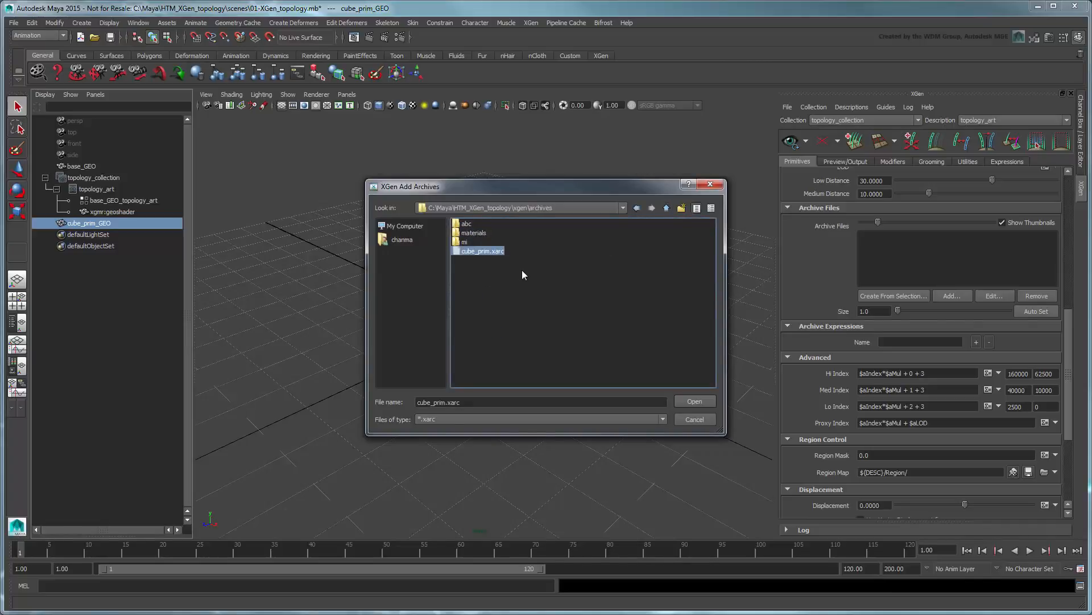
left_click(694, 401)
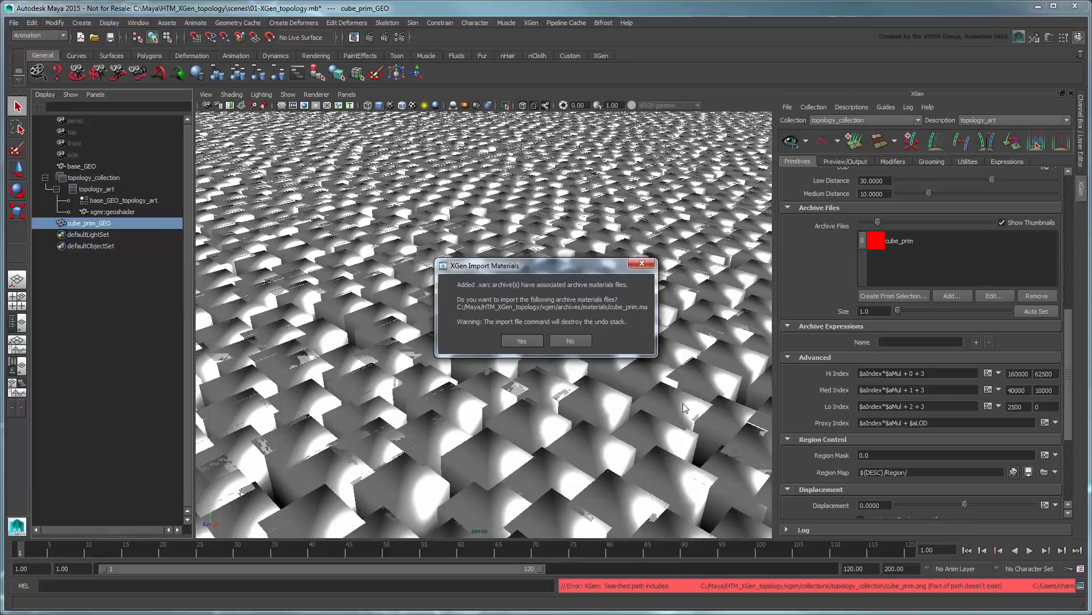
left_click(570, 340)
Set the Density of the topology_art description's generator to 0.5
key("a")
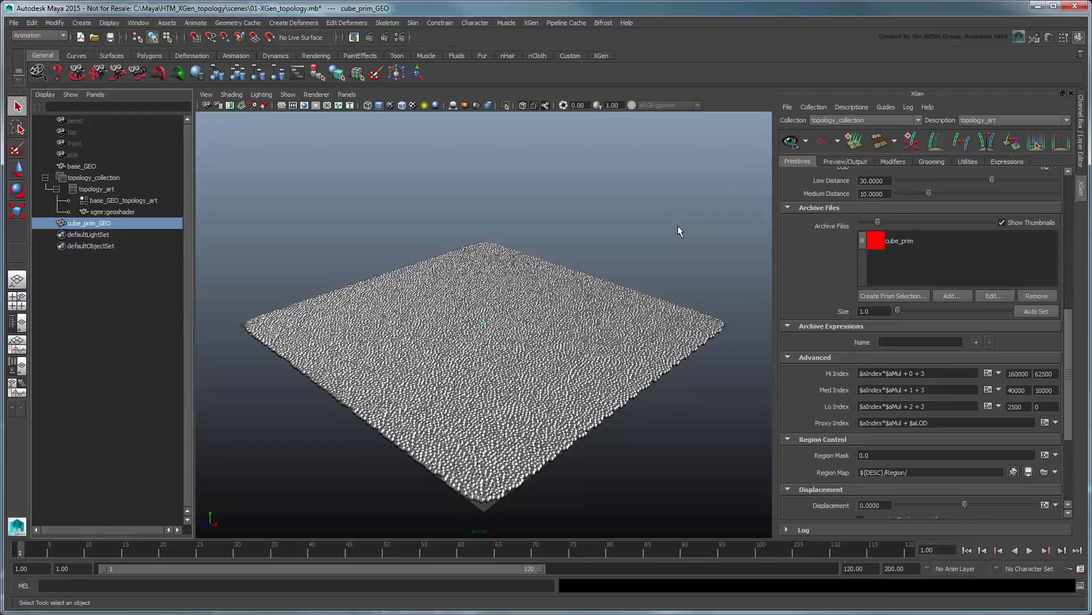
scroll(883, 229, "up", 10)
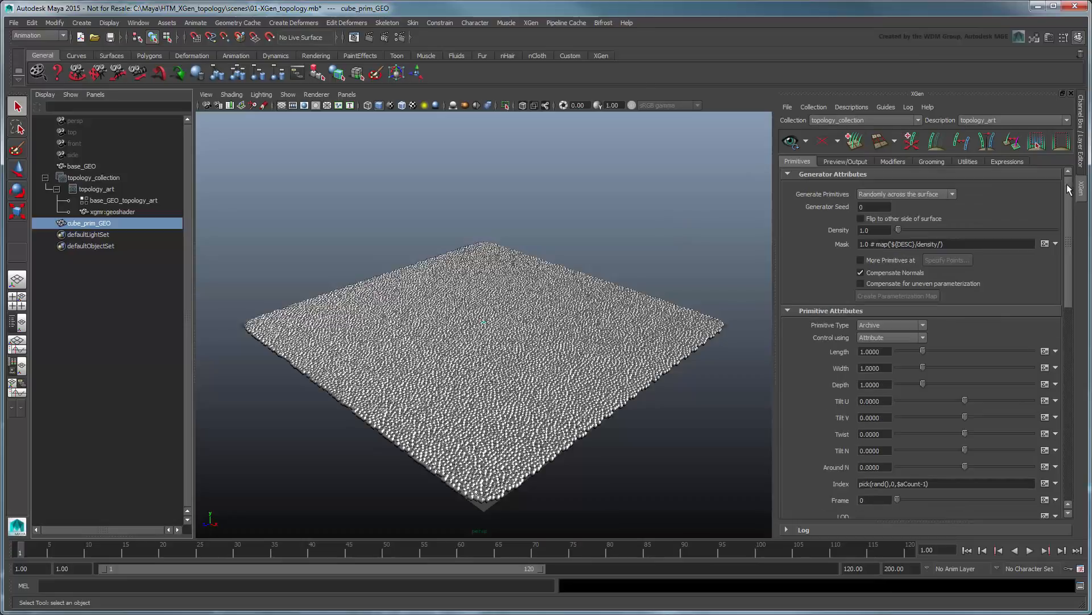
double_click(884, 228)
type("0.5")
key("Return")
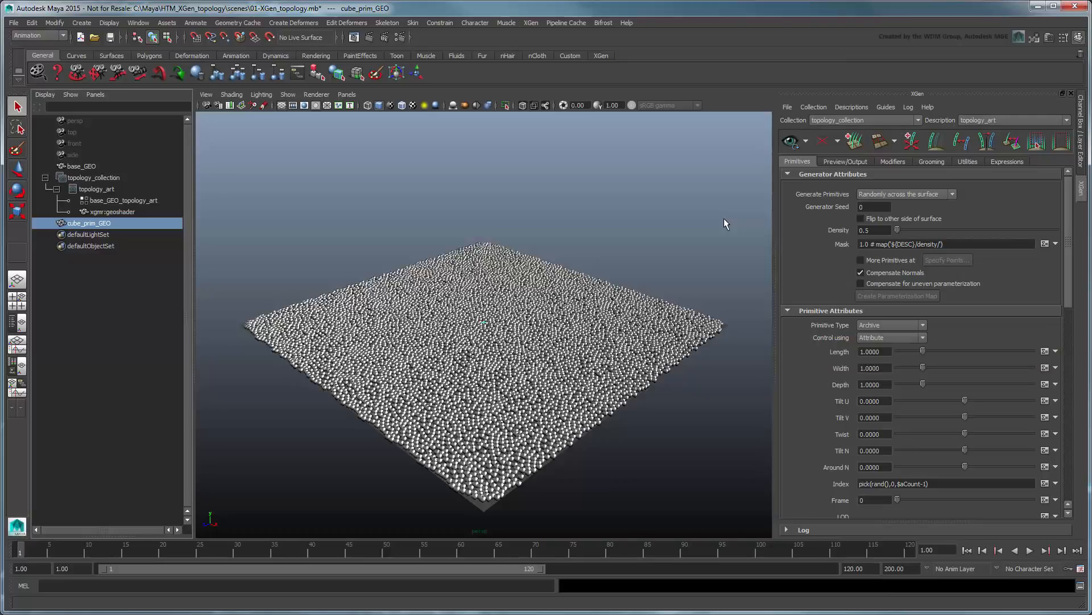
Create a white map named cube_length with a resolution of 200 for the Length attribute
left_click(1056, 352)
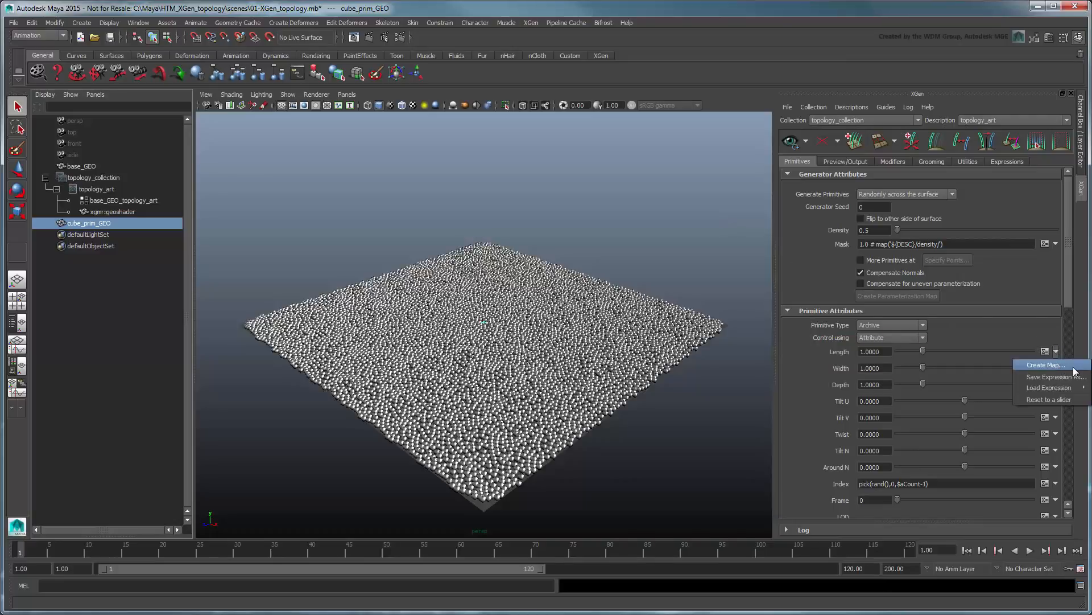
left_click(1074, 368)
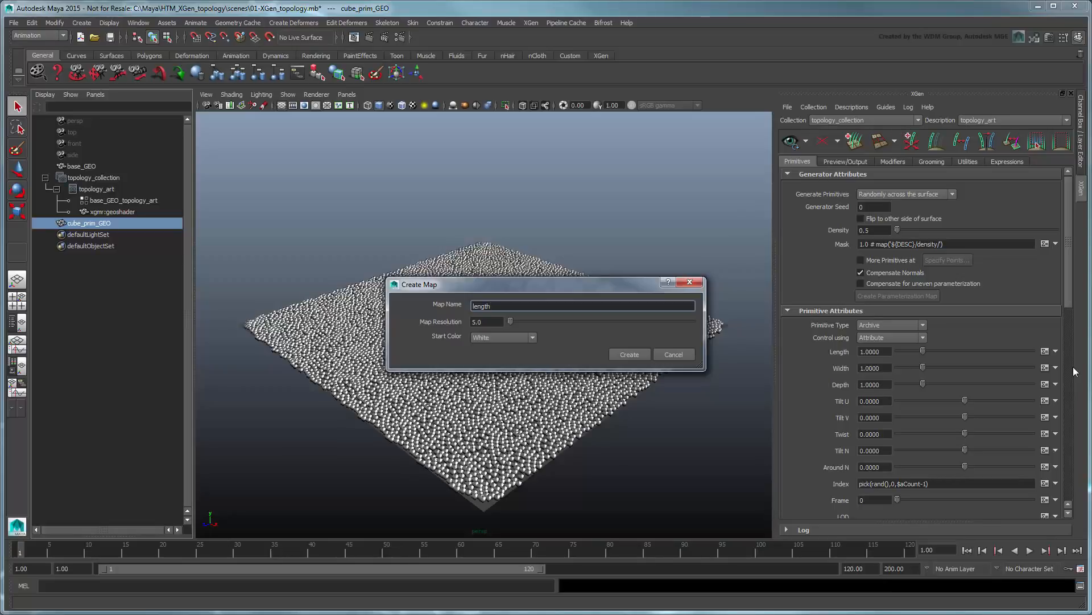
double_click(481, 306)
type("cube_length")
key("Tab")
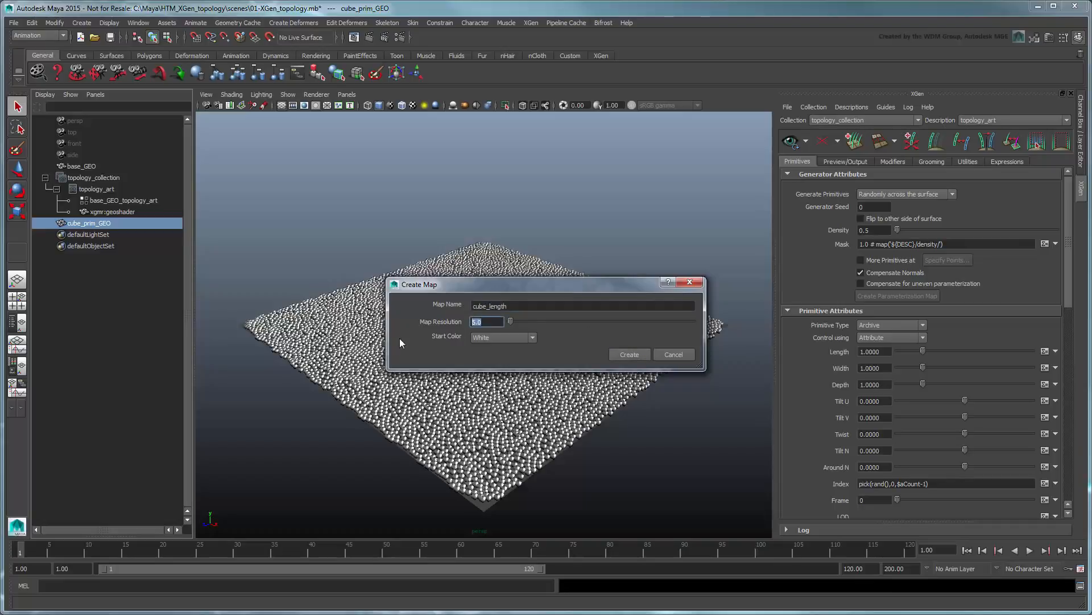
type("200")
left_click(638, 358)
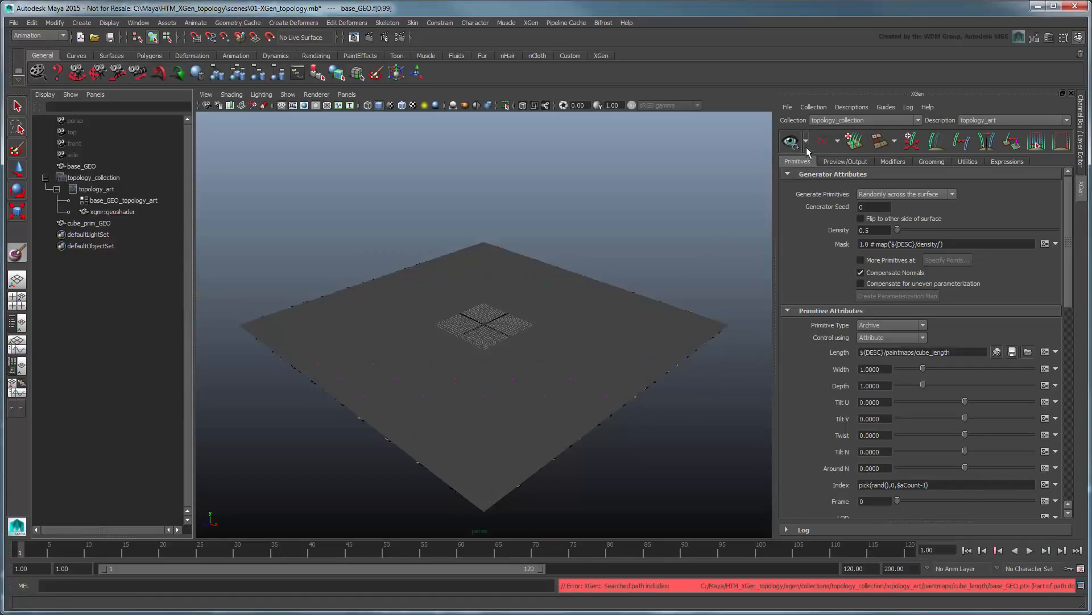
Close the XGen and Channel Box panes, show the 3D Paint Tool settings, and turn on textured display in the viewport
left_click(1071, 94)
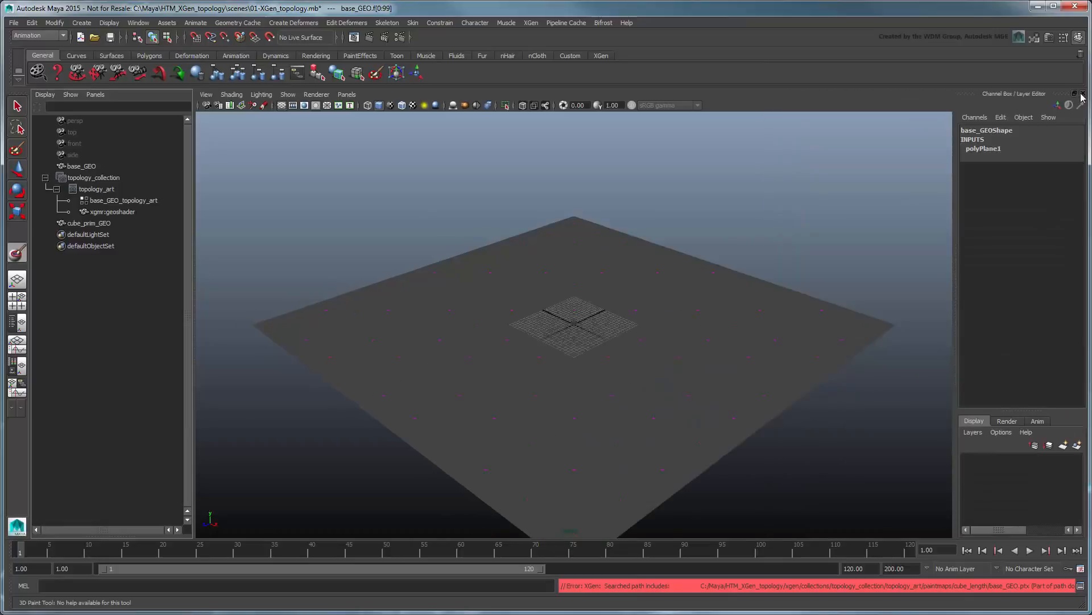
left_click(1084, 95)
double_click(17, 254)
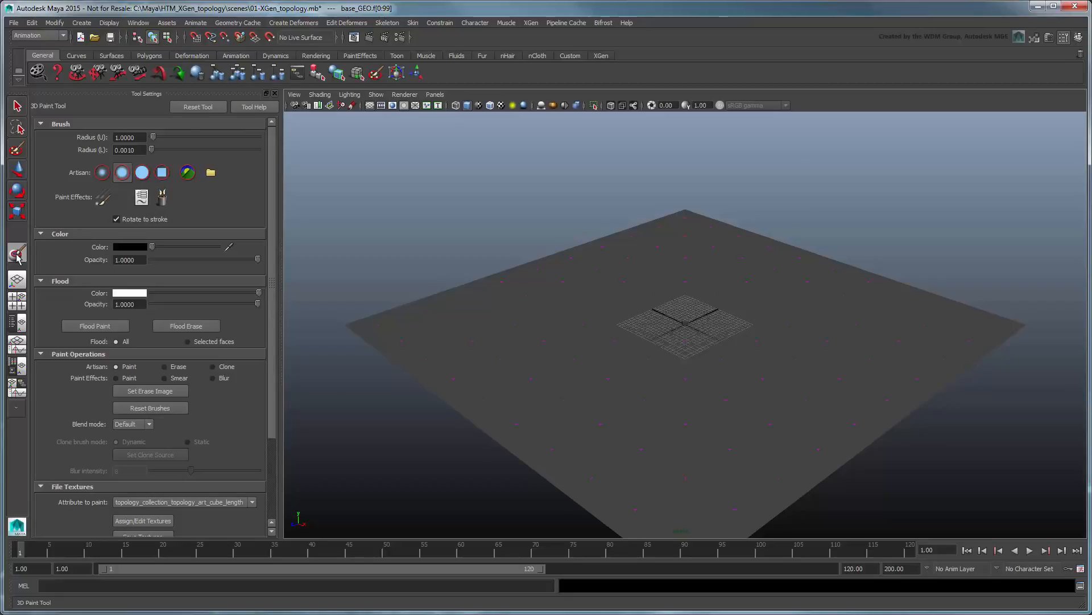
left_click(500, 109)
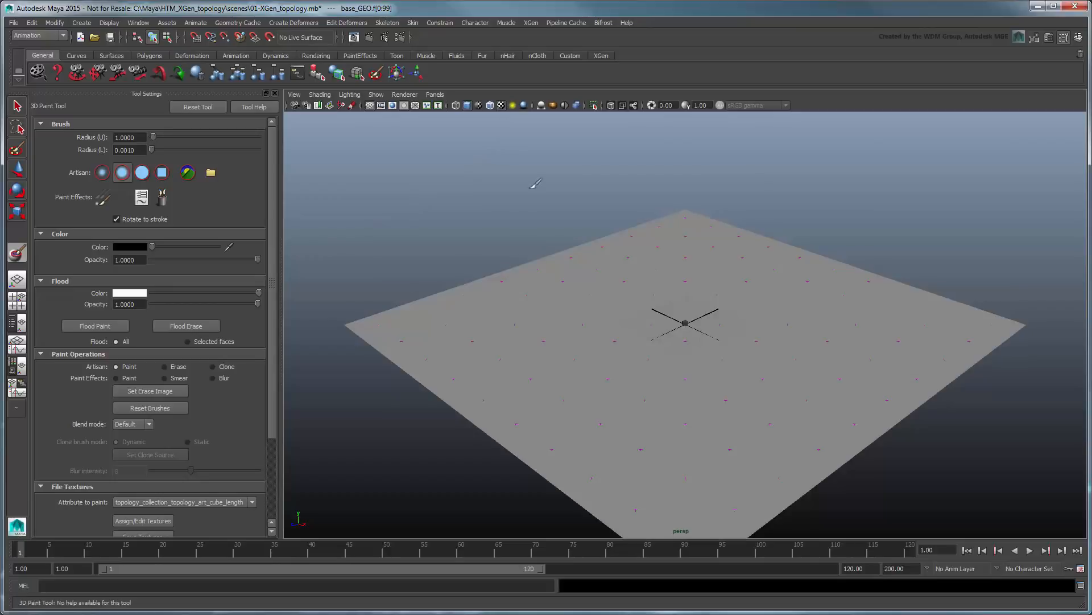
Paint the plane's length map with the soft Artisan brush in varying greys, with a dark oval area holding a small light dot
left_click_drag(534, 185, 599, 225, "alt")
scroll(599, 228, "down", 1)
left_click(107, 173)
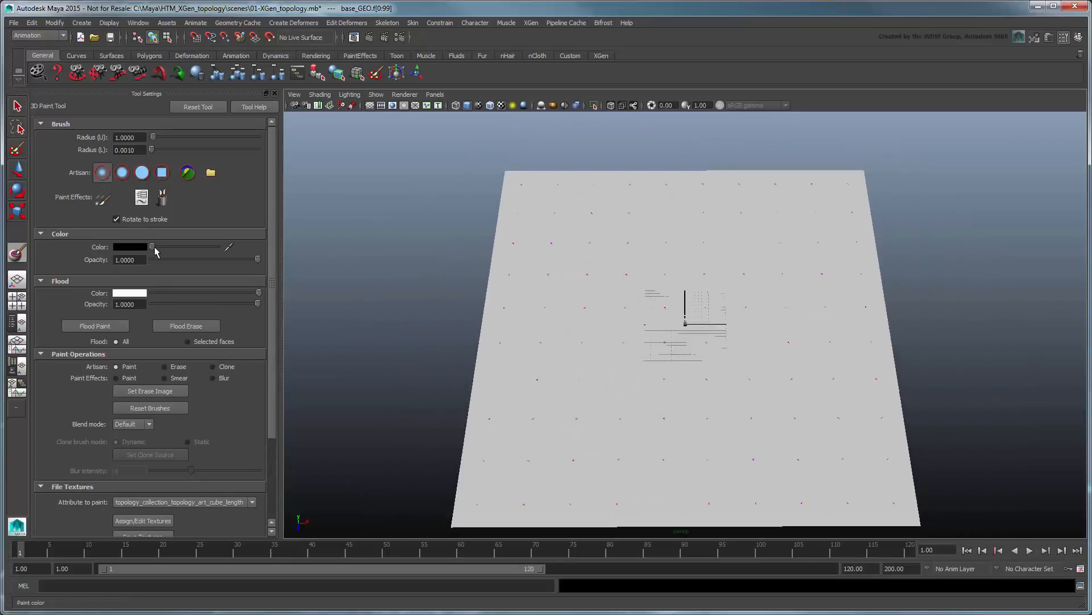
left_click_drag(154, 247, 172, 247)
key("b")
mouse_move(603, 348)
left_mouse_down()
mouse_move(639, 346)
mouse_move(621, 349)
left_mouse_up()
mouse_move(808, 259)
left_mouse_down()
mouse_move(567, 313)
mouse_move(666, 476)
mouse_move(566, 353)
left_mouse_up()
mouse_move(767, 406)
left_mouse_down()
mouse_move(749, 256)
mouse_move(705, 414)
mouse_move(675, 370)
mouse_move(666, 376)
left_mouse_up()
left_click_drag(187, 247, 163, 246)
mouse_move(711, 302)
left_mouse_down()
mouse_move(732, 293)
mouse_move(768, 361)
mouse_move(740, 359)
left_mouse_up()
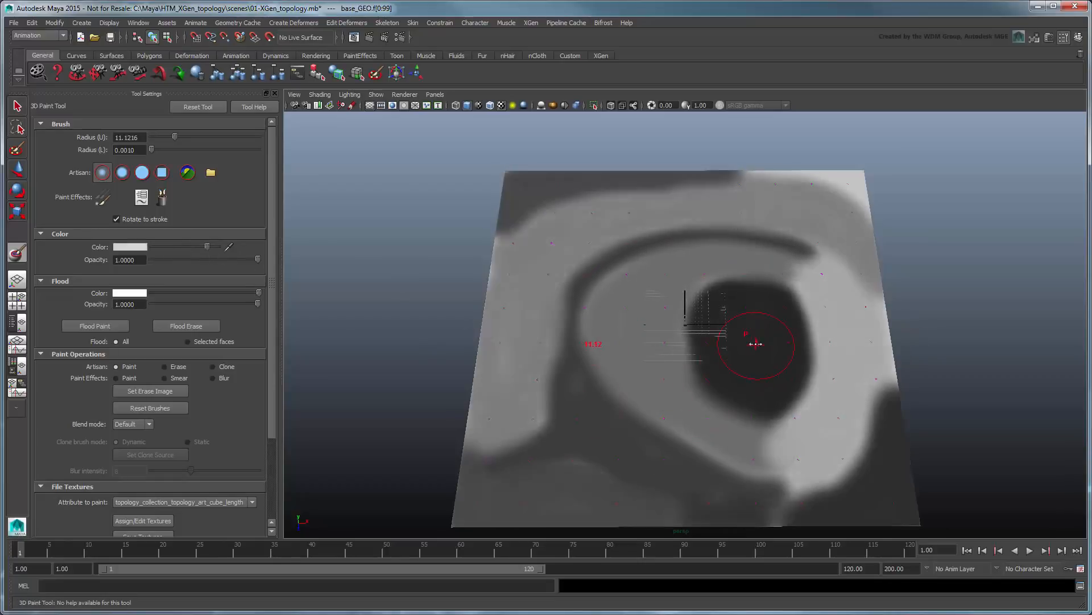
mouse_move(753, 344)
left_mouse_down()
mouse_move(762, 342)
mouse_move(748, 338)
left_mouse_up()
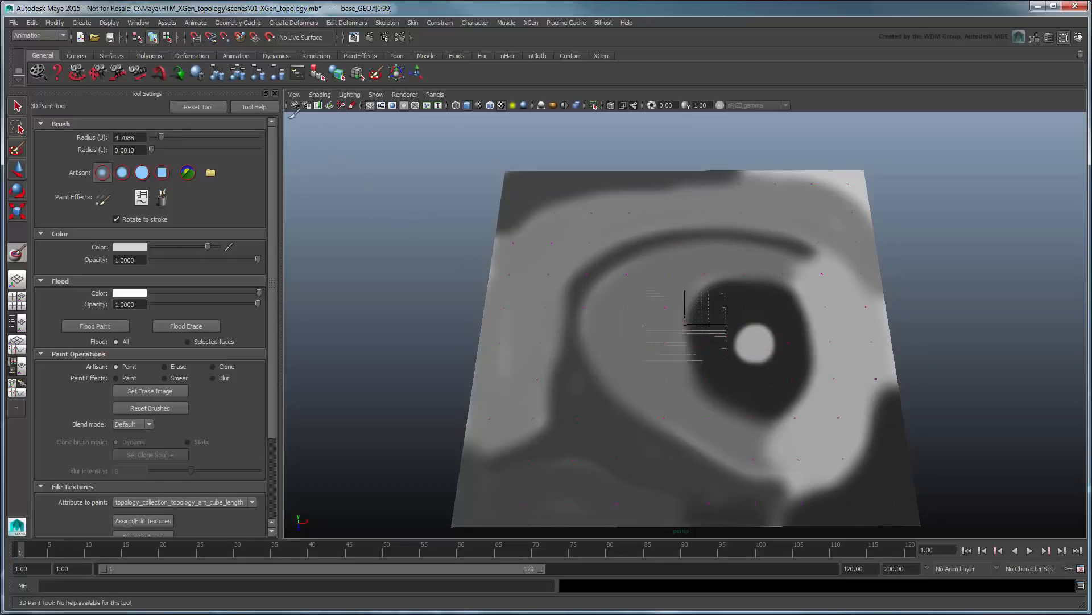
Close the paint settings, reopen the XGen window, and save the painted cube_length map
left_click(275, 93)
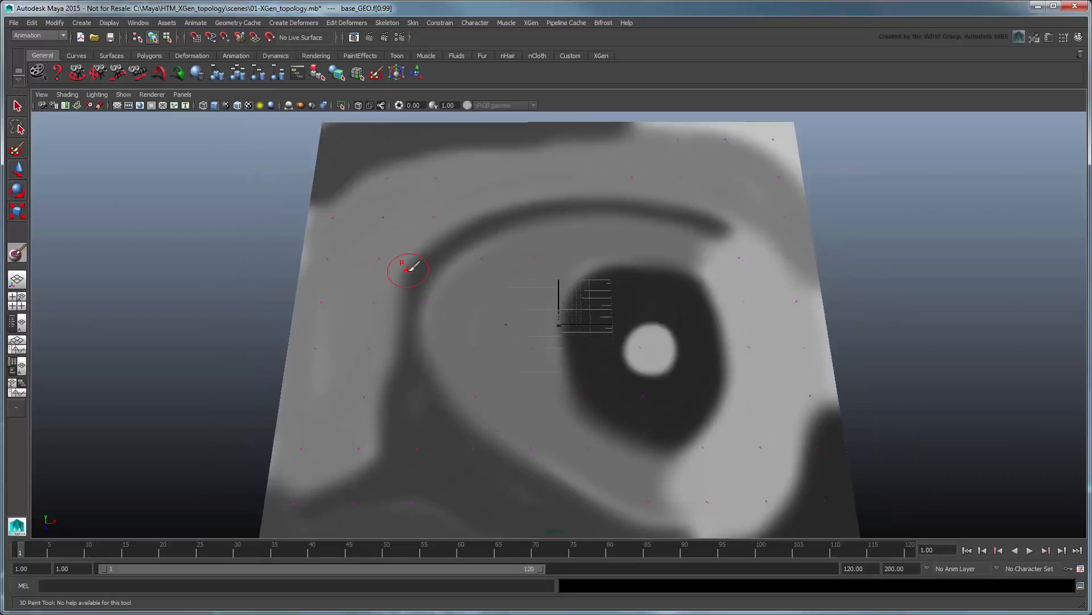
left_click(531, 23)
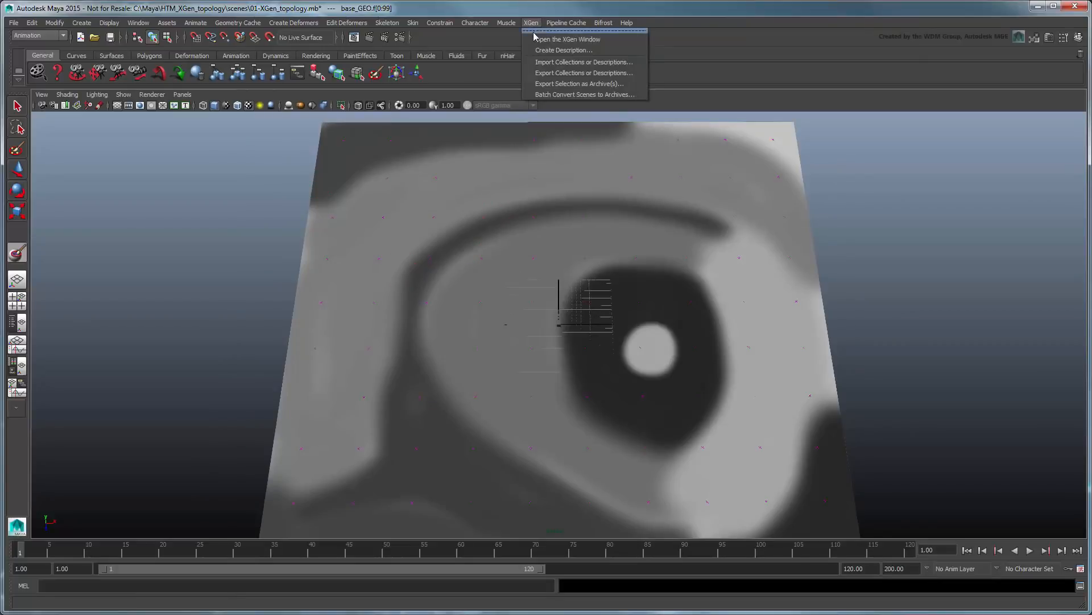
left_click(535, 39)
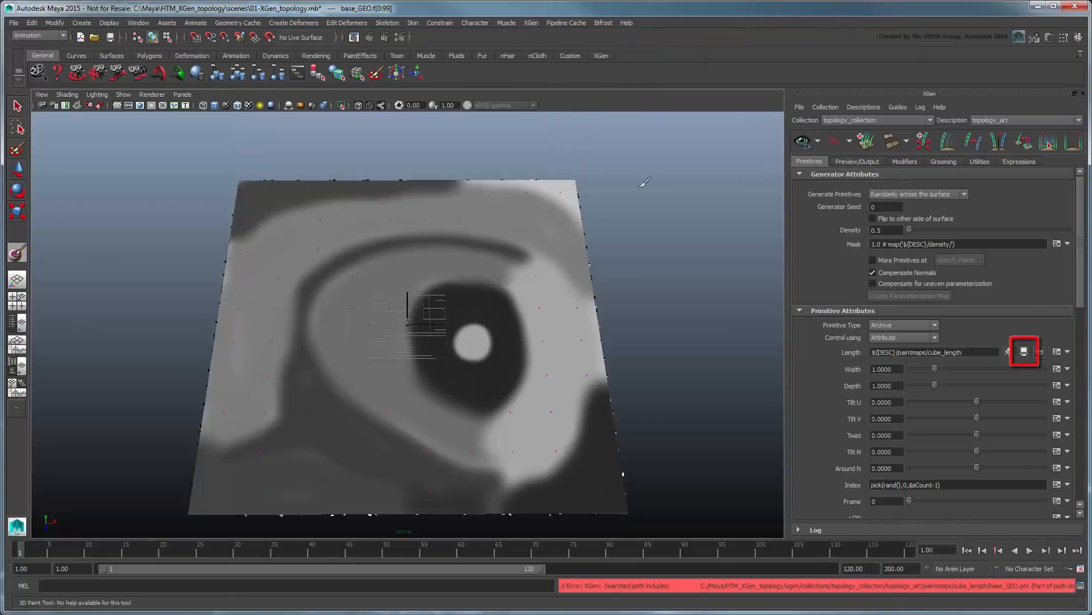
left_click(1025, 352)
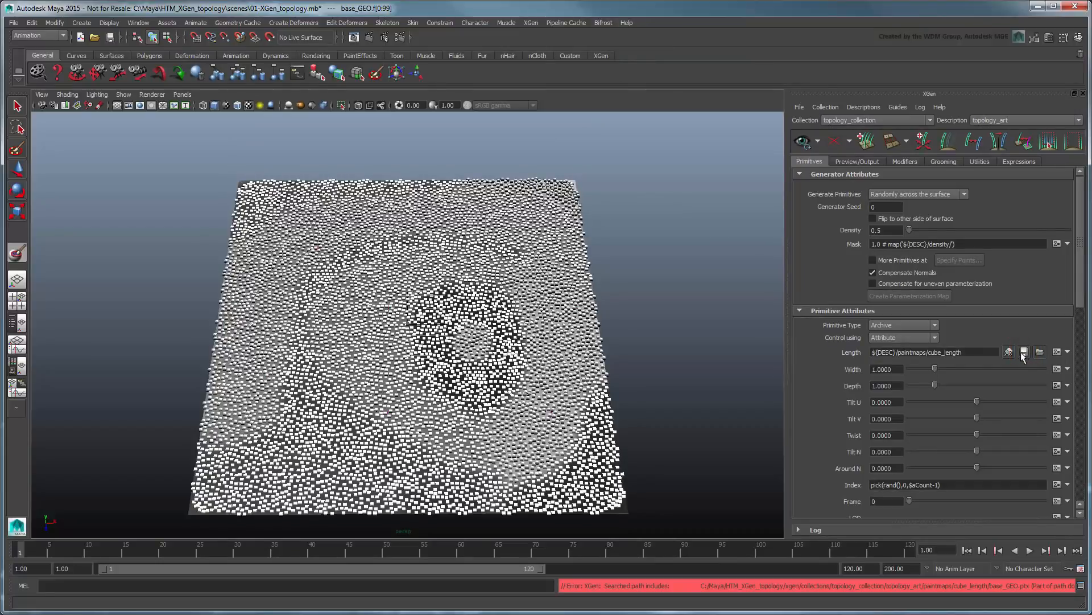
Look closely at the cube heights across the plane, leave the 3D Paint Tool, and clear the selection
left_click_drag(646, 410, 646, 358, "alt")
scroll(645, 388, "up", 8)
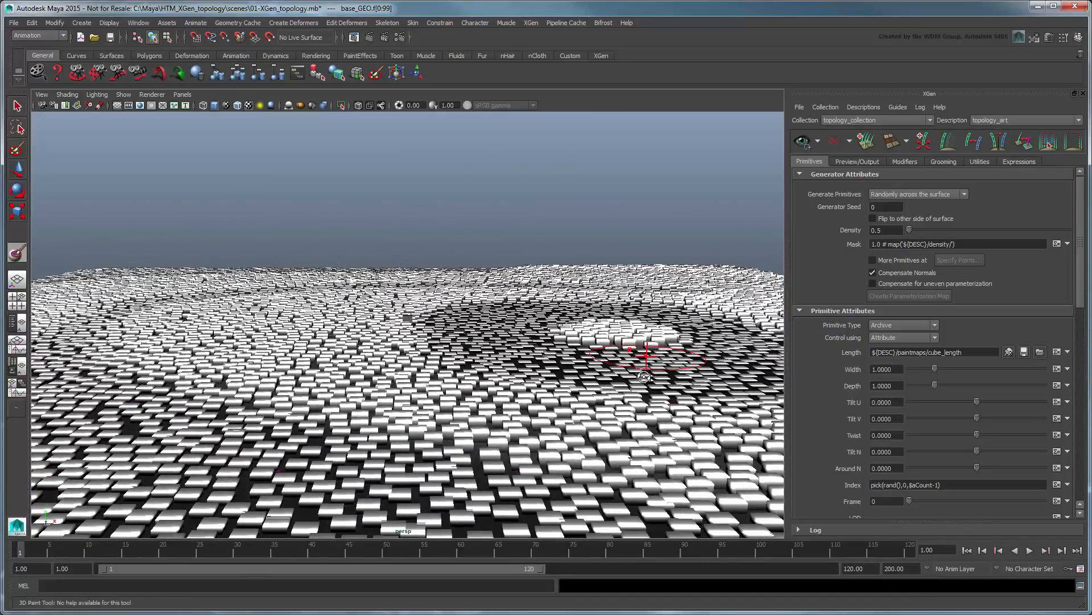
key("q")
left_click(623, 245)
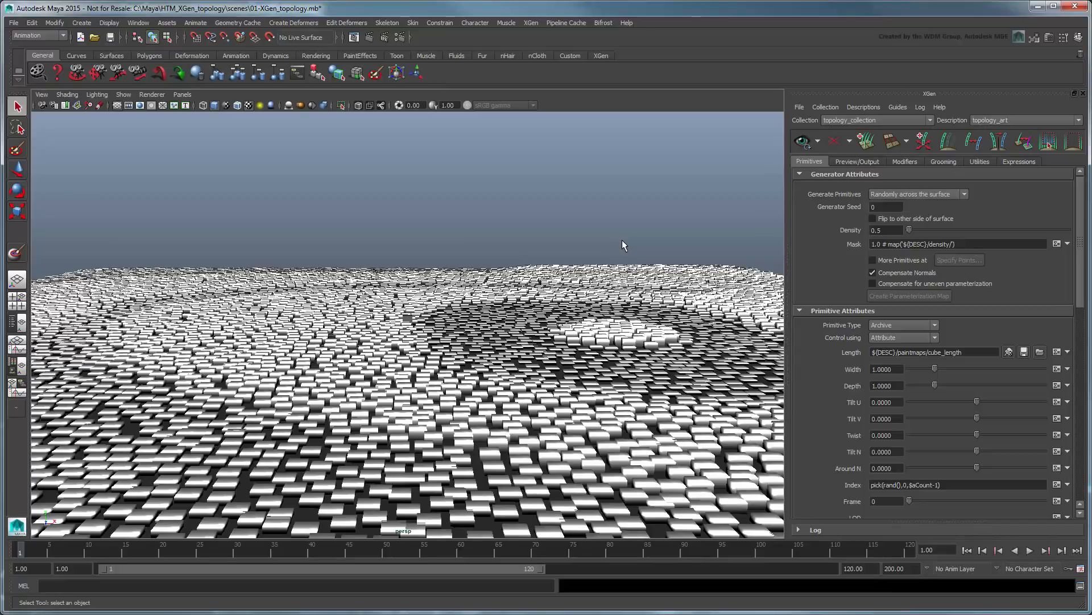
Add the line $a=20*$a; after the map line in the Length expression and accept it
left_click(1057, 352)
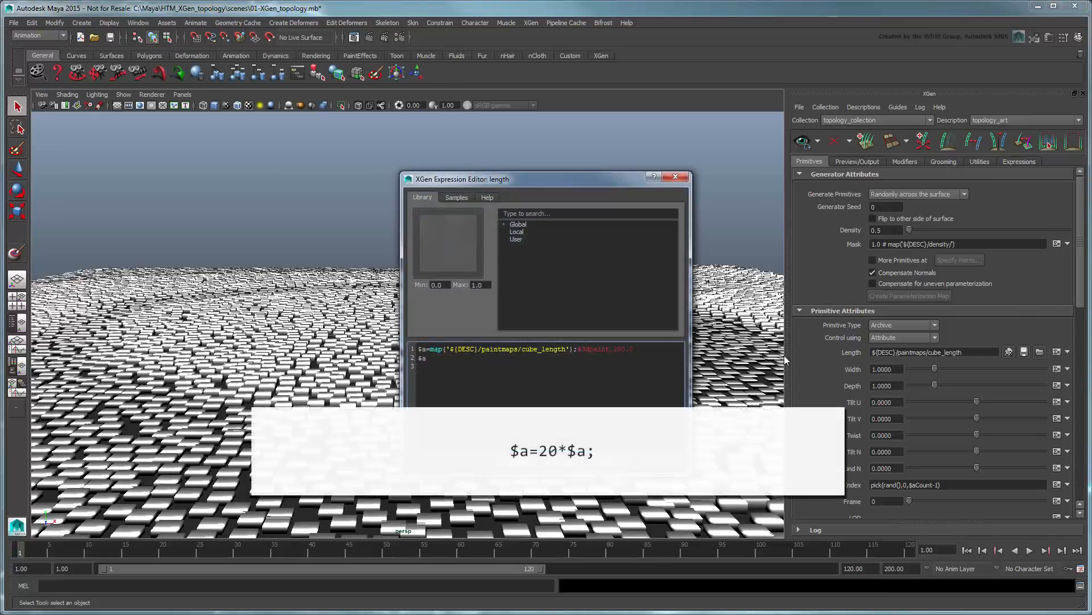
left_click(647, 348)
key("Return")
type("$a=20*$a;")
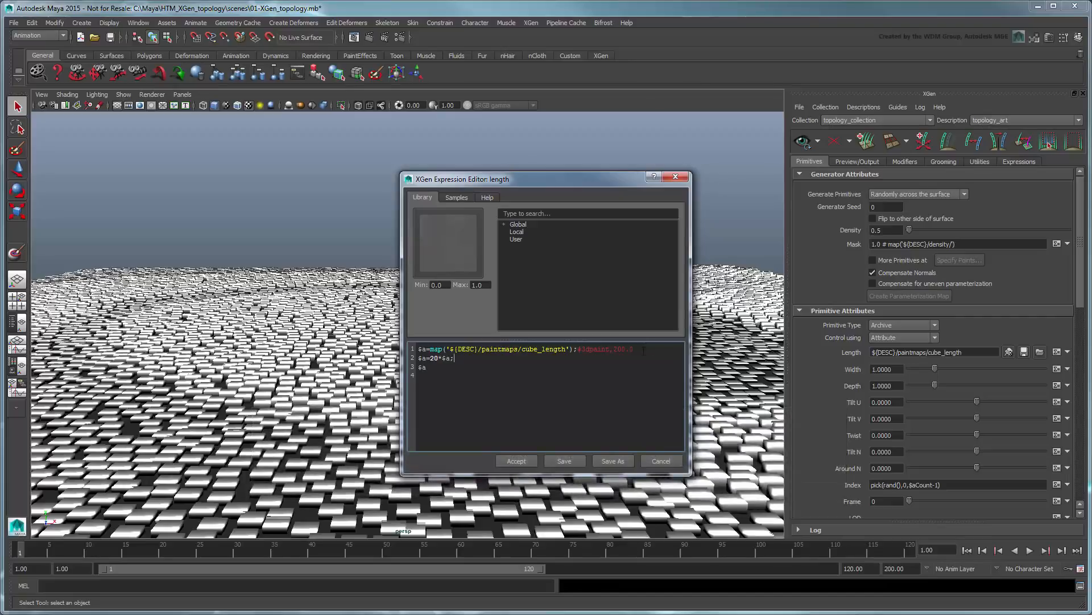
left_click(516, 460)
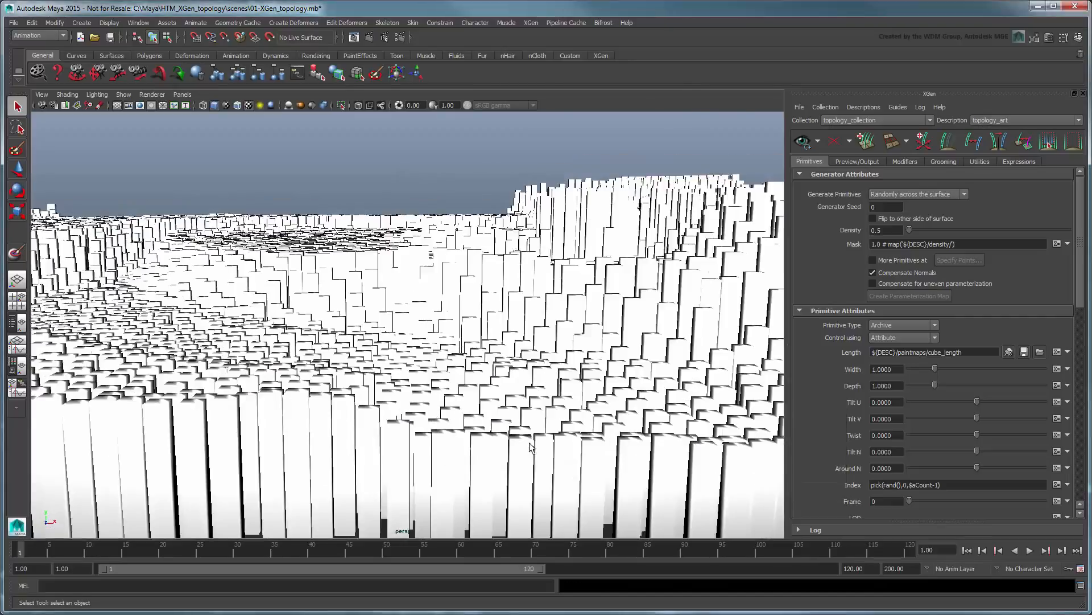
Clear the XGen preview of the cubes from the viewport
left_click_drag(541, 415, 702, 318, "alt")
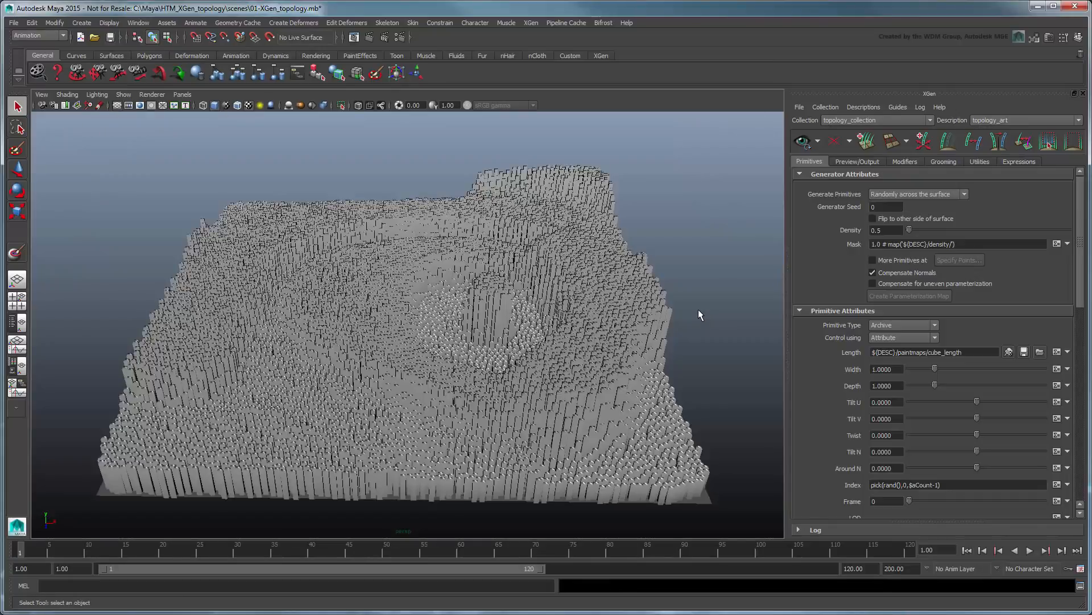
left_click(833, 141)
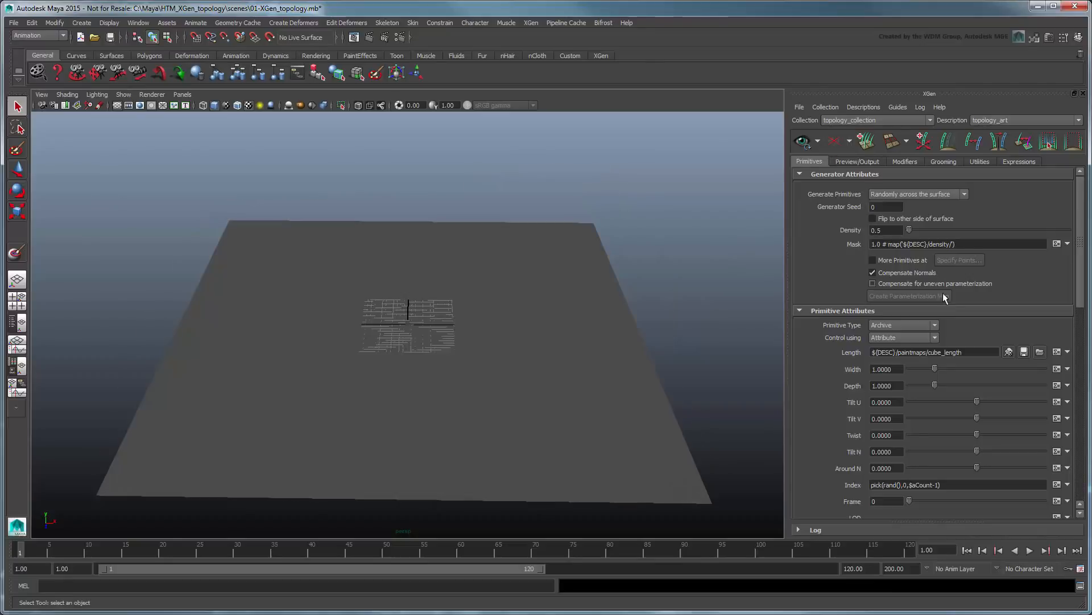
Paint the near corner of the base plane light grey on the cube_length map, close the paint settings, and save the map
left_click(1009, 352)
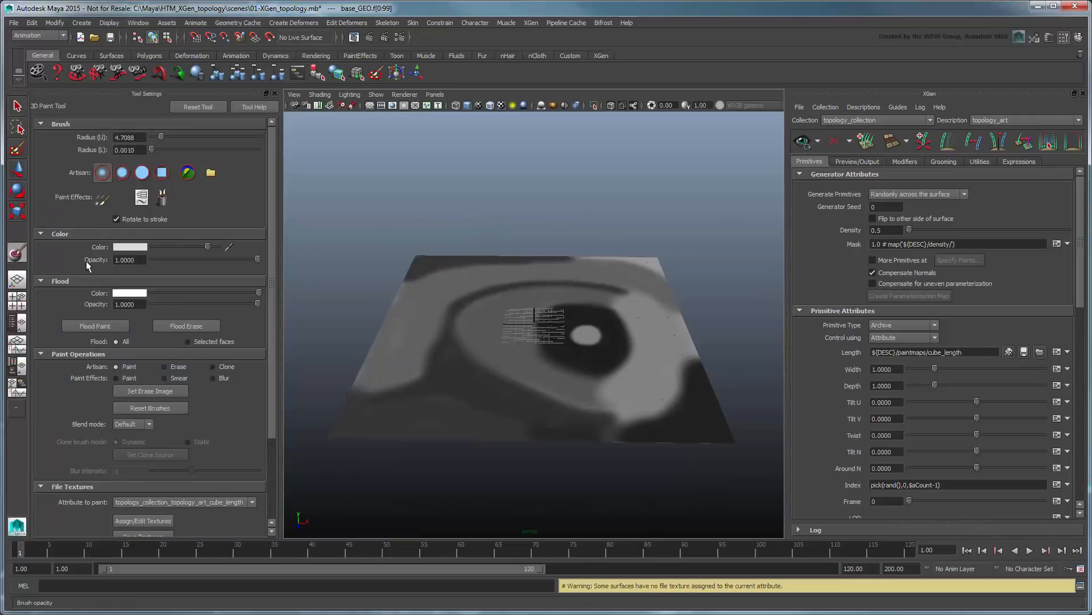
mouse_move(370, 410)
left_mouse_down()
mouse_move(432, 432)
mouse_move(349, 388)
mouse_move(342, 424)
mouse_move(450, 419)
mouse_move(427, 432)
left_mouse_up()
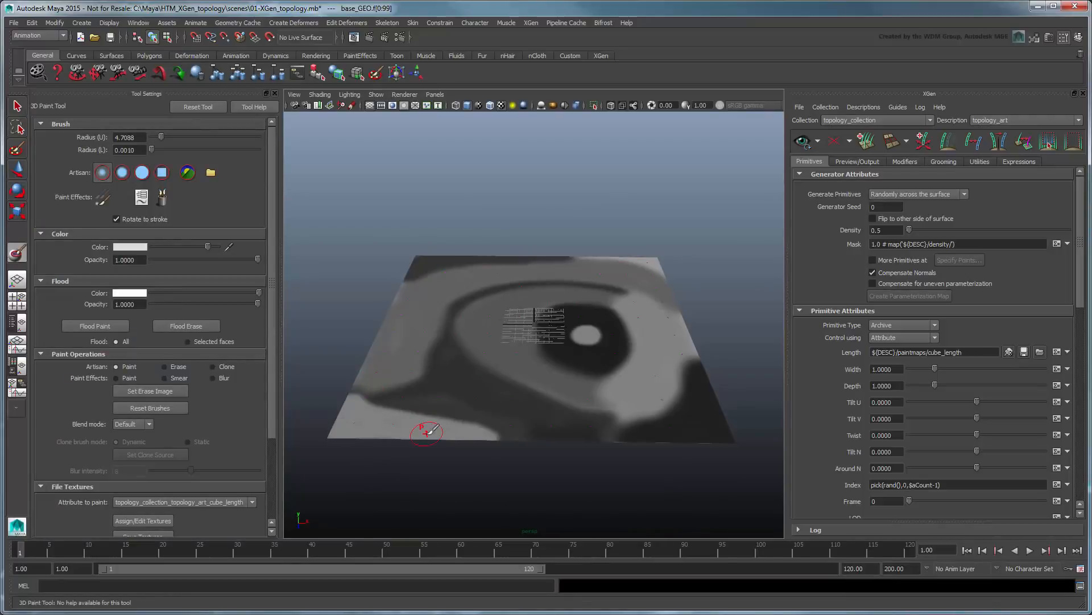
left_click(275, 93)
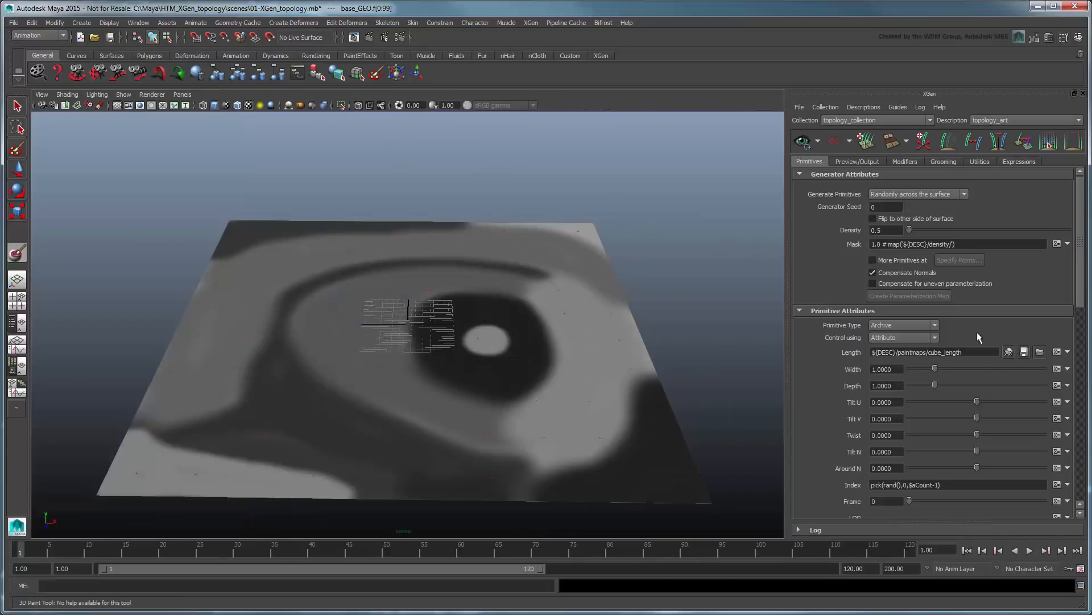
left_click(1024, 352)
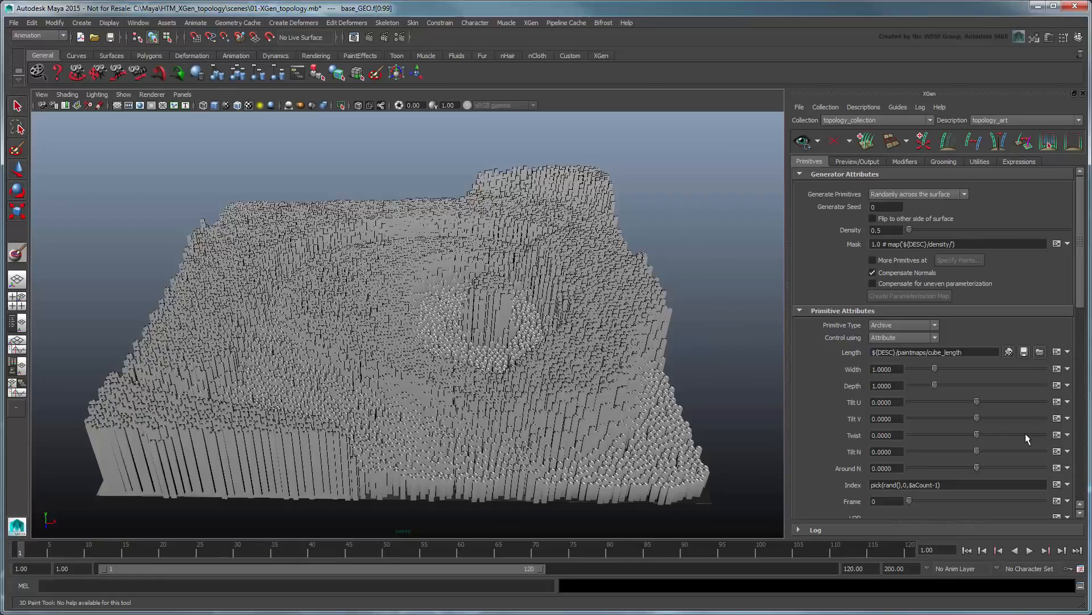
Load the flatten_Room expression from the Geometry samples into the Twist attribute
left_click(1068, 435)
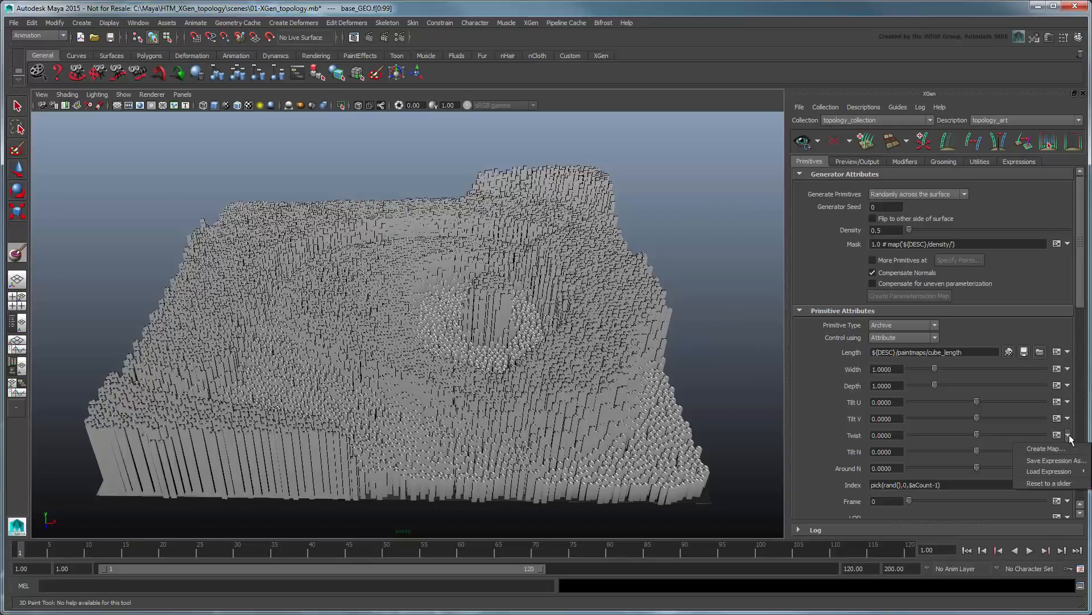
mouse_move(1050, 471)
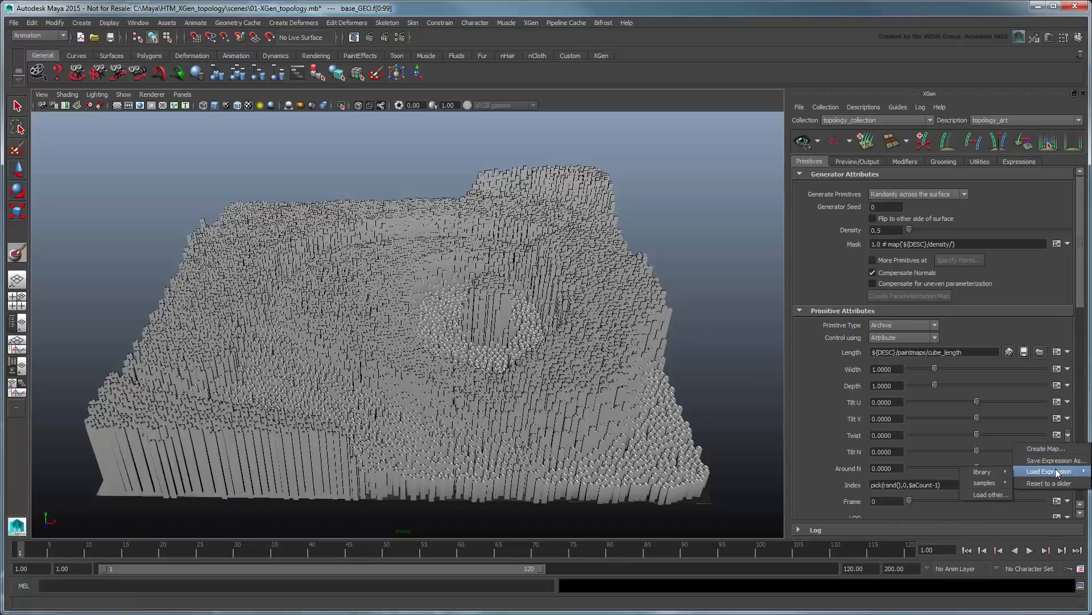
mouse_move(1003, 486)
mouse_move(1023, 506)
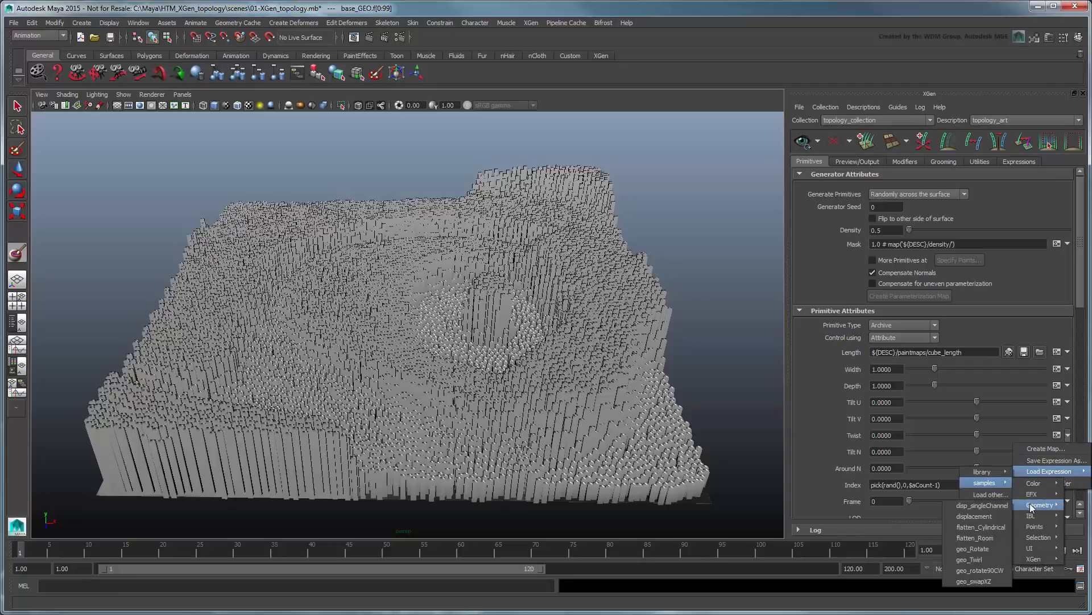
left_click(1004, 537)
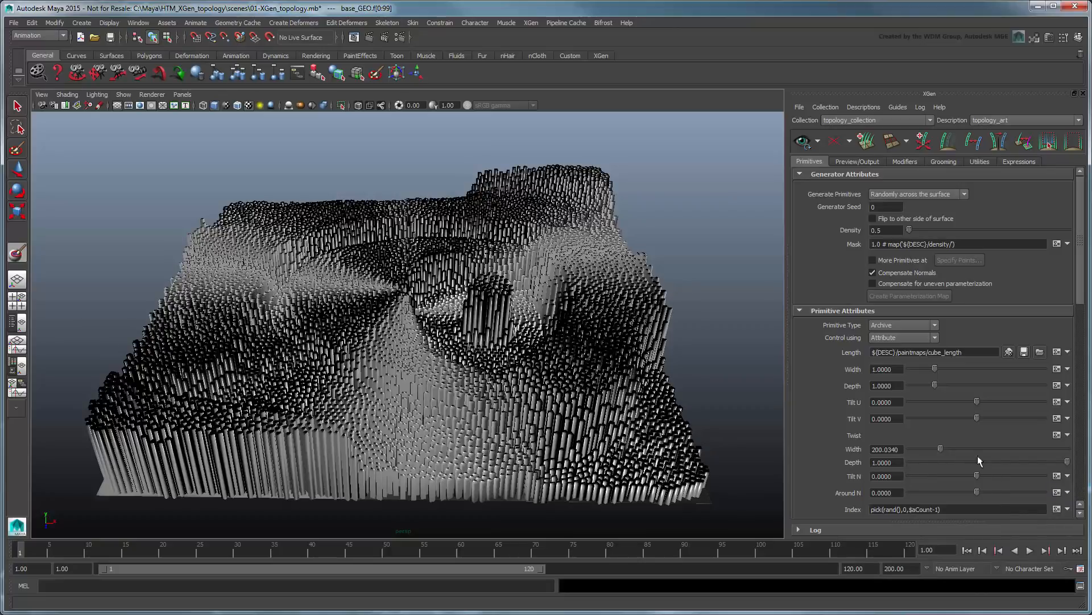
Try a lower width for the Twist expression, and set the width to 200
left_click_drag(938, 449, 921, 449)
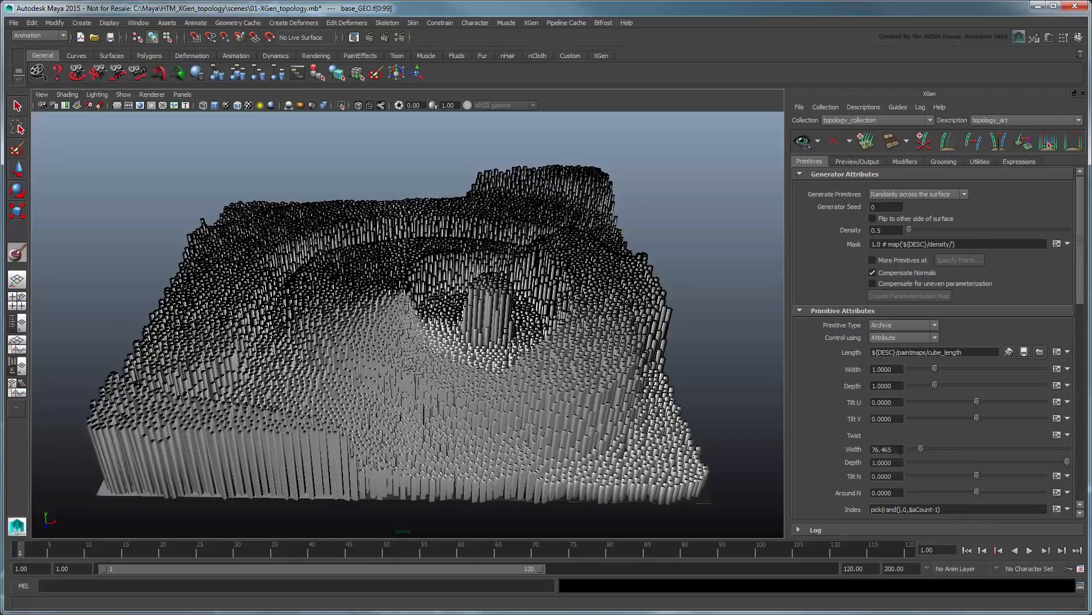
type("200")
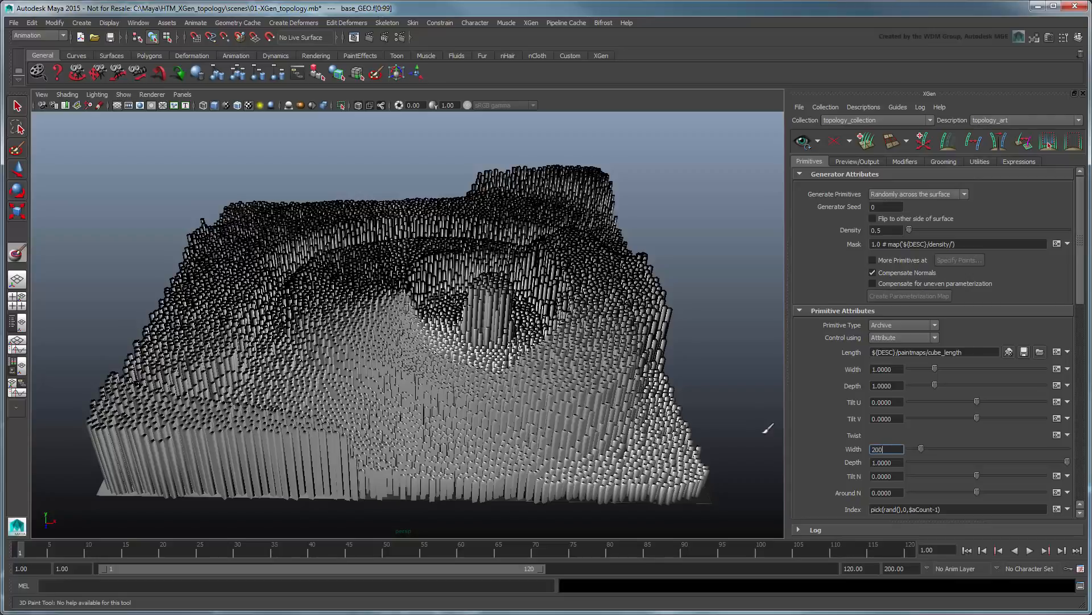
key("Return")
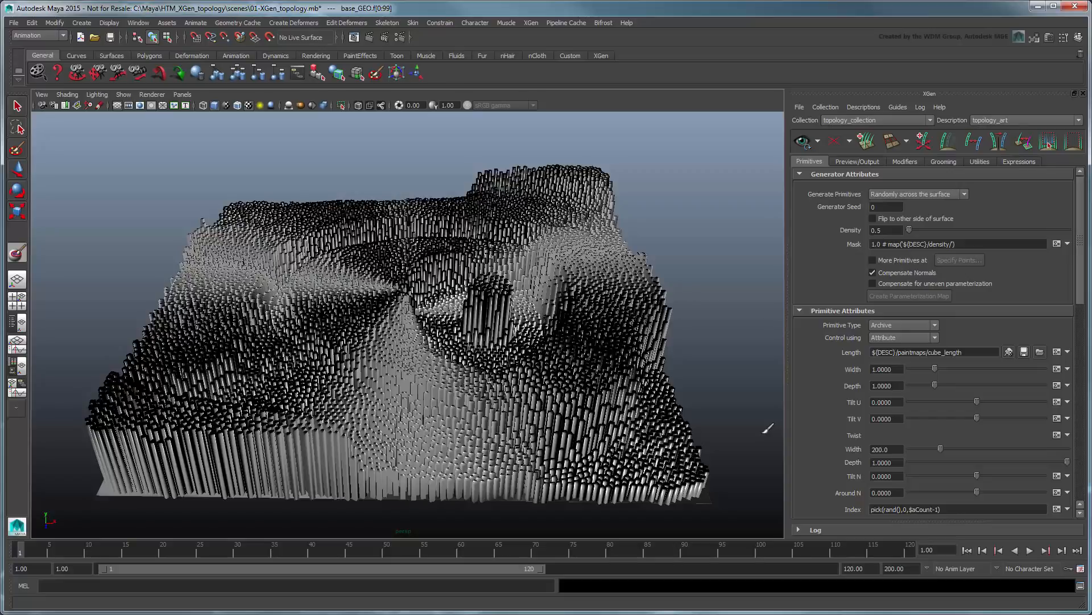
Change the second line of the Length expression to $a=20*$a+$frame; accept it, and play a few frames of the animation
left_click(1057, 352)
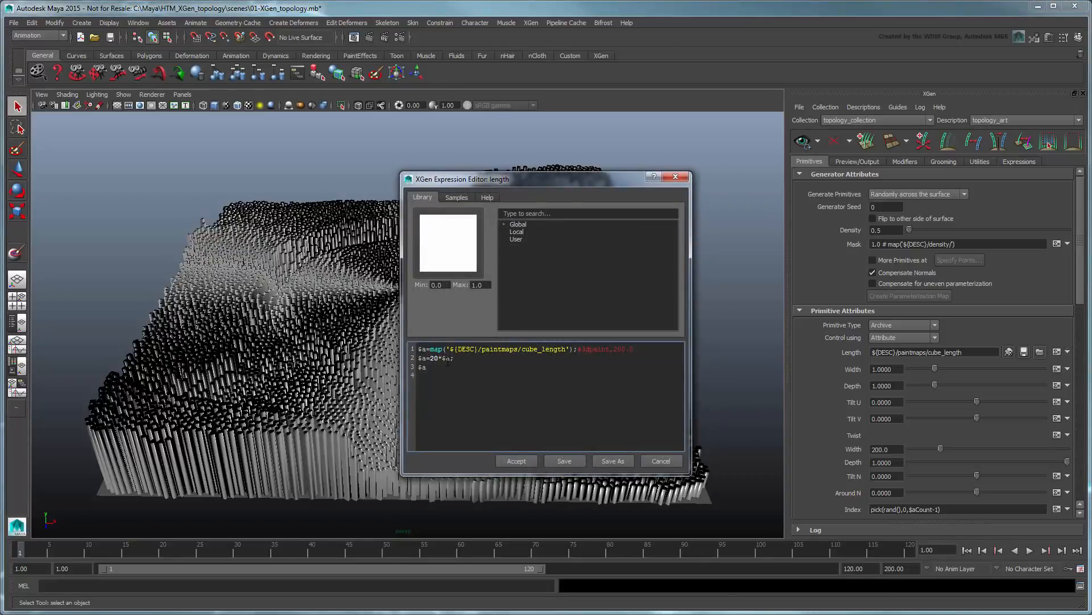
left_click(448, 358)
type("+")
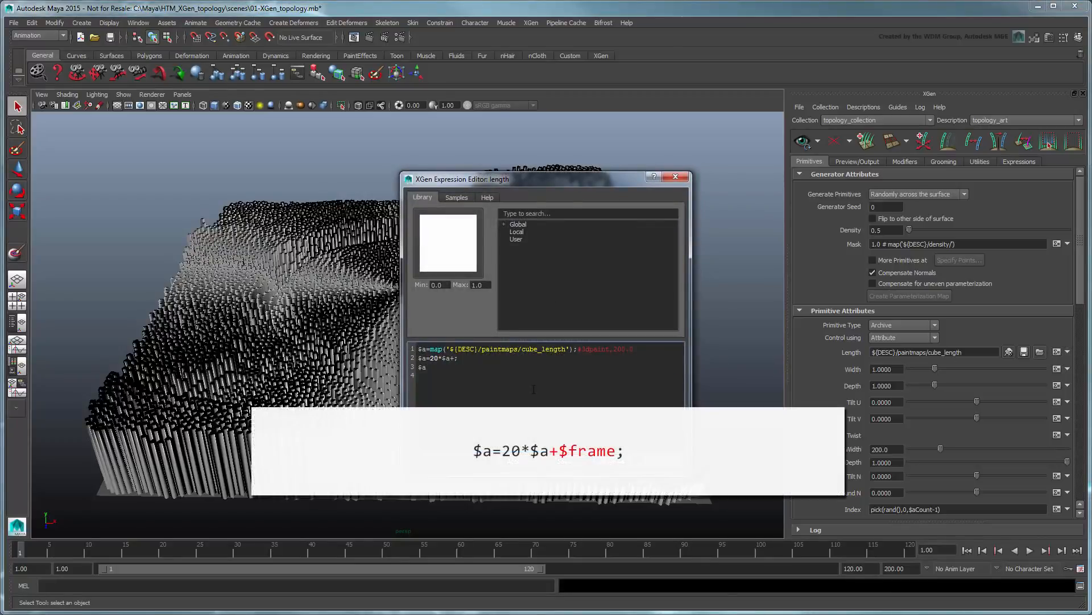
type("$frame")
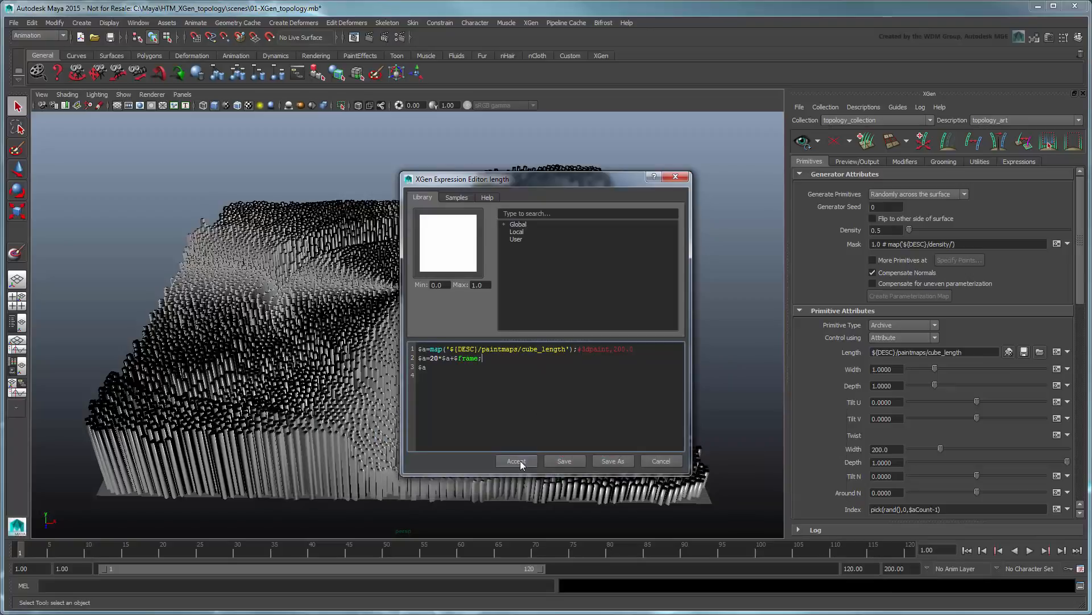
left_click(519, 461)
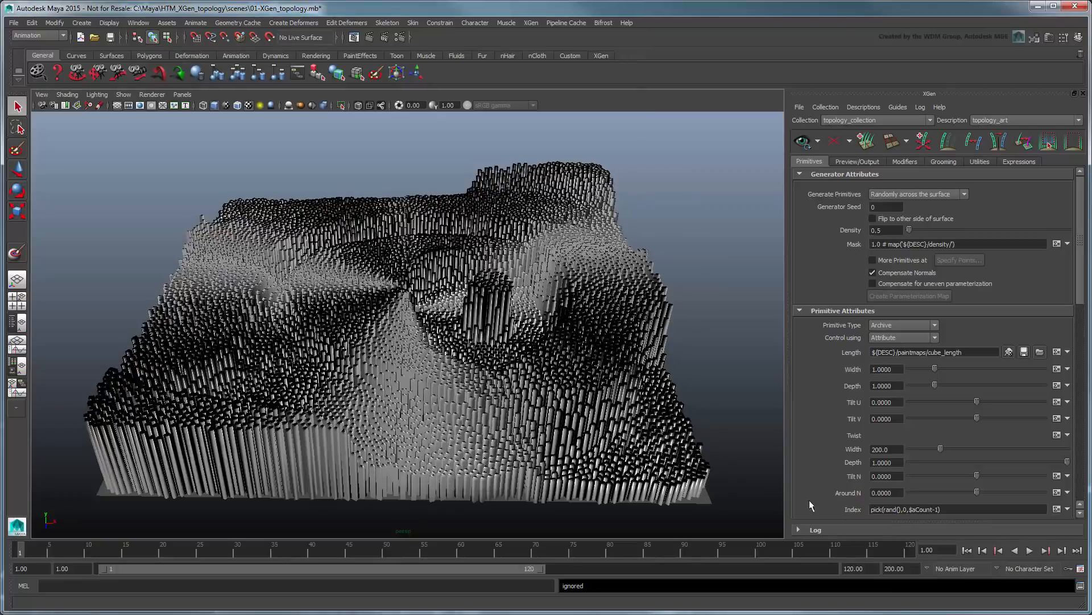
left_click(1030, 550)
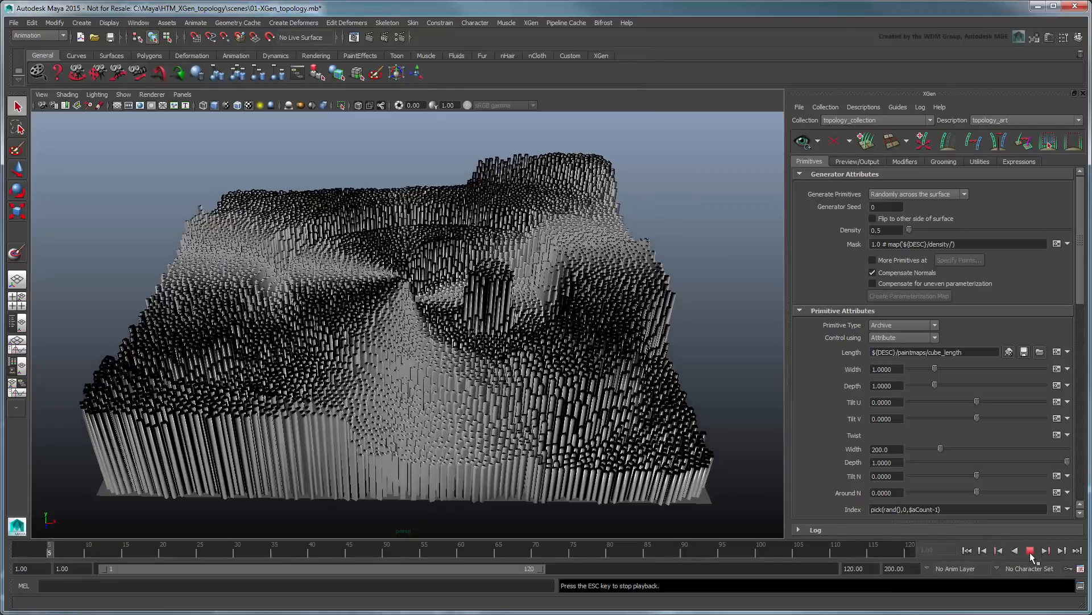
left_click(1030, 550)
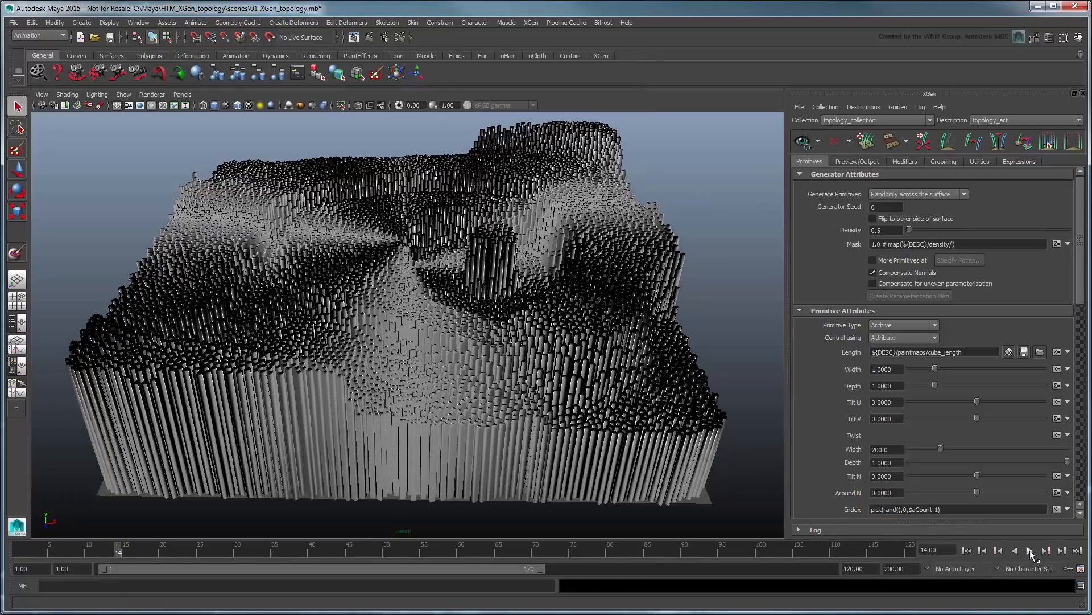
Change the second line of the Length expression to $a=20*$a+$frame-25; accept it, and play the animation briefly from the first frame
left_click(1056, 352)
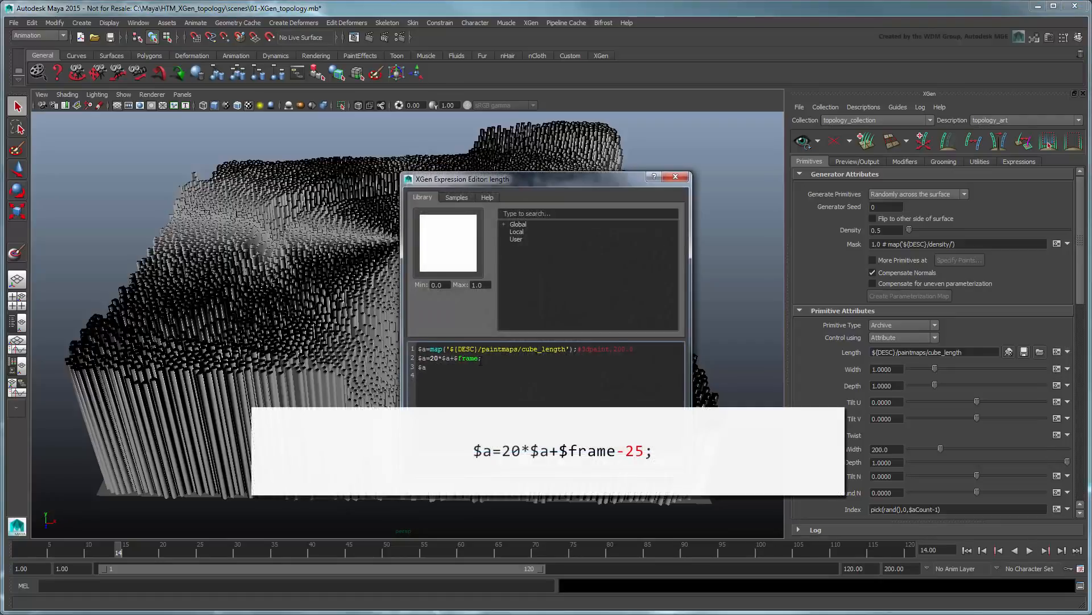
type("-25")
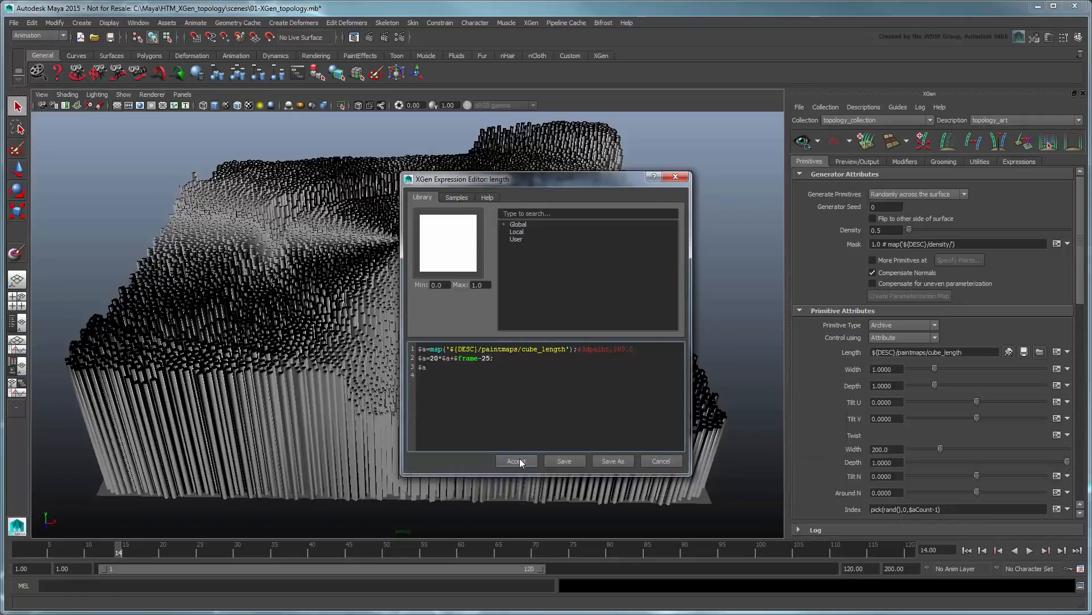
left_click(520, 458)
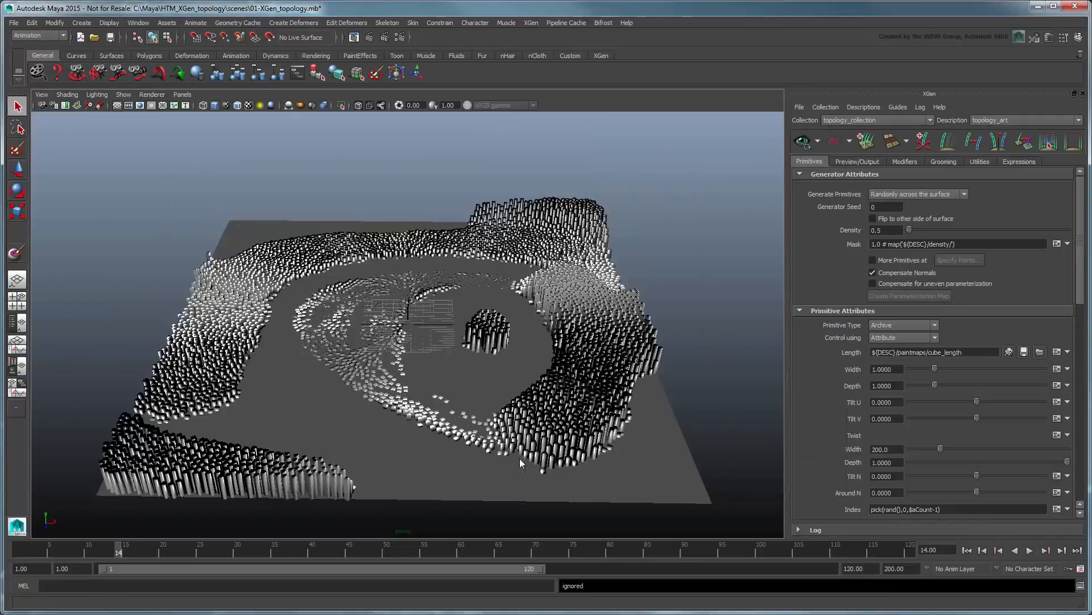
left_click(967, 550)
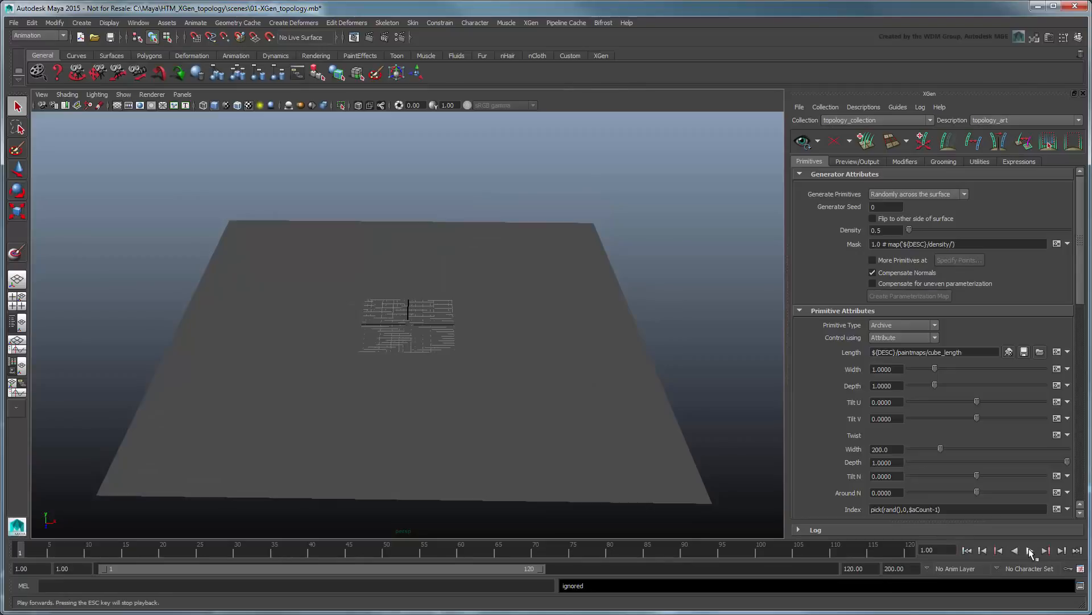
left_click(1029, 551)
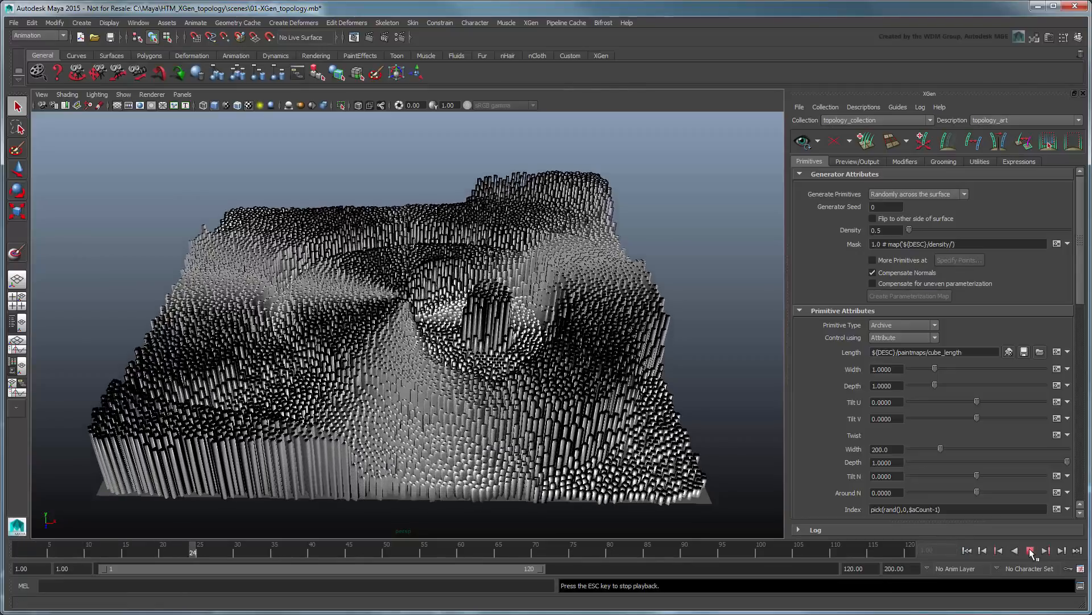
left_click(1031, 551)
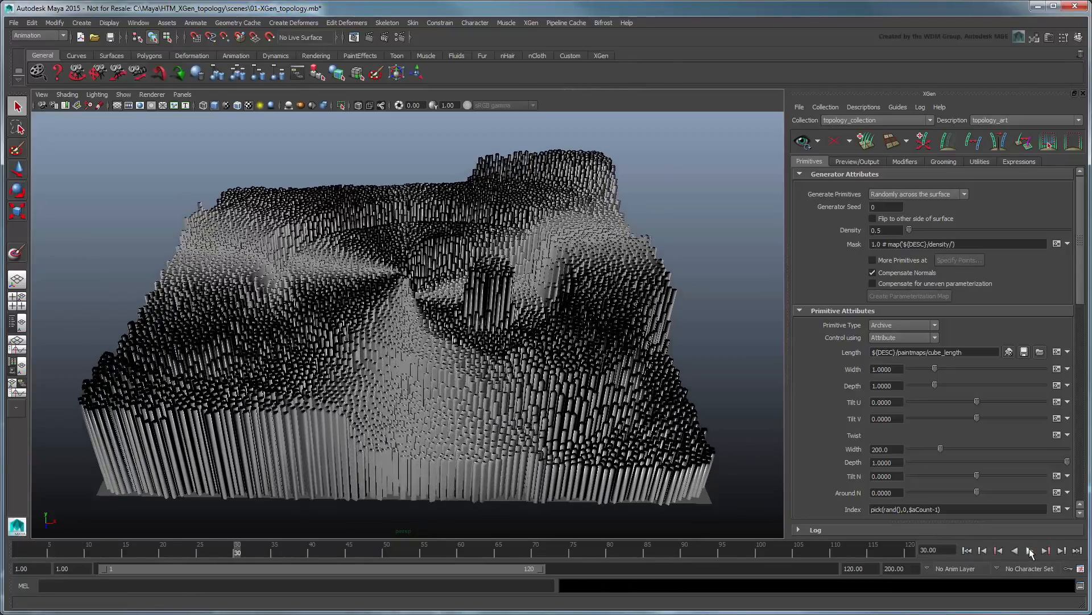
Change the width line of the Twist expression to $width =200.0000+20*$frame; and accept it
left_click(1056, 435)
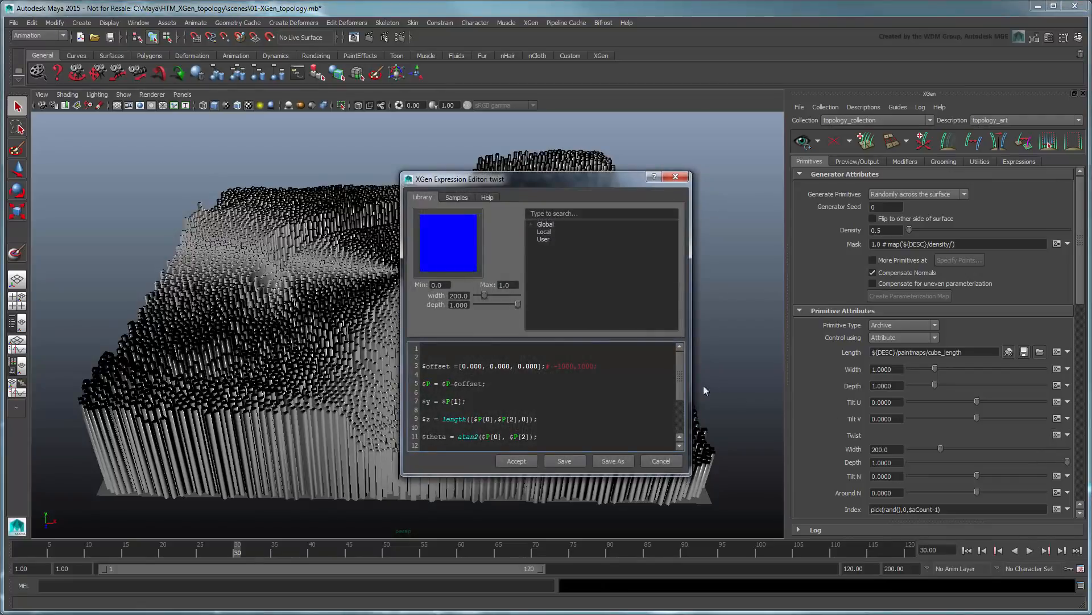
left_click_drag(680, 377, 685, 406)
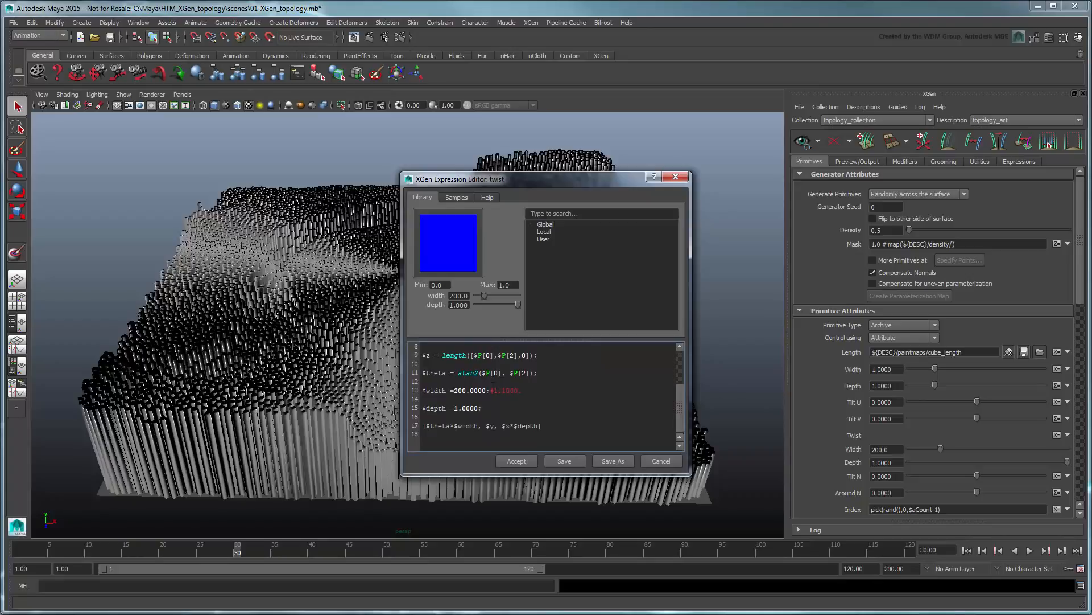
type("+20")
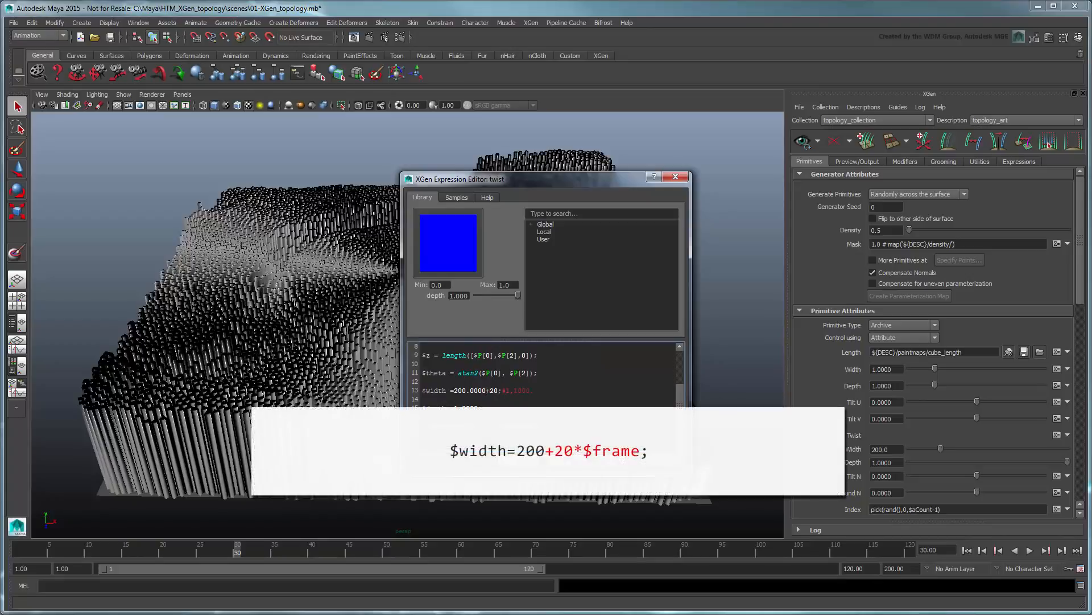
type("*$frame")
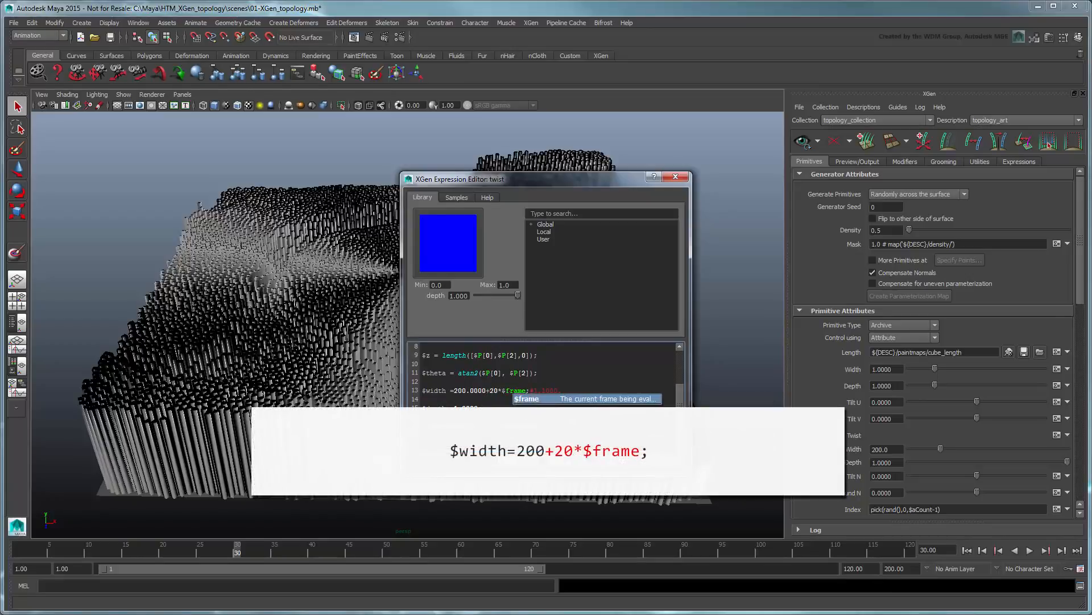
left_click(574, 389)
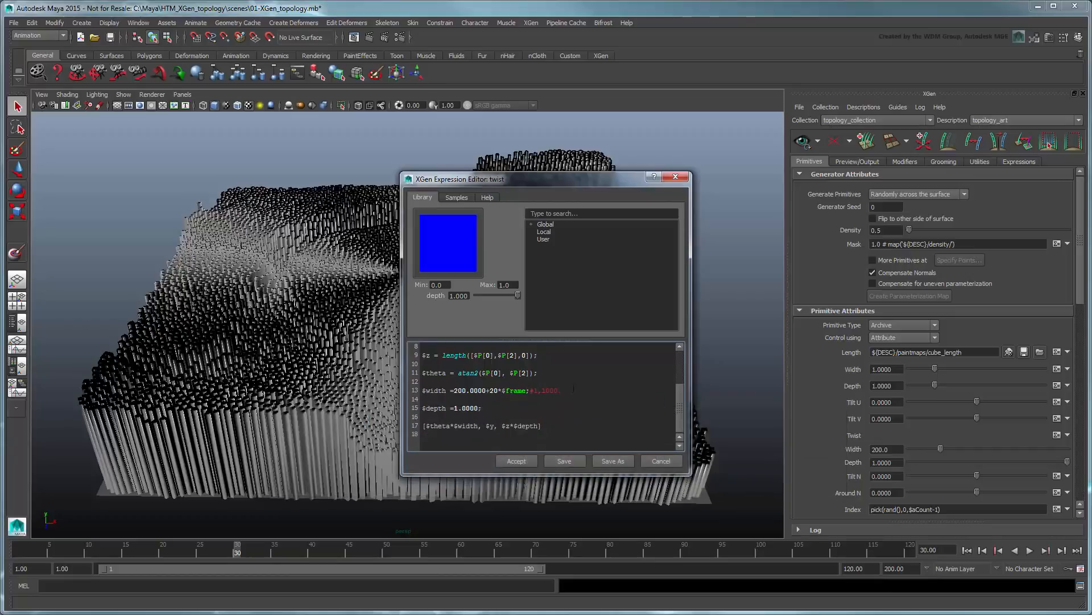
left_click(525, 461)
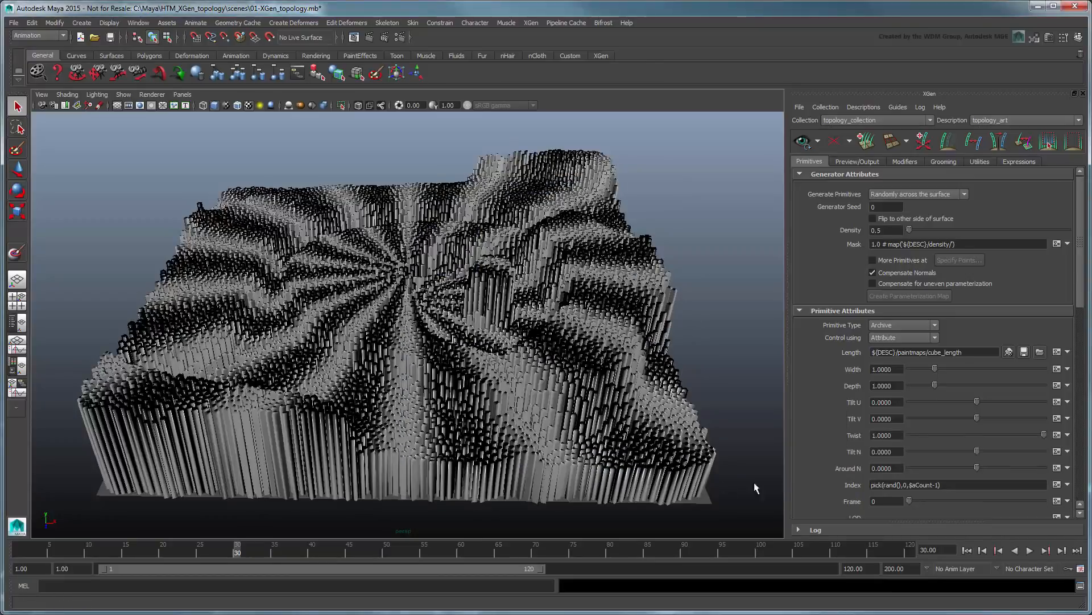
Play the animation from the first frame to examine the combined cube growth and twist, and stop playback
left_click(967, 550)
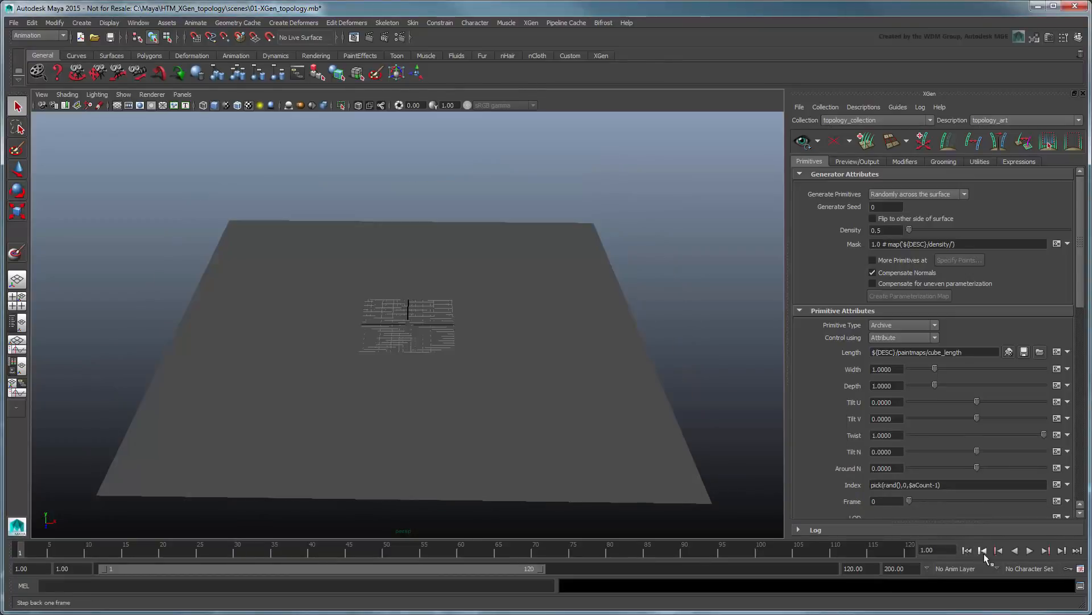
left_click(1030, 550)
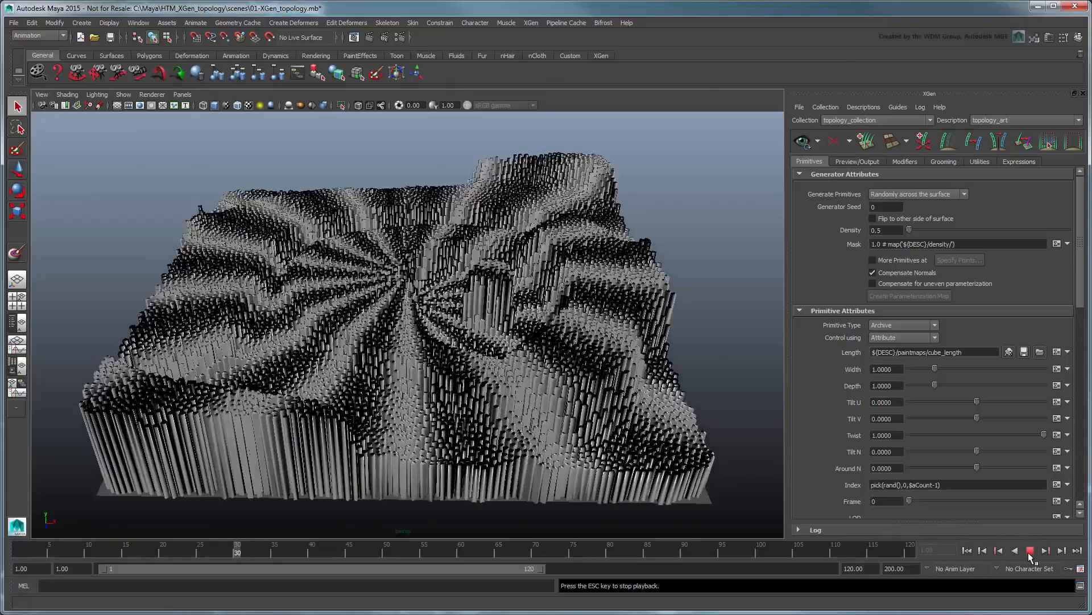
left_click(1030, 550)
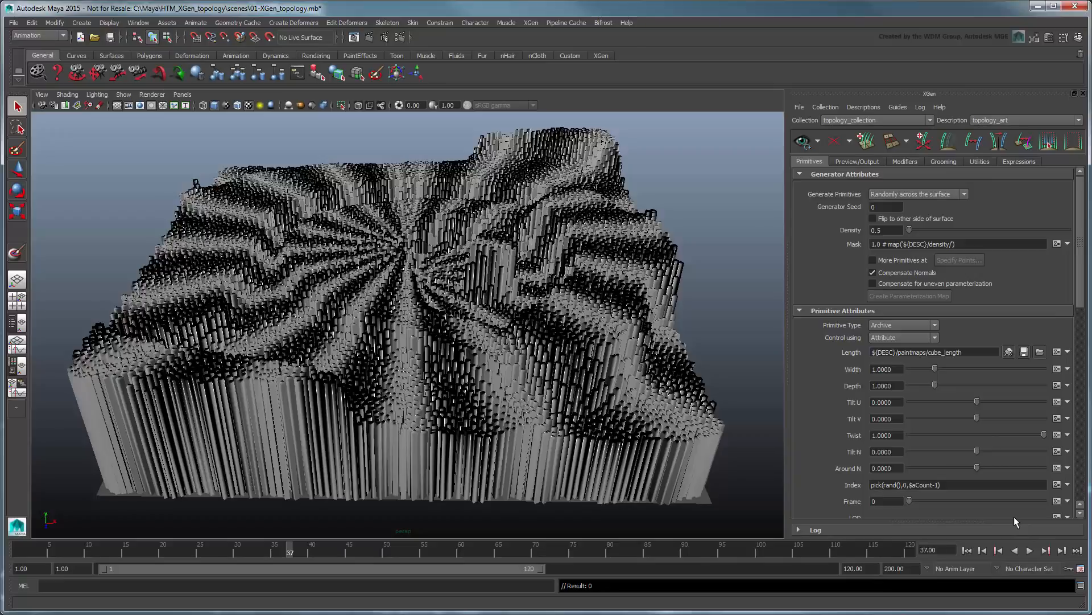
Replace the second line of the Length expression with $a=$a*($a+$frame); and accept it
left_click(1057, 351)
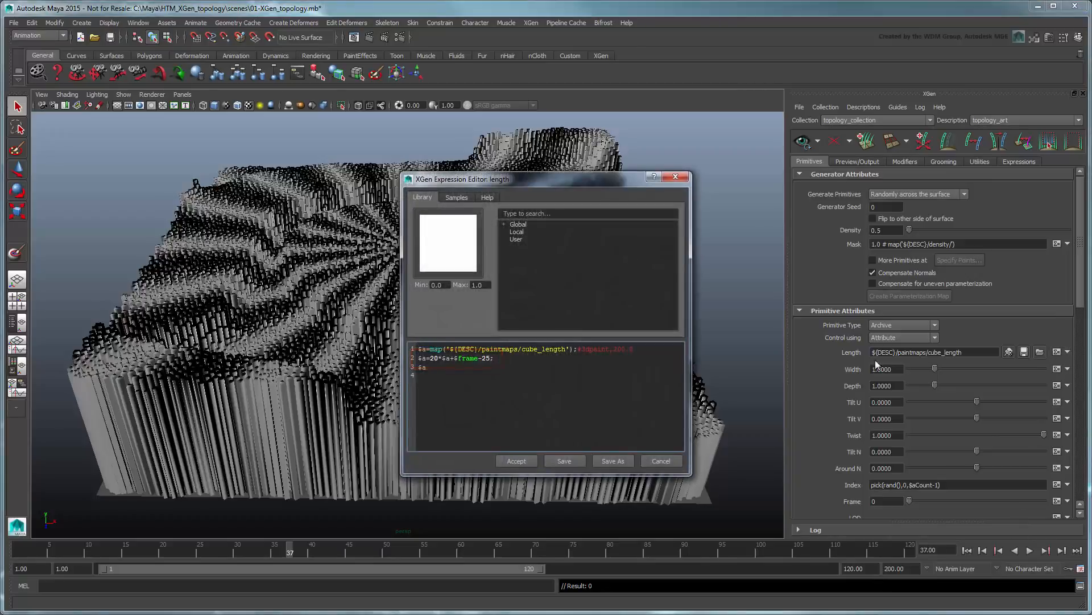
left_click_drag(431, 357, 491, 358)
key("BackSpace")
type("$a*($a+")
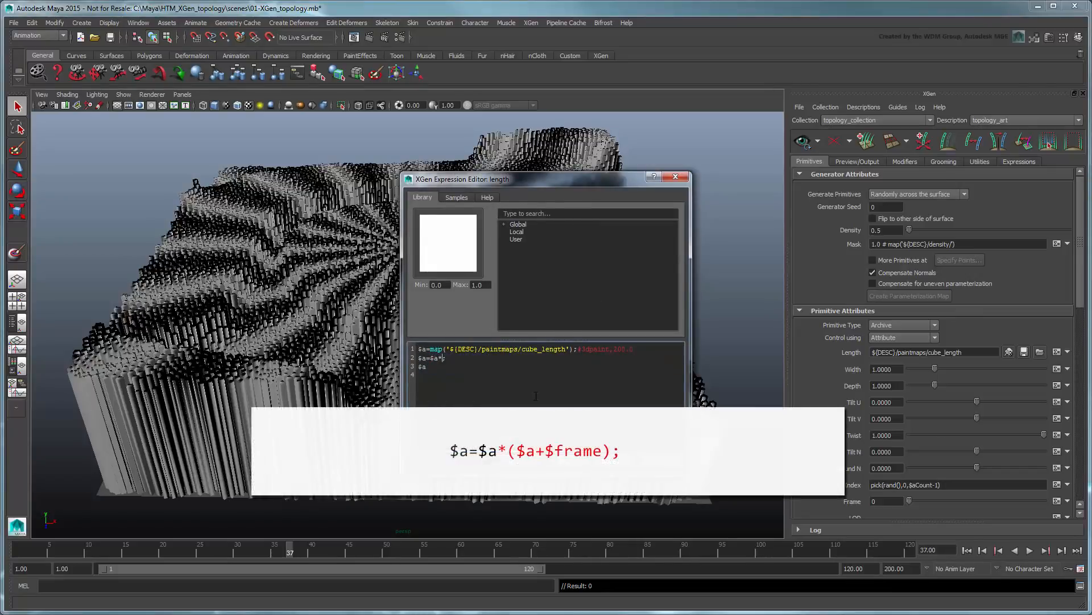
type("$frame)")
left_click(518, 459)
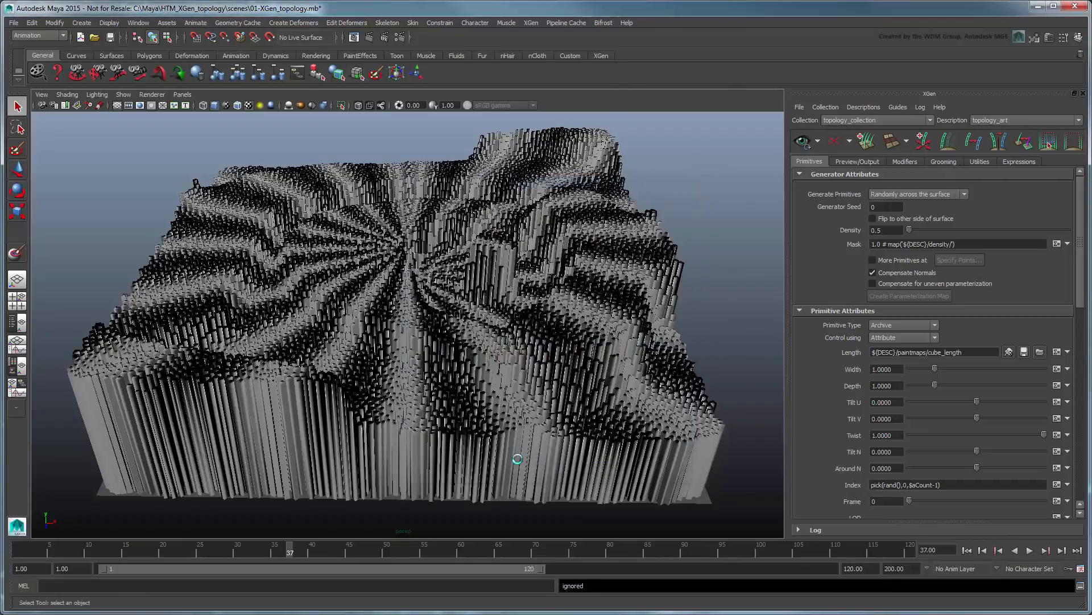
Play the animation from the first frame to examine how the new Length expression grows the cubes, and stop playback
left_click(967, 550)
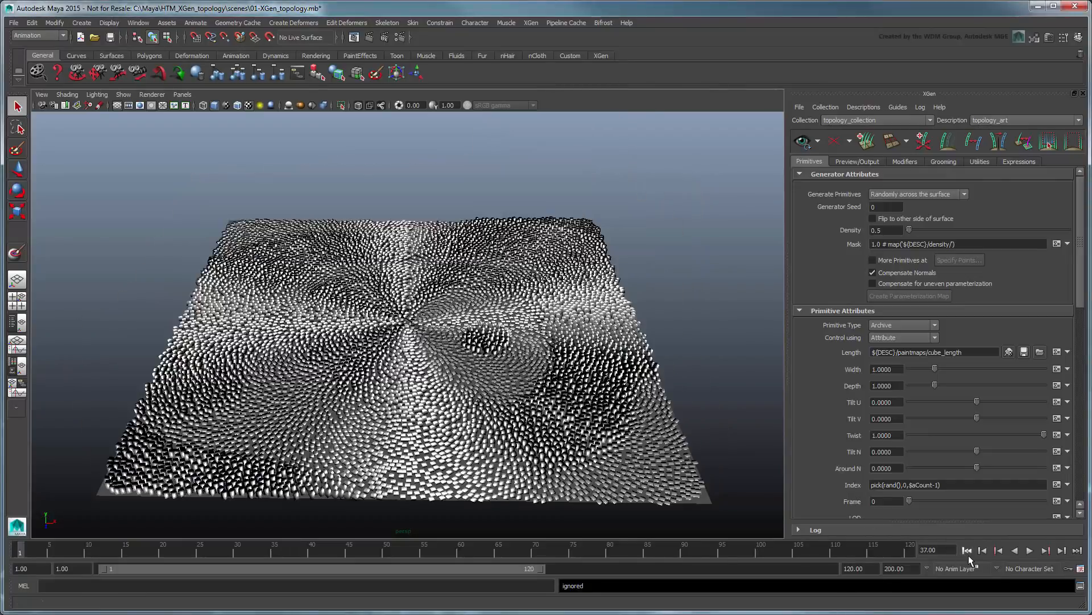
left_click(1027, 552)
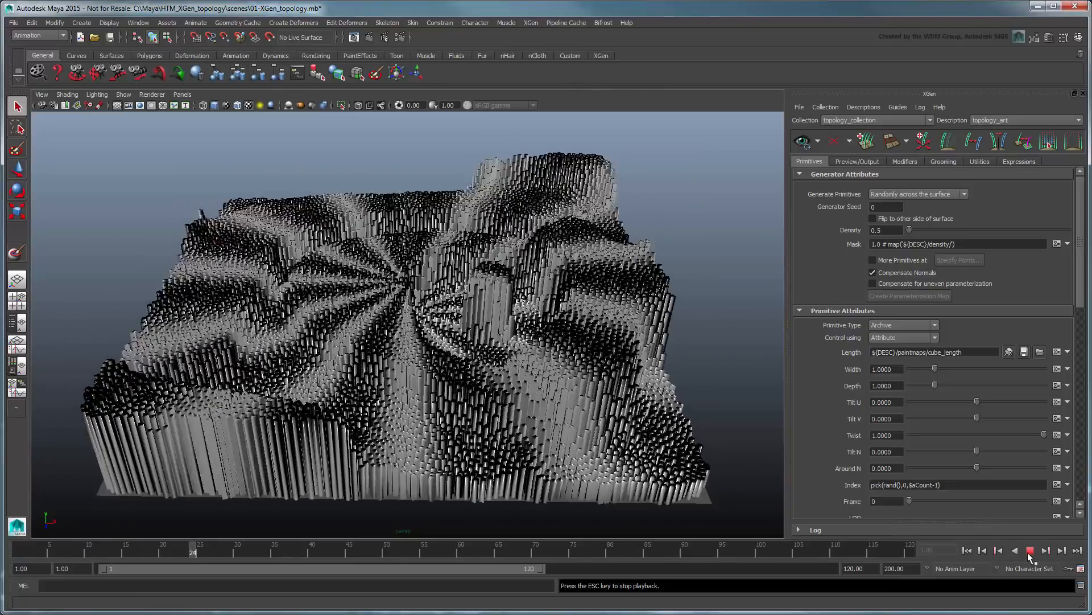
left_click(1029, 550)
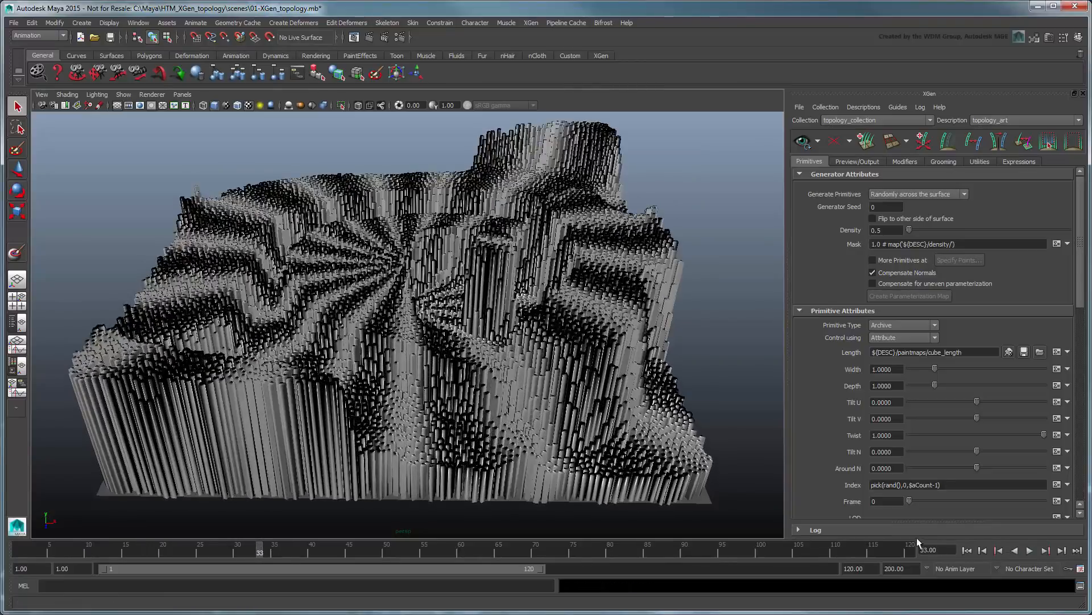
Add a custom shader parameter named root_color of type color to the topology_art description
left_click(841, 163)
scroll(952, 359, "down", 5)
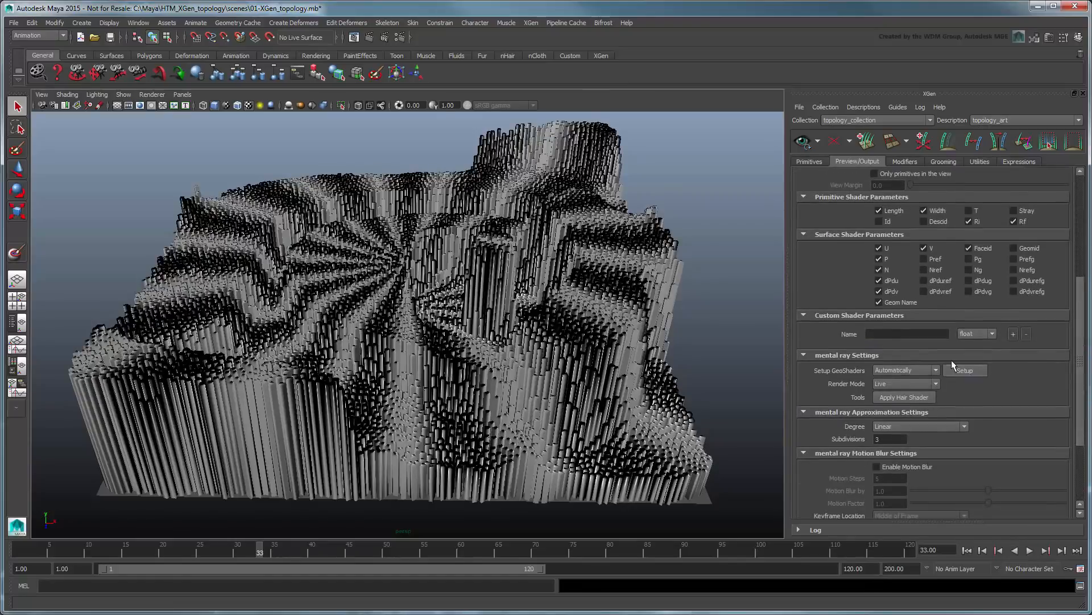
type("root_color")
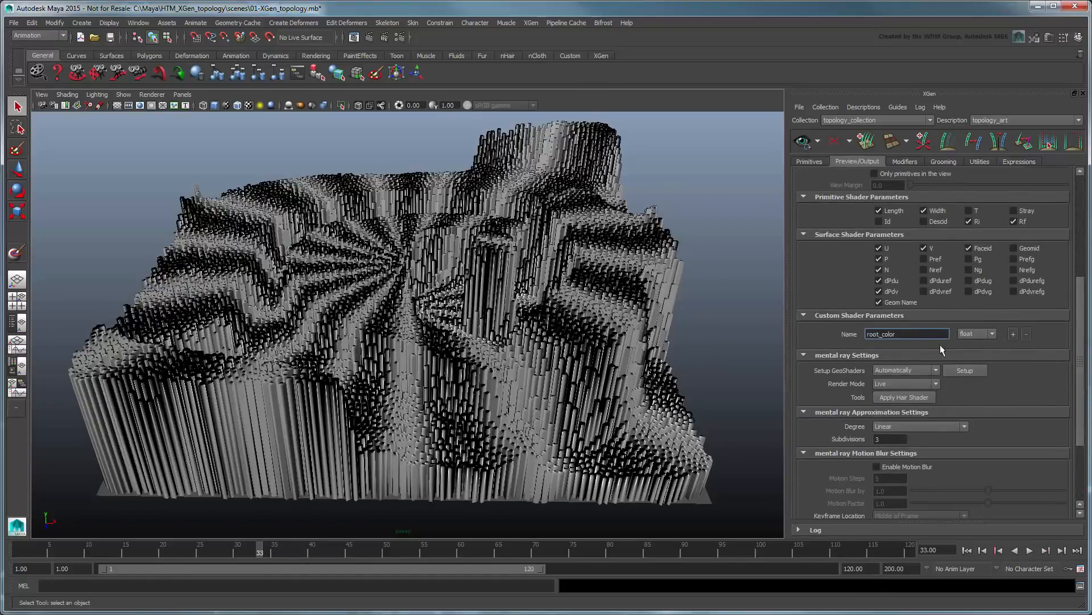
left_click(976, 334)
left_click(966, 351)
left_click(1012, 335)
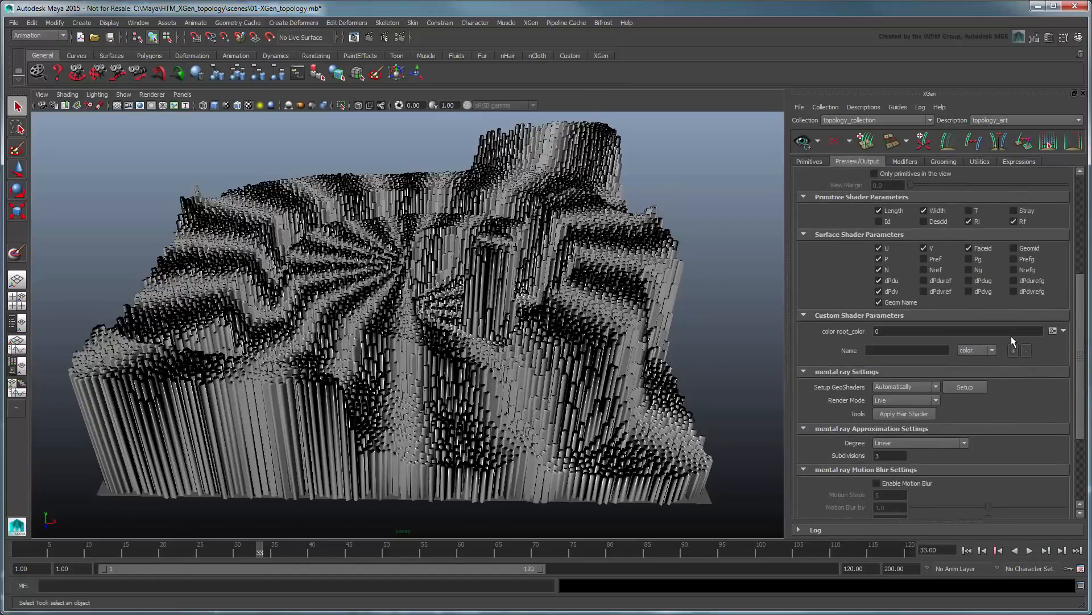
Create a map named topology_art_color_map for the root_color parameter, with resolution 200 and a white start color
left_click(1063, 331)
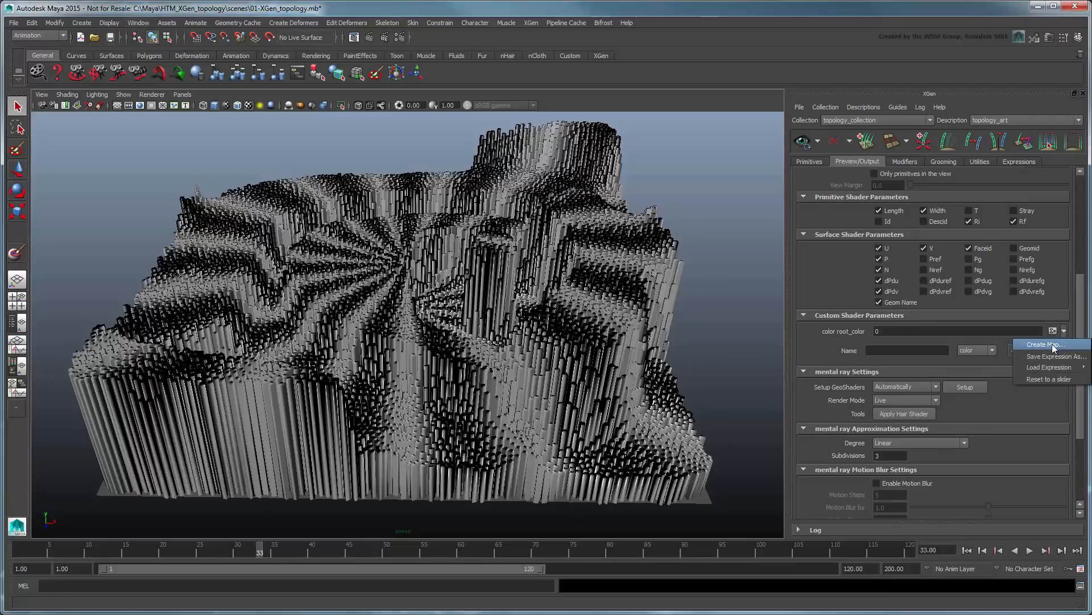
left_click(1053, 343)
double_click(609, 307)
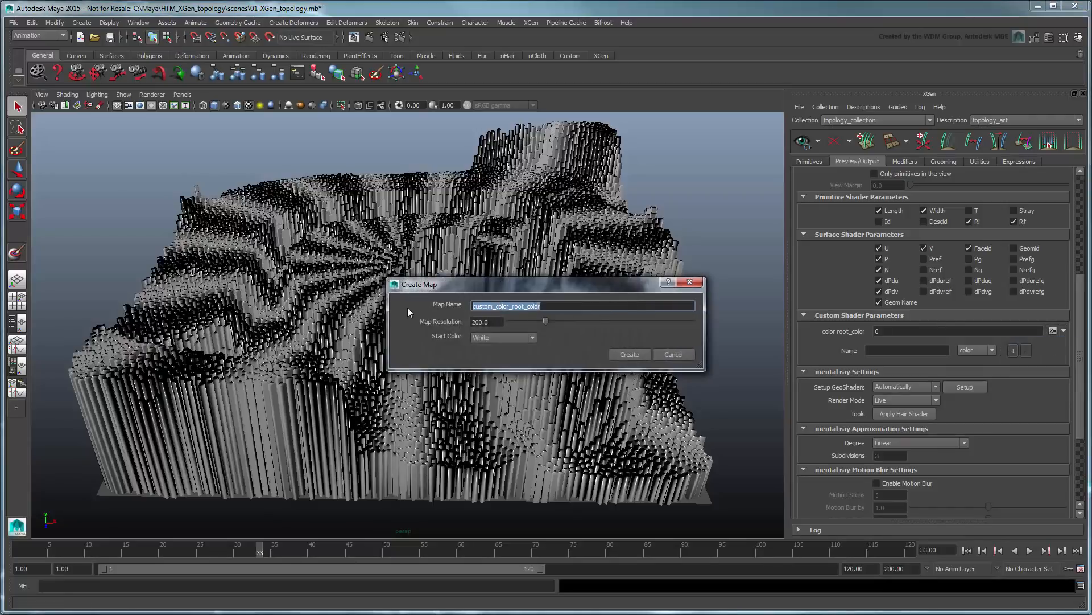
type("topology_art_color_map")
left_click(626, 354)
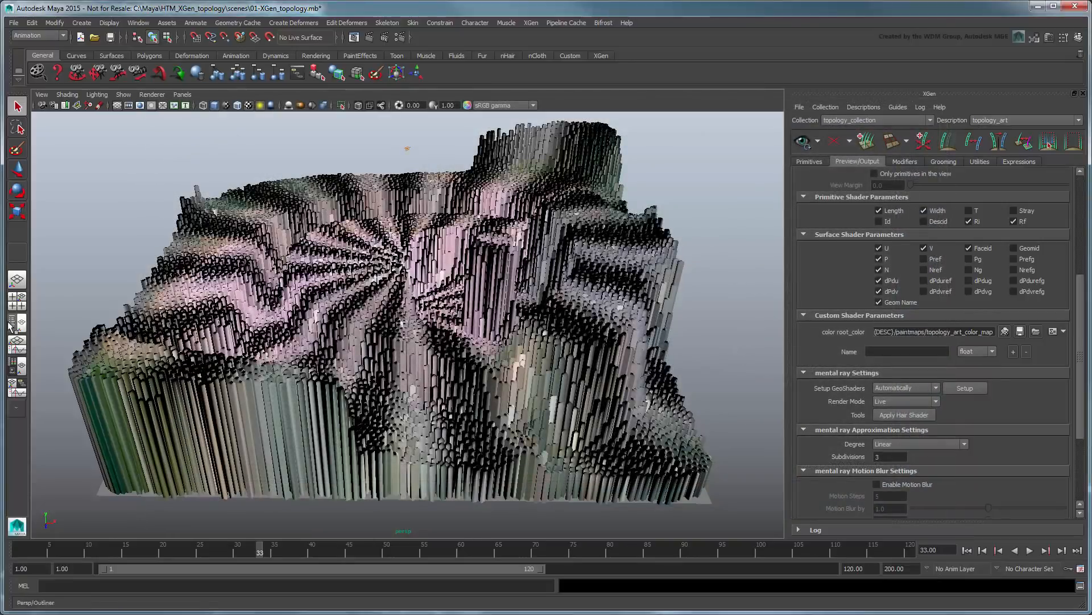
Hide the topology_art description through the Outliner and return to the single perspective view
left_click(12, 326)
left_click(105, 190)
key("ctrl+h")
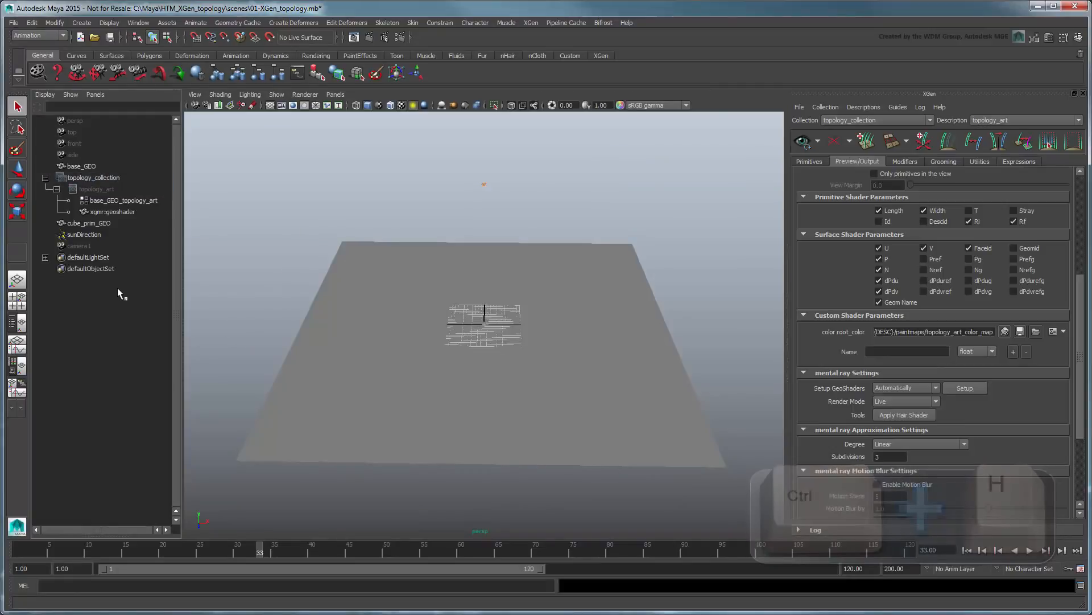
left_click(16, 278)
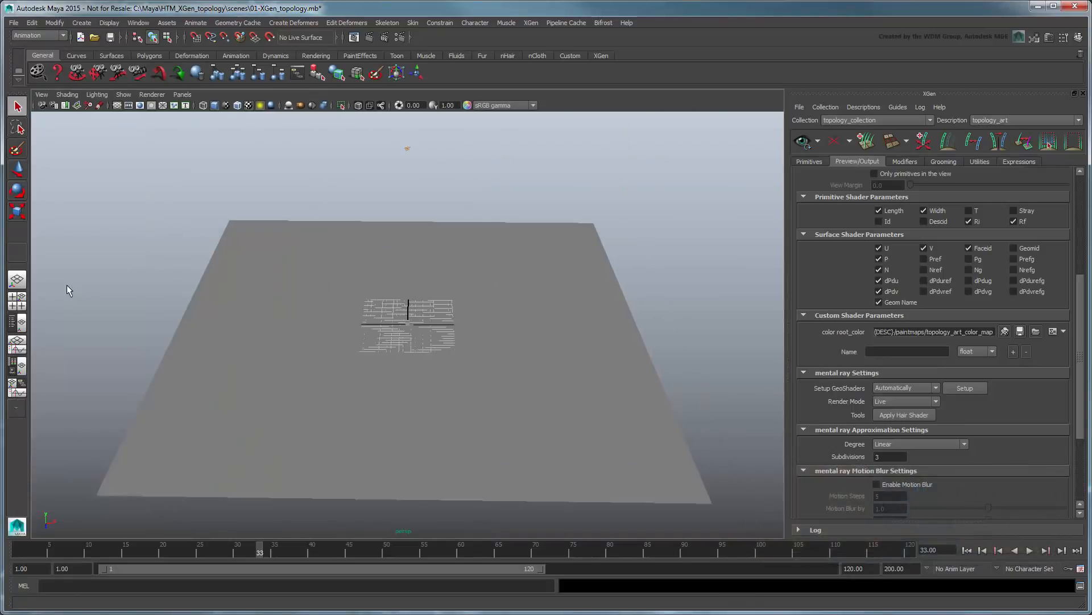
Create an XGen description named topology_canyon on the base plane in topology_collection, using Custom Geometry/Archives primitives placed randomly across the surface
left_click(262, 329)
left_click(525, 22)
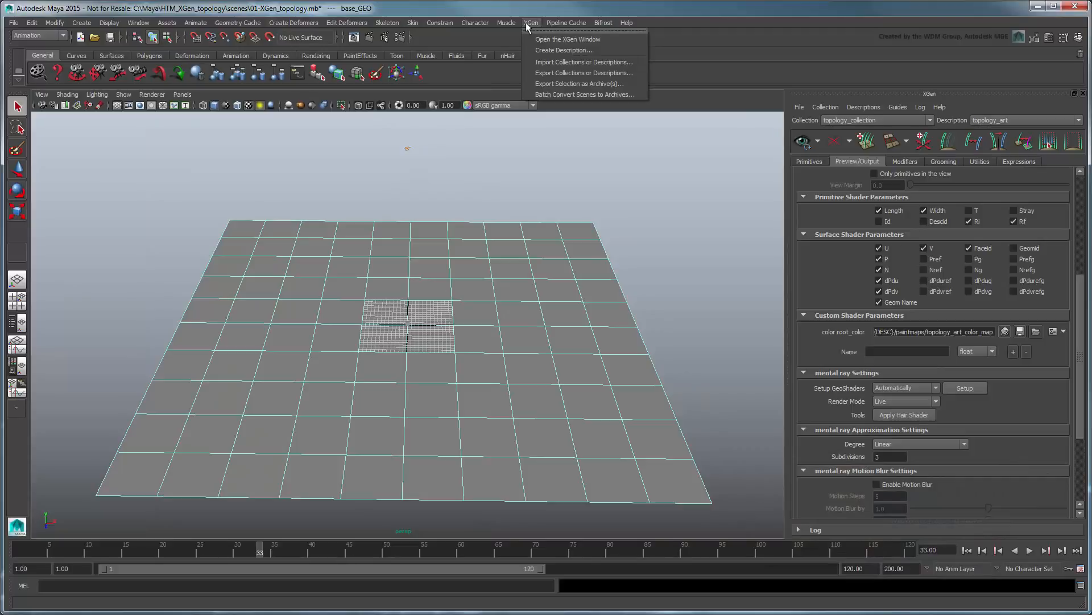
left_click(602, 50)
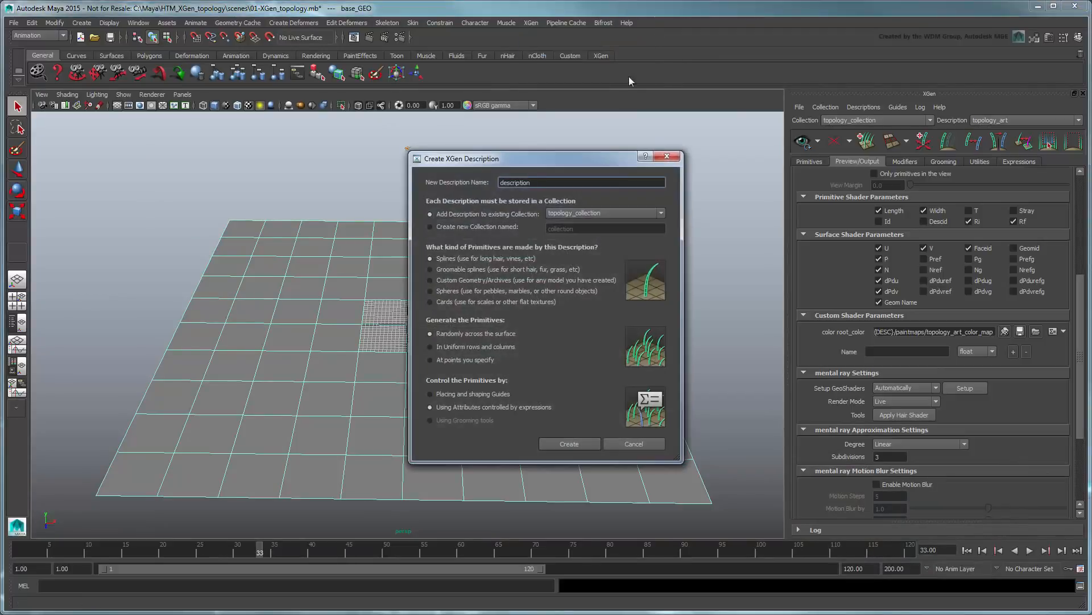
double_click(539, 178)
type("topology_canyon")
left_click(492, 277)
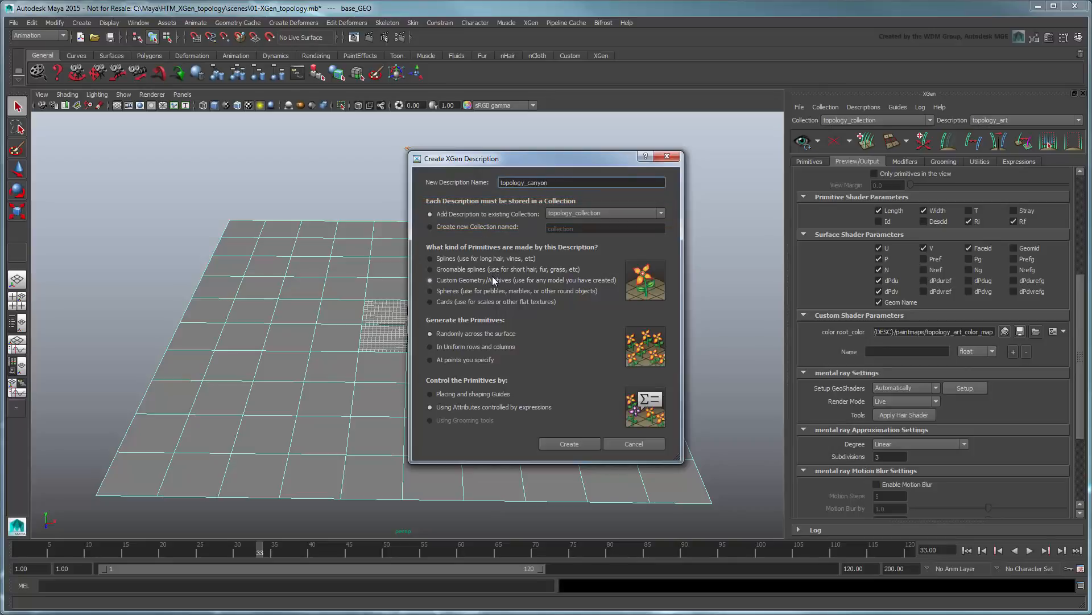
left_click(563, 442)
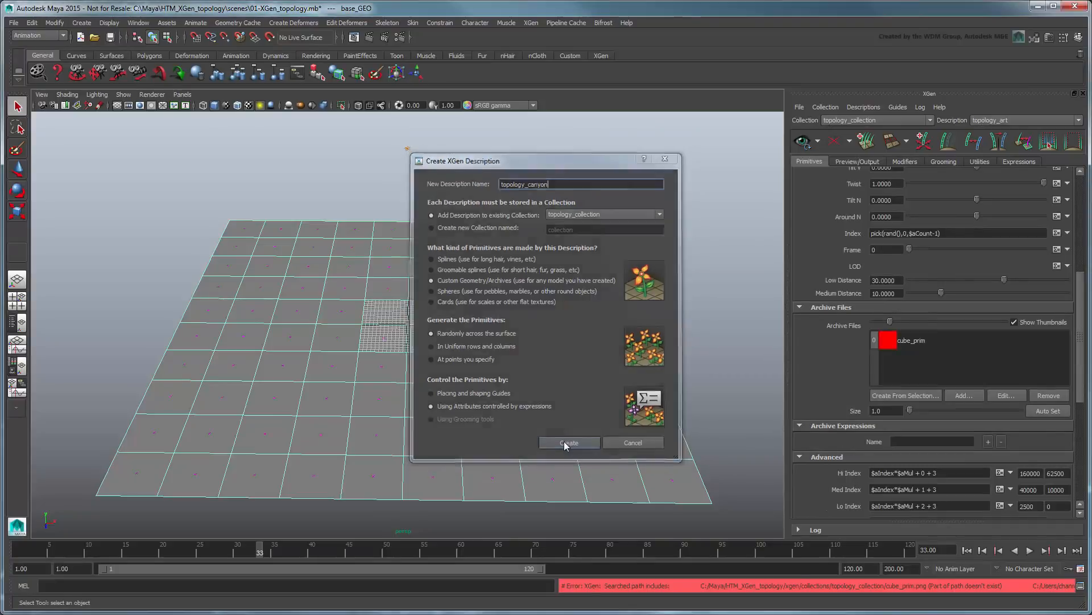
Add the cube_prim.xarc archive from the clean_xgen project's xgen/archives folder to topology_canyon without importing its materials
left_click(982, 395)
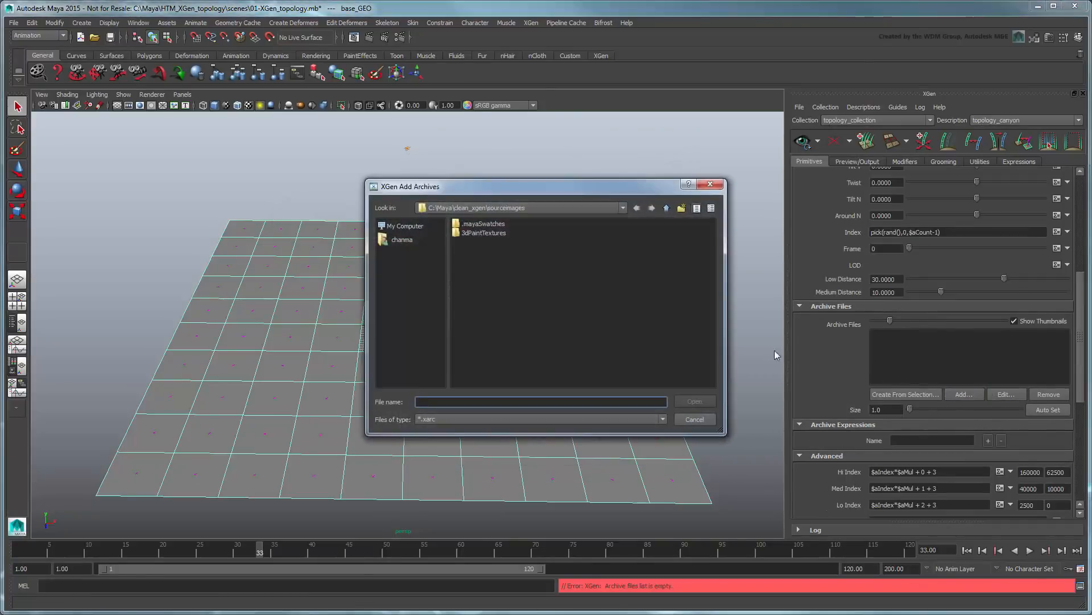
left_click(666, 208)
left_click(476, 260)
double_click(477, 260)
double_click(476, 242)
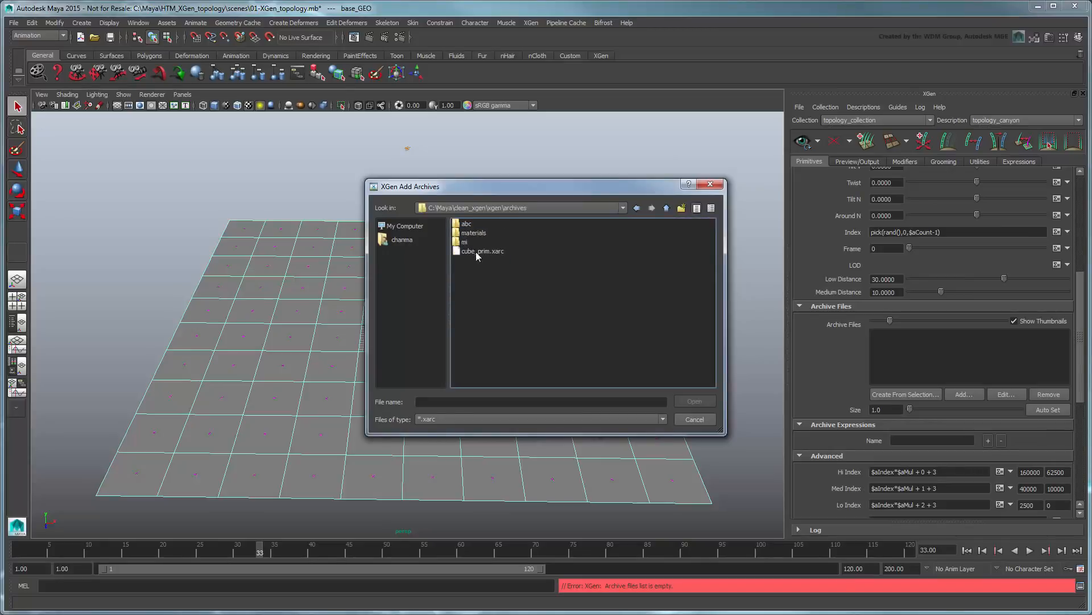
left_click(478, 251)
left_click(689, 406)
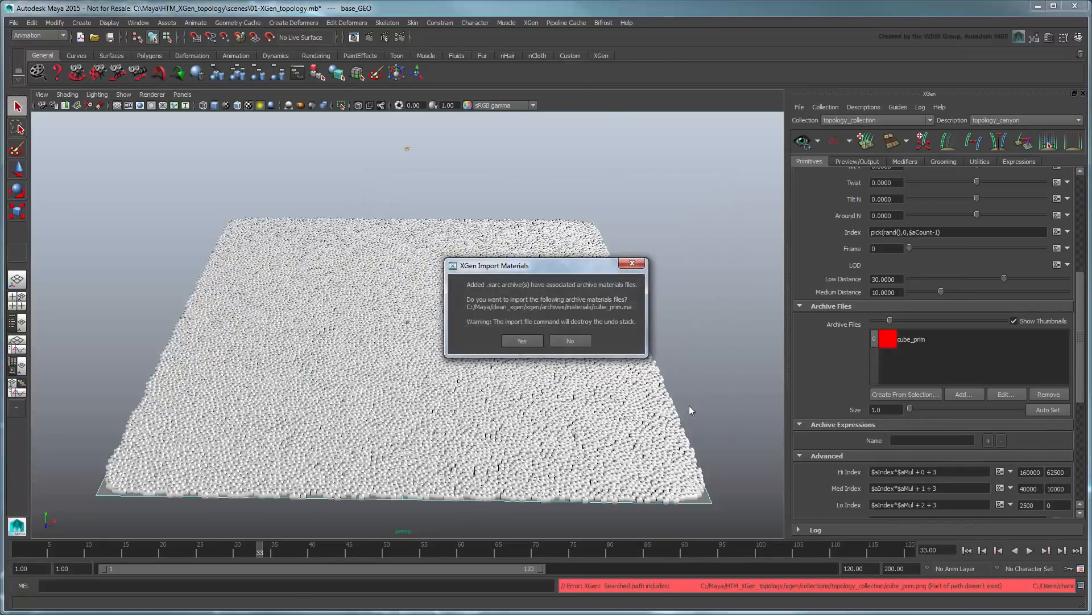
left_click(570, 340)
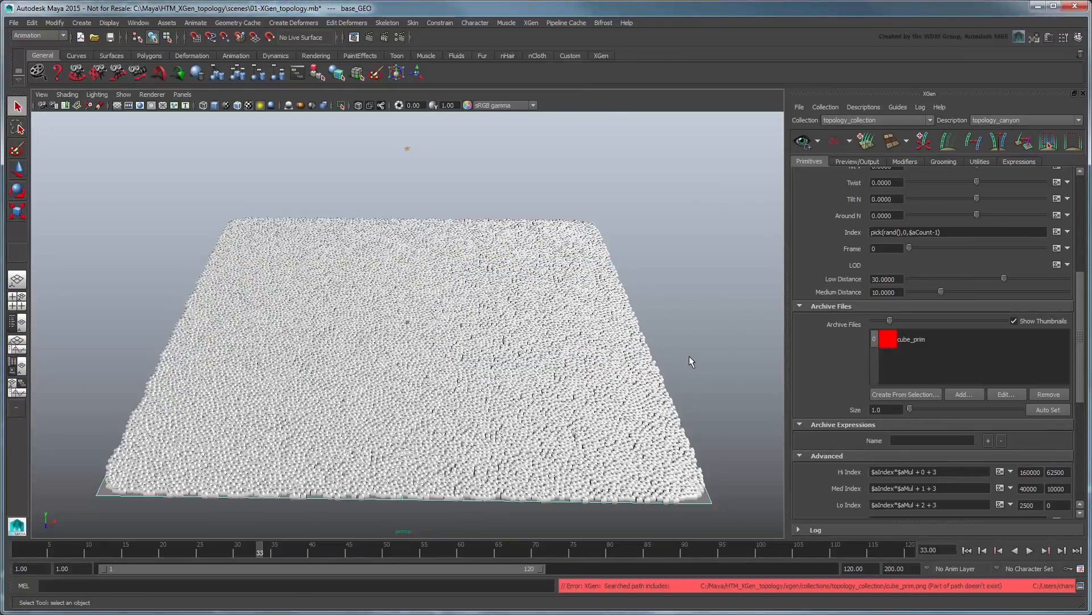
Create a Length map named canyon_length for topology_canyon, with resolution 200 and a white start color
scroll(1083, 254, "up", 5)
left_click(1067, 351)
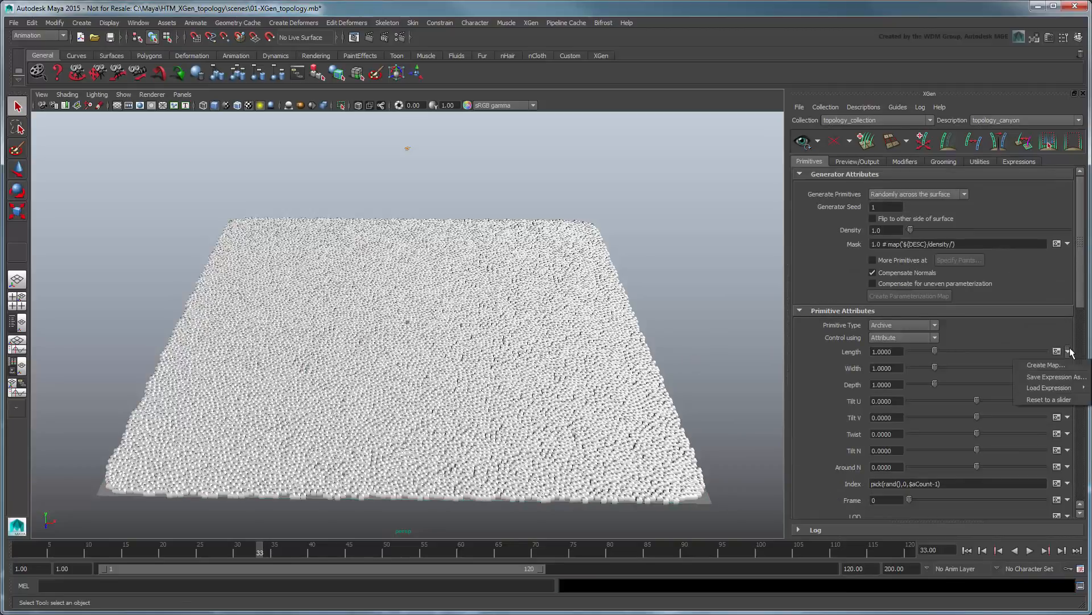
left_click(1042, 363)
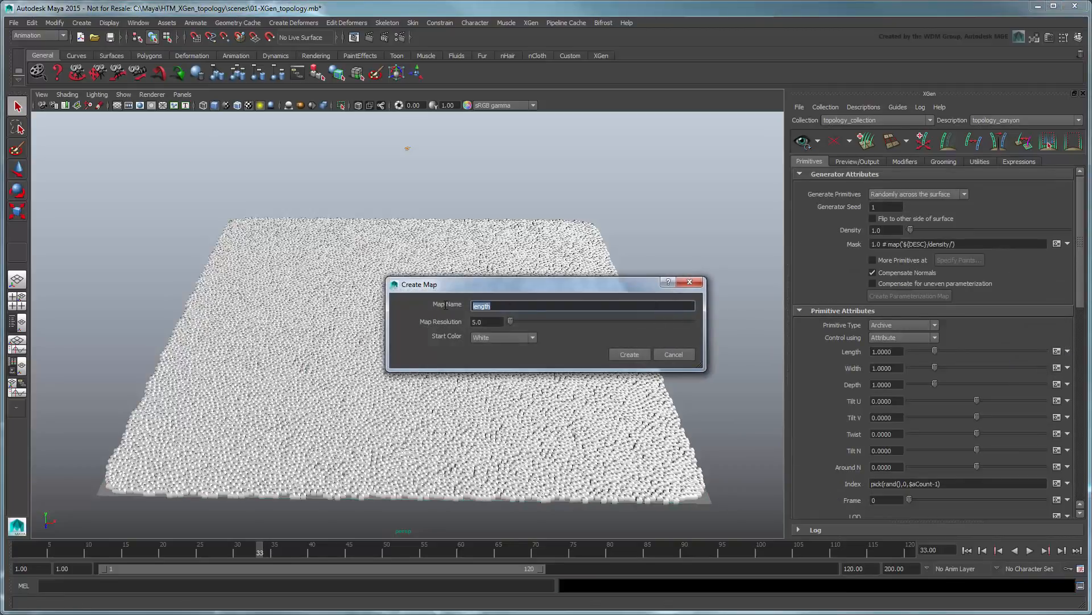
key("Home")
type("canyon_")
left_click(485, 320)
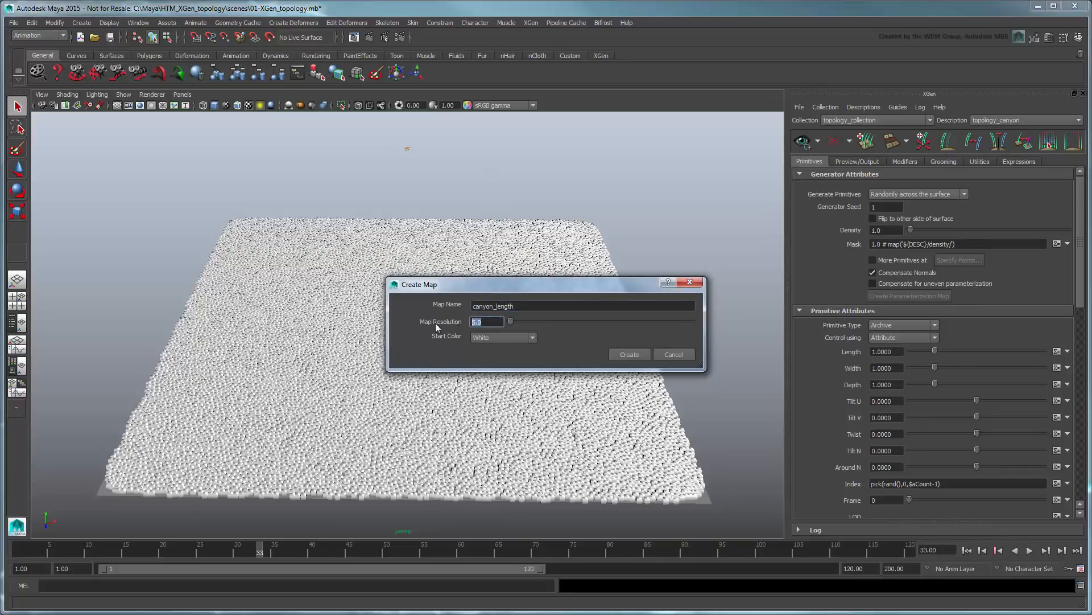
type("200")
left_click(628, 355)
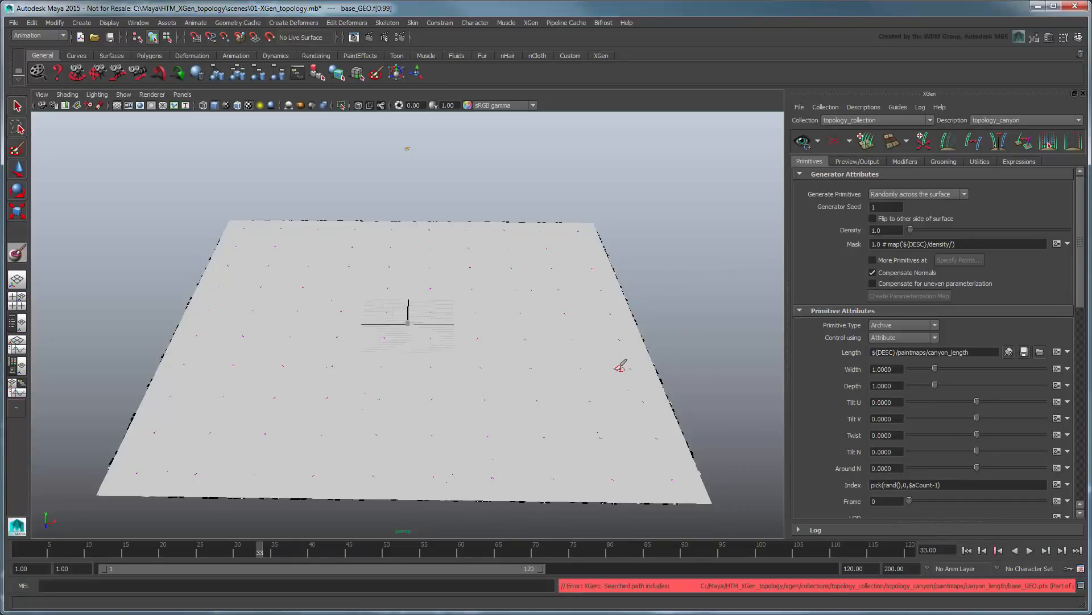
Turn off DAG Objects Only in the Outliner and select the file3 texture node
left_click(15, 322)
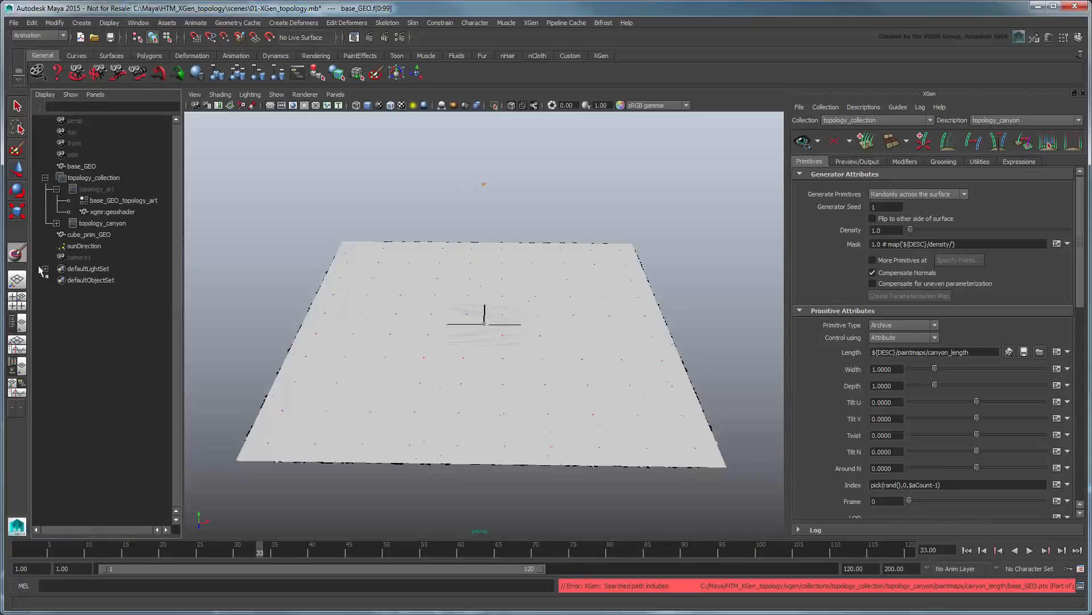
left_click(45, 95)
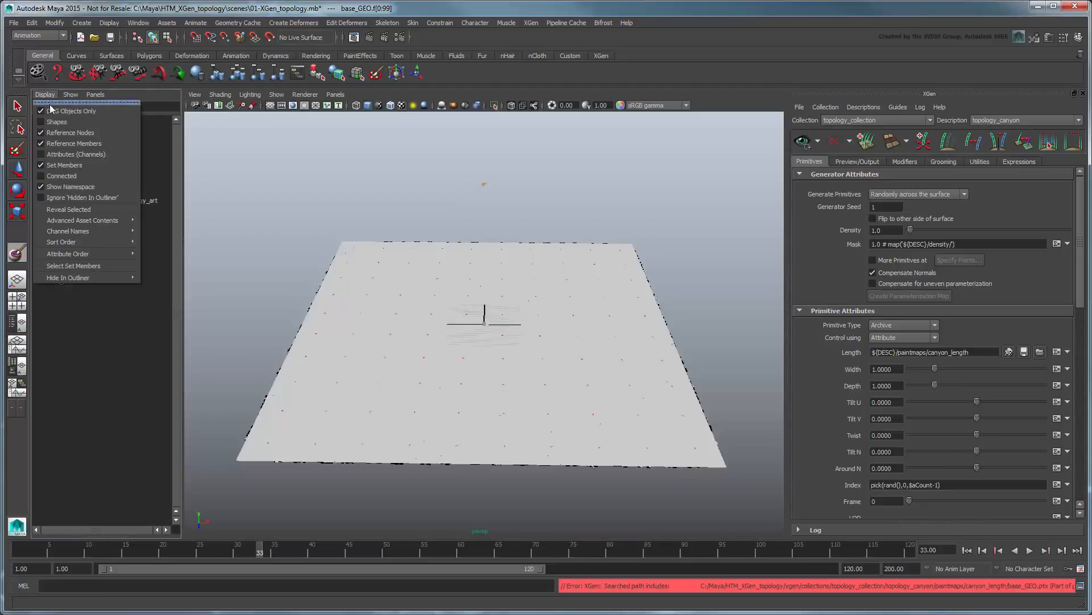
left_click(97, 112)
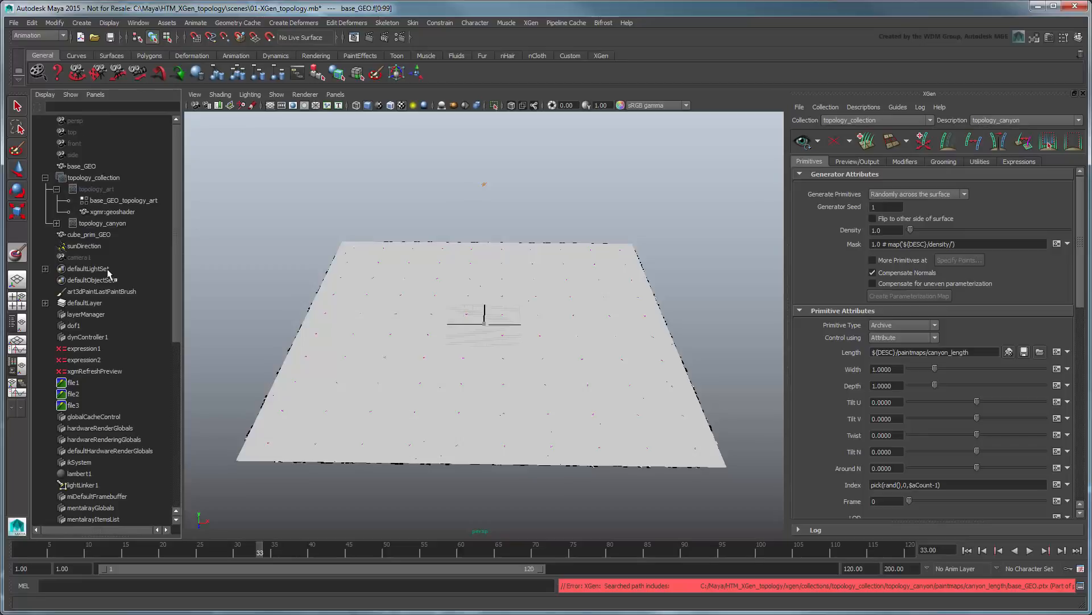
left_click(77, 406)
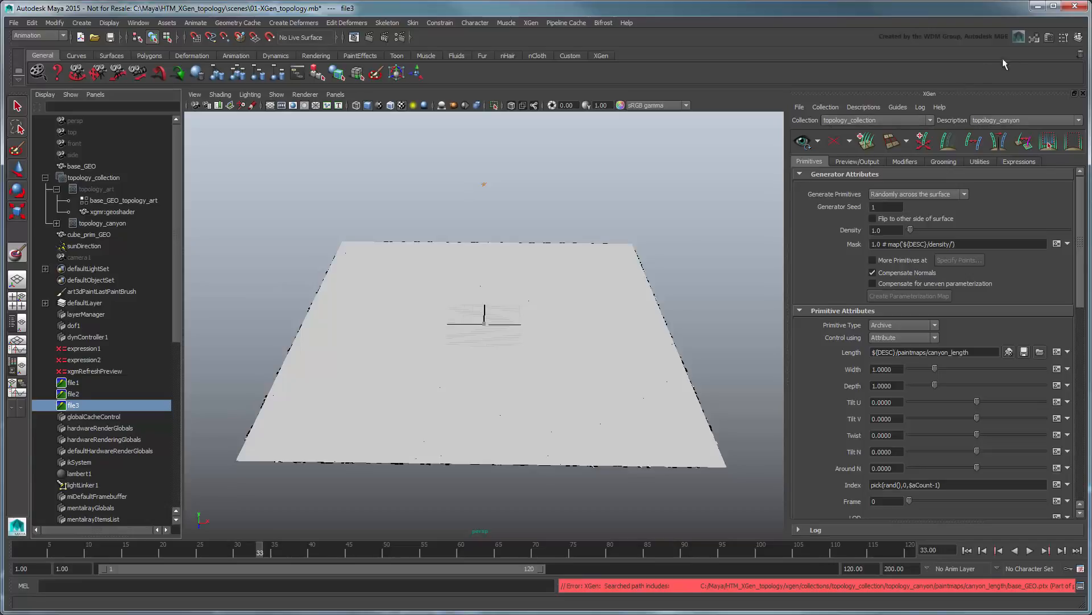
Load grand_canyon_gray.png from sourceimages as the file3 image and save the canyon_length map in XGen
left_click(1050, 37)
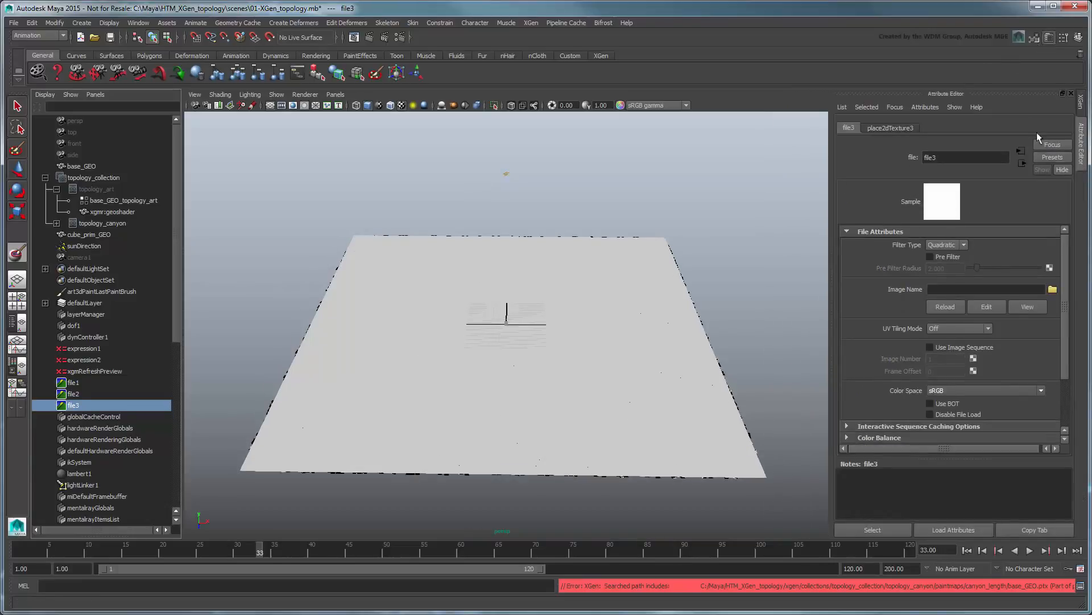
left_click(1052, 292)
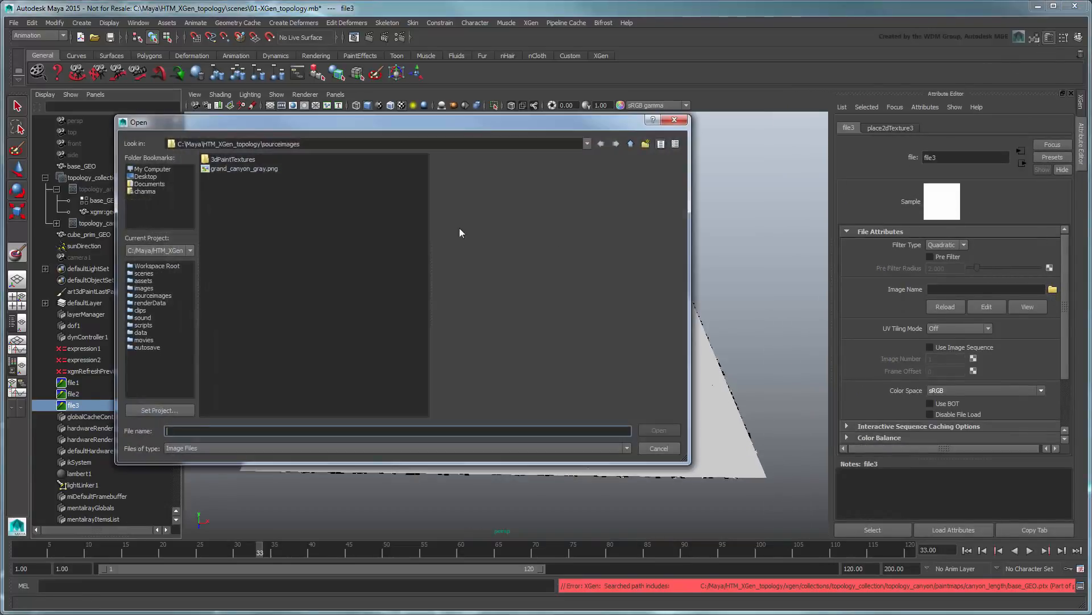
left_click(257, 170)
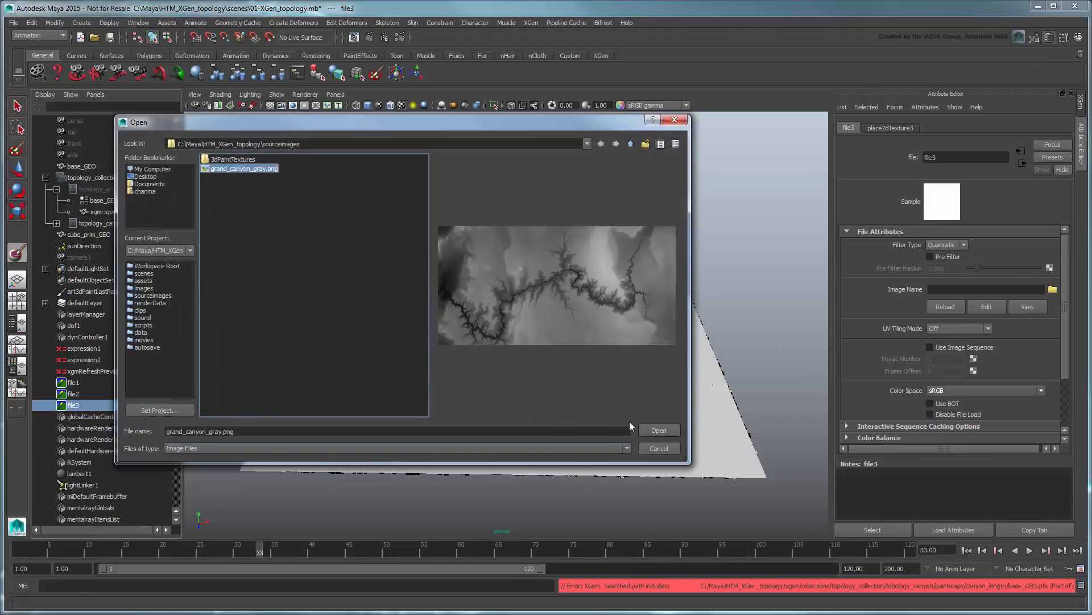
left_click(651, 429)
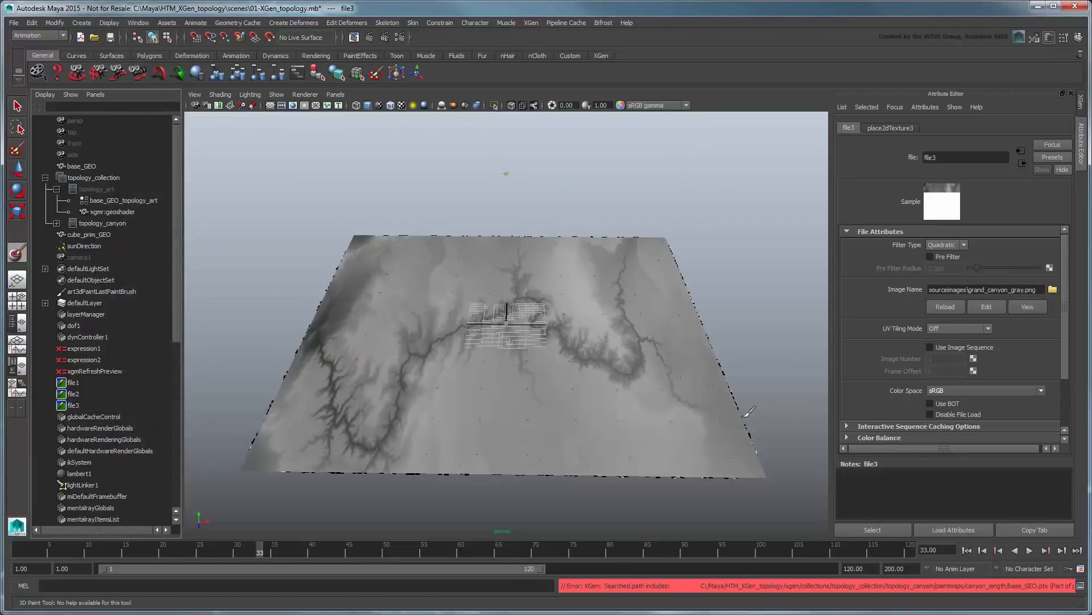
left_click(1081, 106)
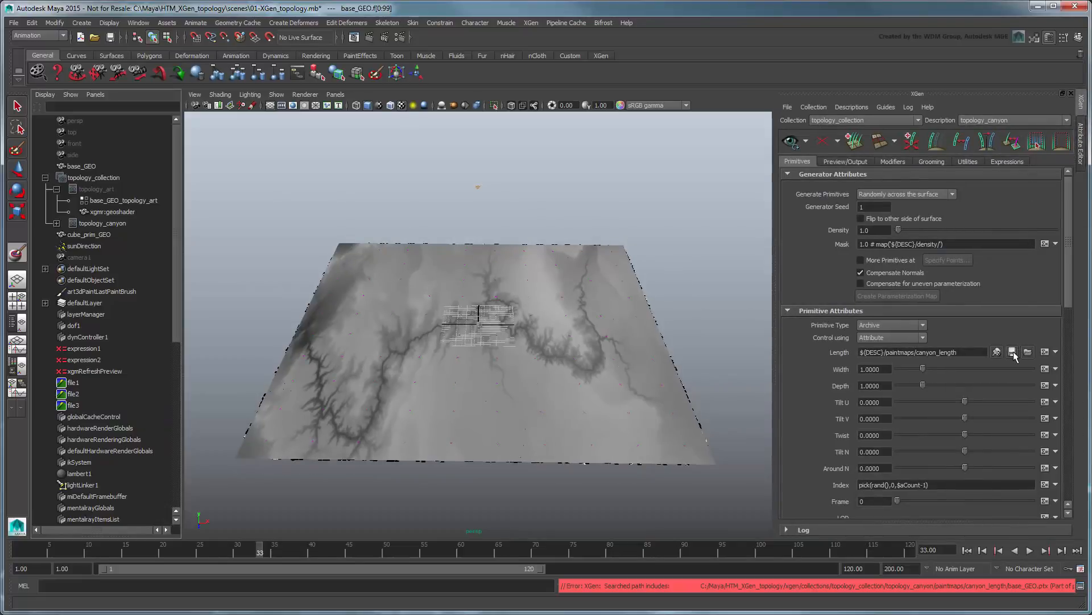
left_click(1014, 353)
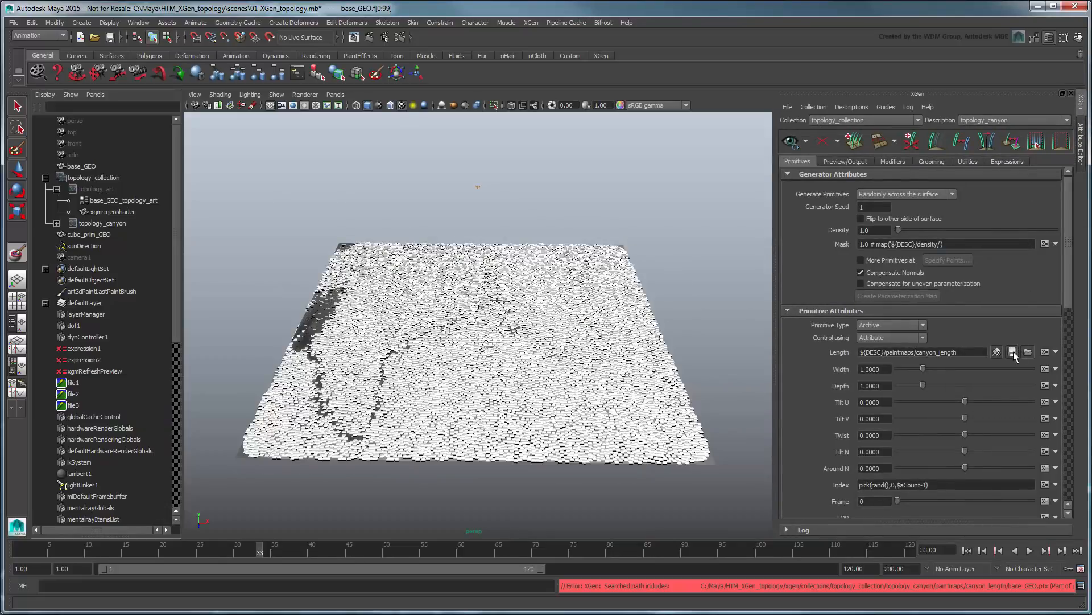
Add the line $a=$a*($a+$frame); to the Length expression of topology_canyon, after the canyon_length map line, and accept it
left_click(1045, 352)
left_click(652, 349)
key("Return")
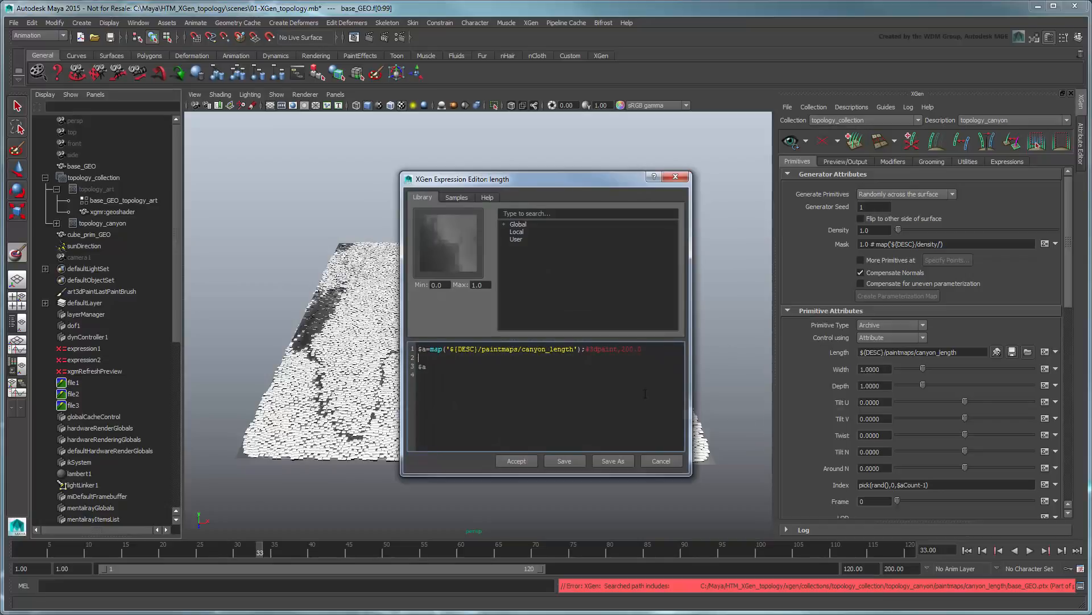
type("$a=$")
type("a*($a+$frame);")
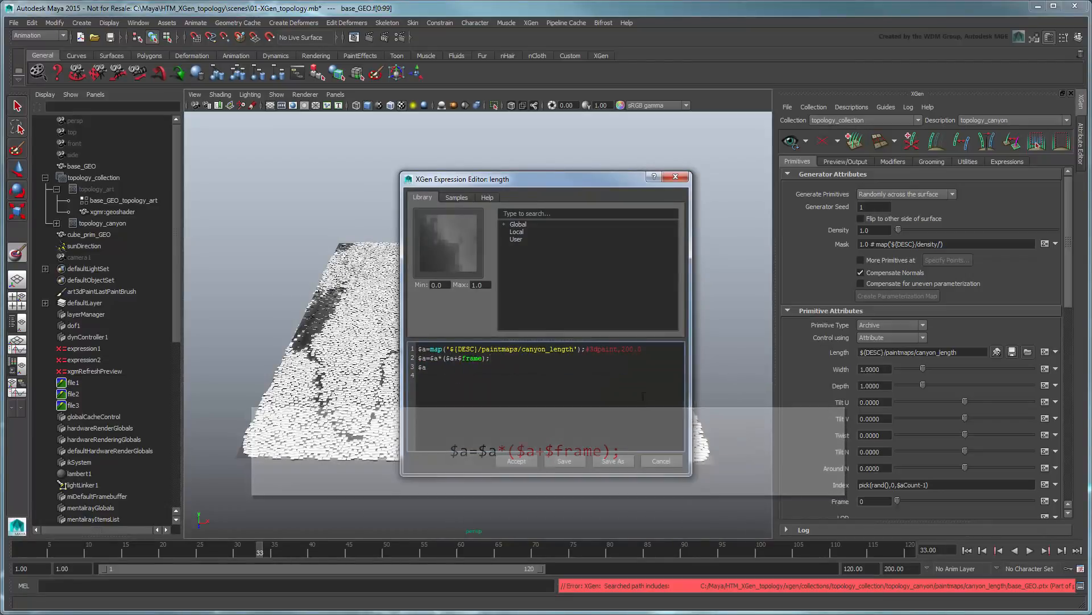
left_click(507, 462)
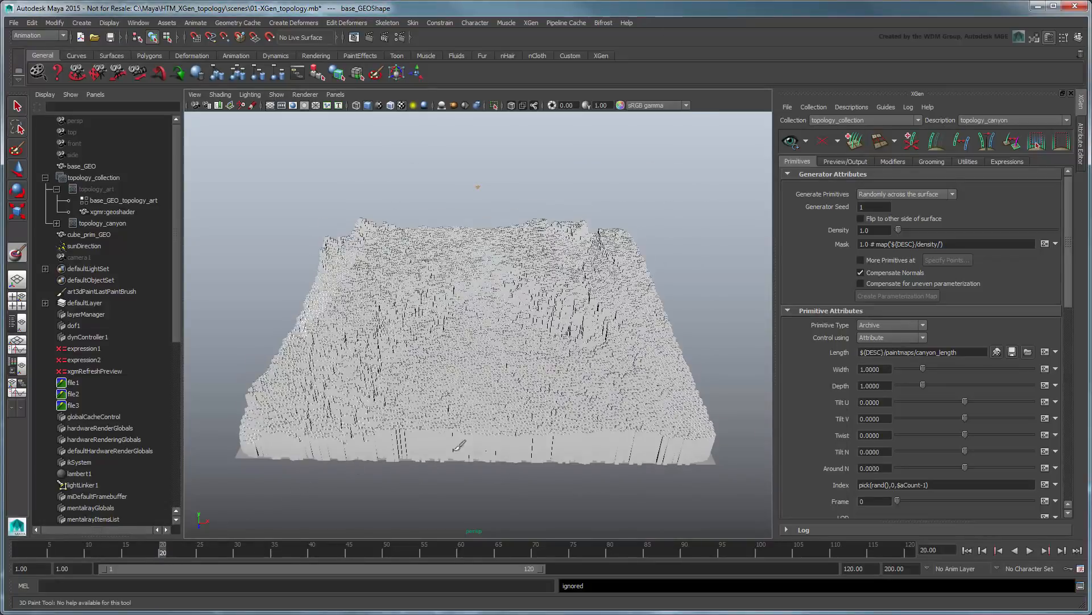
left_click_drag(470, 441, 471, 479, "alt")
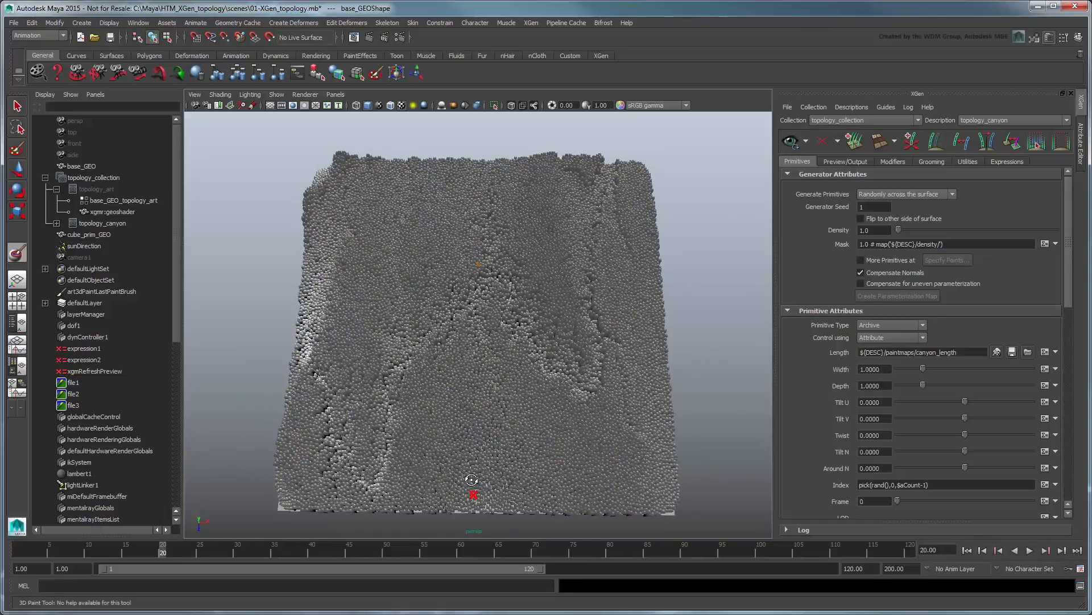
Select base_GEO and set its X scale to 240
left_click(92, 167)
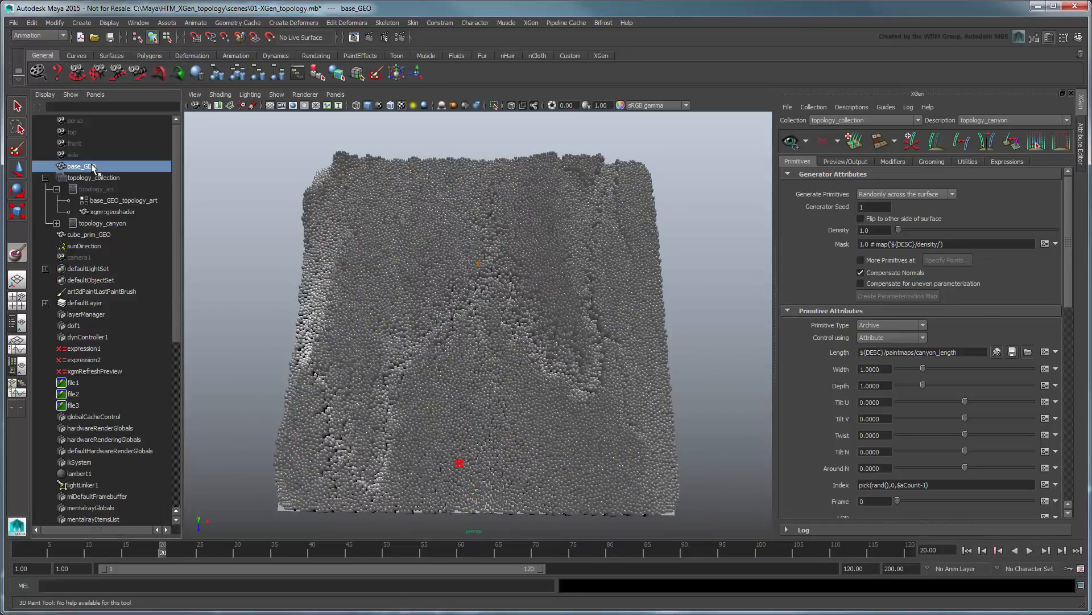
key("q")
left_click(1082, 142)
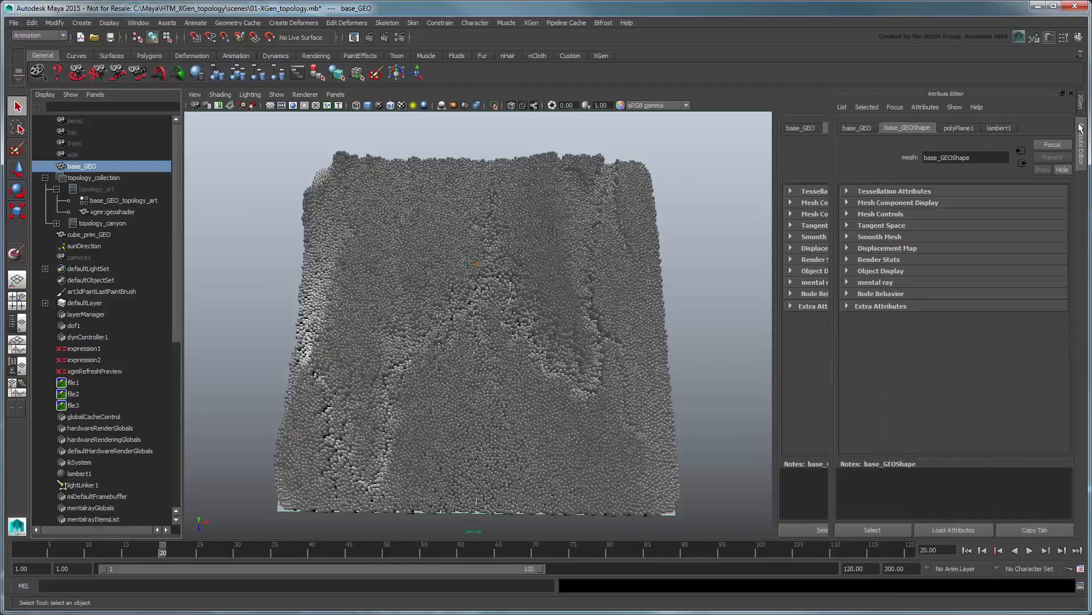
double_click(941, 230)
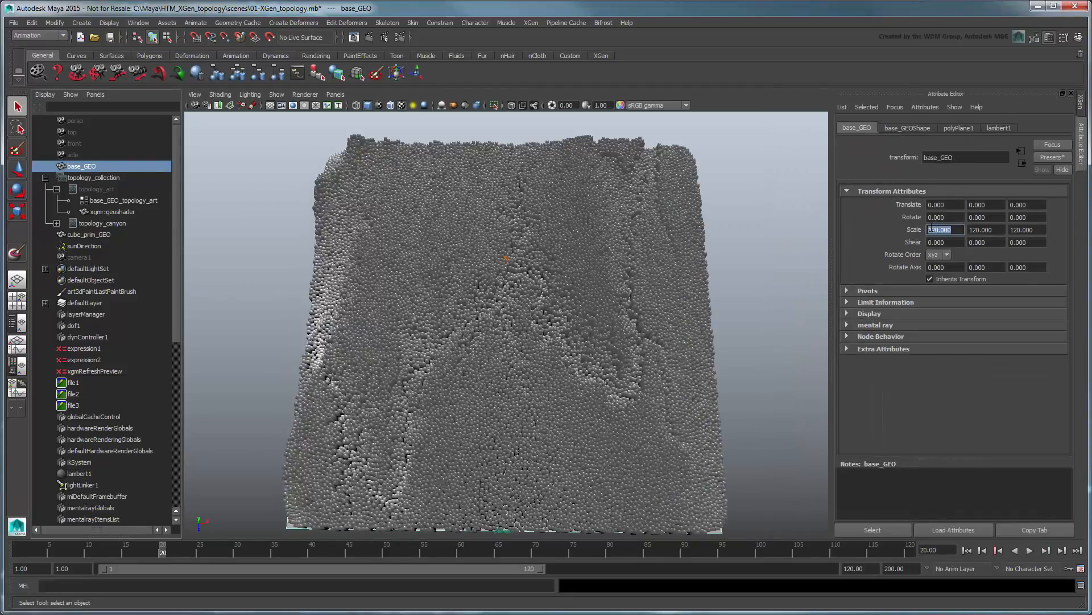
type("240")
key("Return")
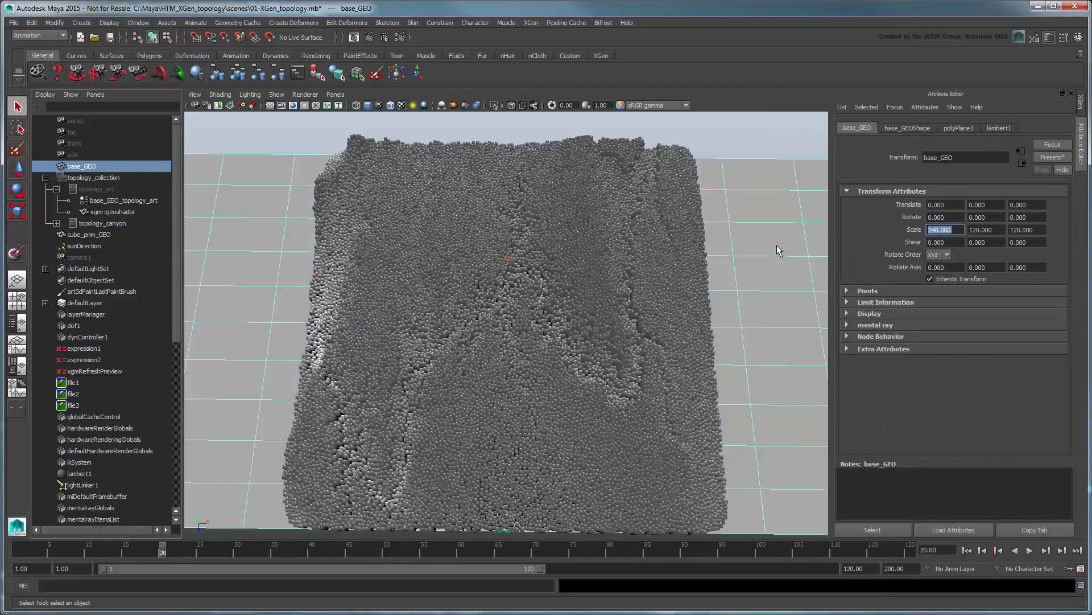
scroll(732, 283, "down", 3)
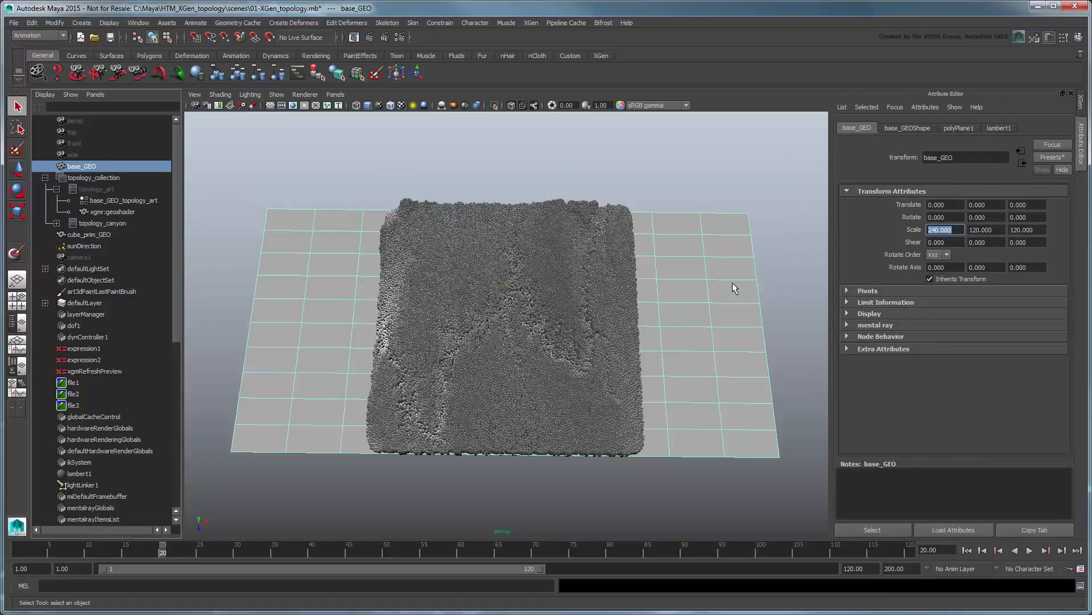
Update the XGen preview of topology_canyon on the widened plane and switch to a single perspective view layout
left_click(1081, 103)
left_click(789, 142)
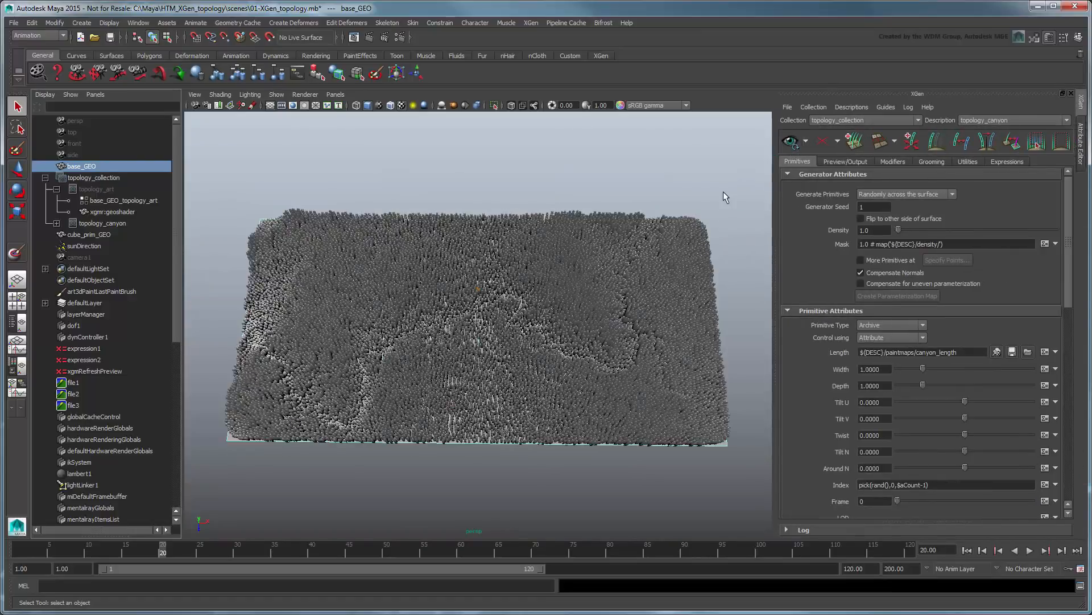
scroll(721, 228, "up", 3)
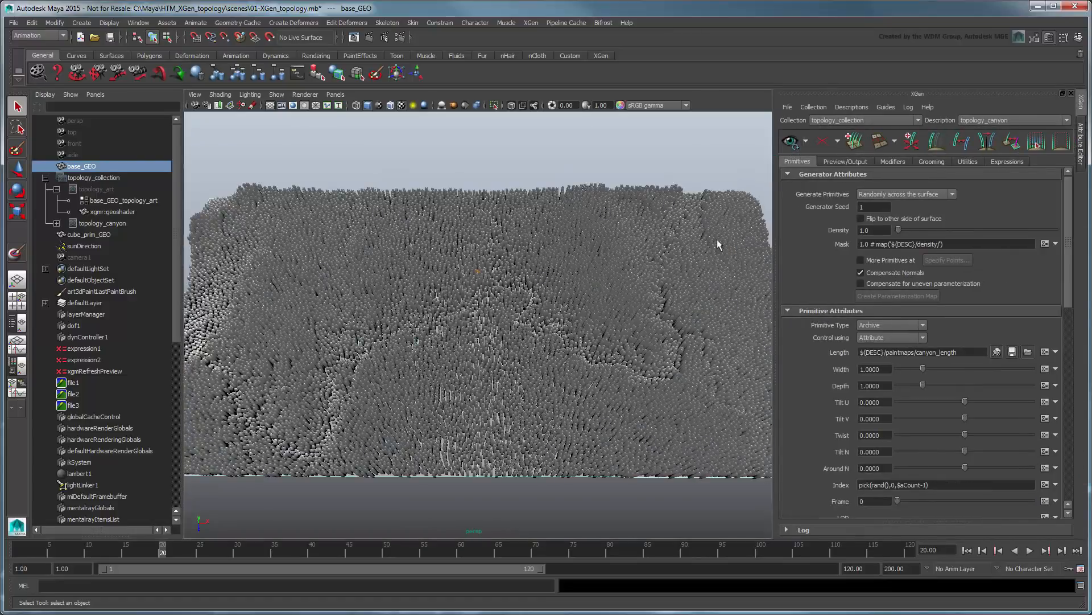
left_click(17, 280)
scroll(292, 433, "down", 3)
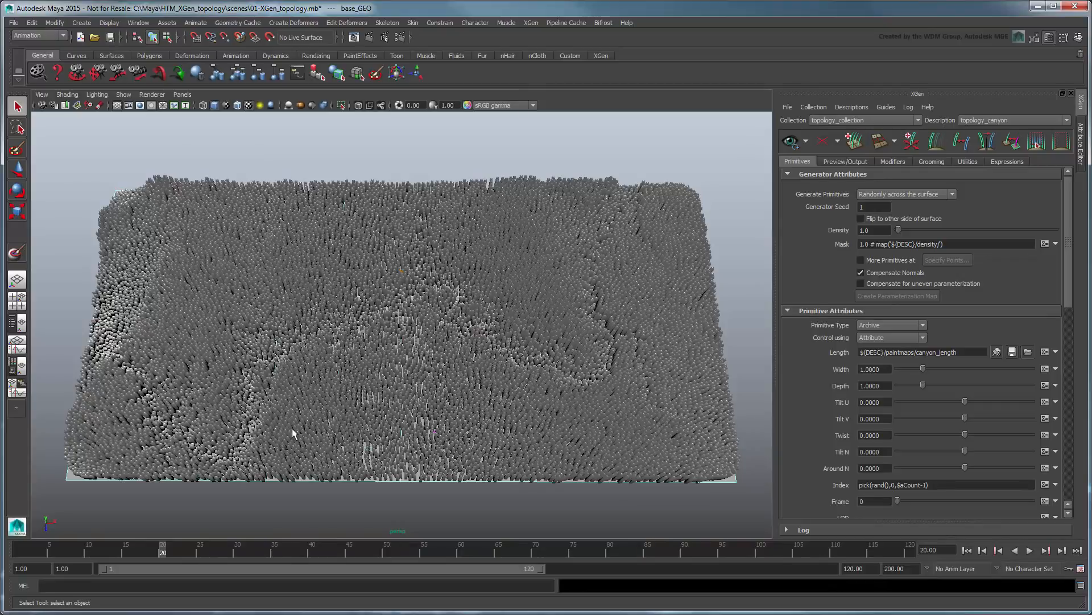
Add a custom shader parameter named root_color of type color to topology_canyon
left_click(846, 162)
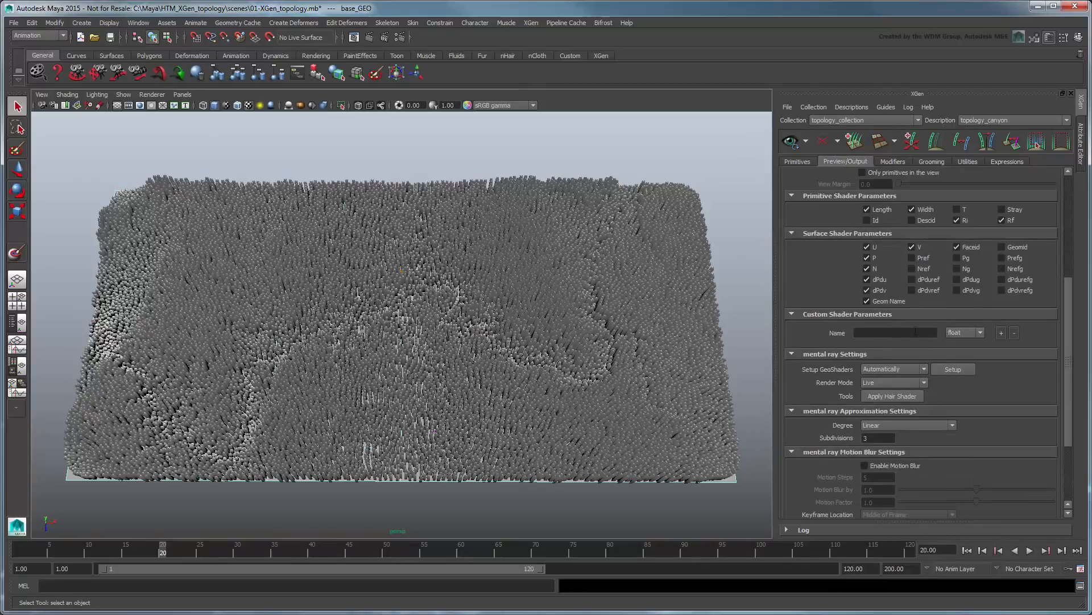
left_click(916, 332)
type("root_color")
left_click(963, 332)
left_click(964, 358)
left_click(1001, 333)
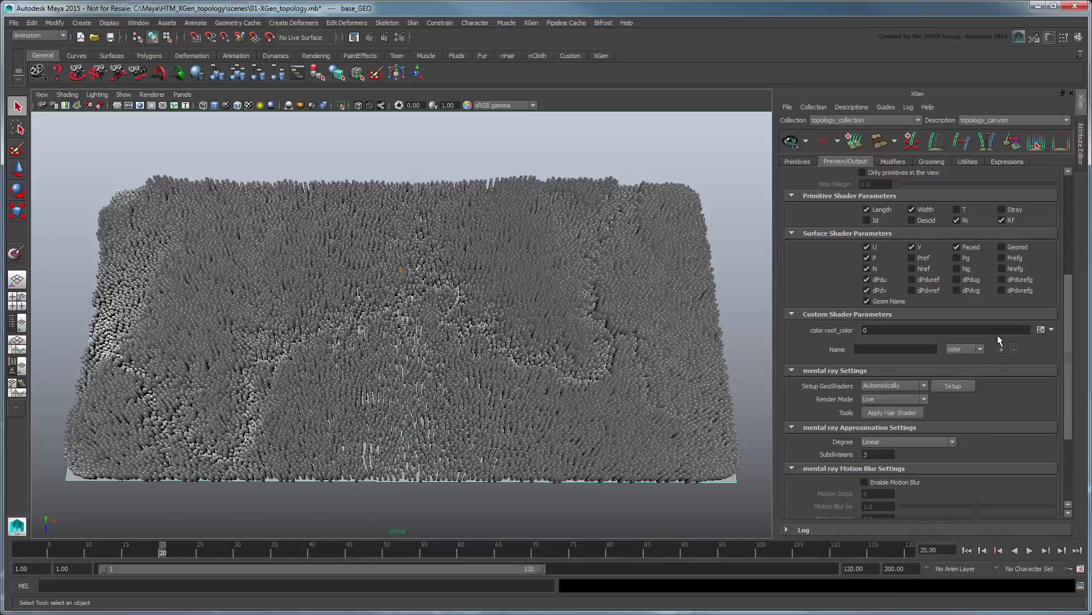
Create a map named canyon_color for the root_color parameter, with resolution 200 and a white start color
left_click(1052, 329)
left_click(1070, 356)
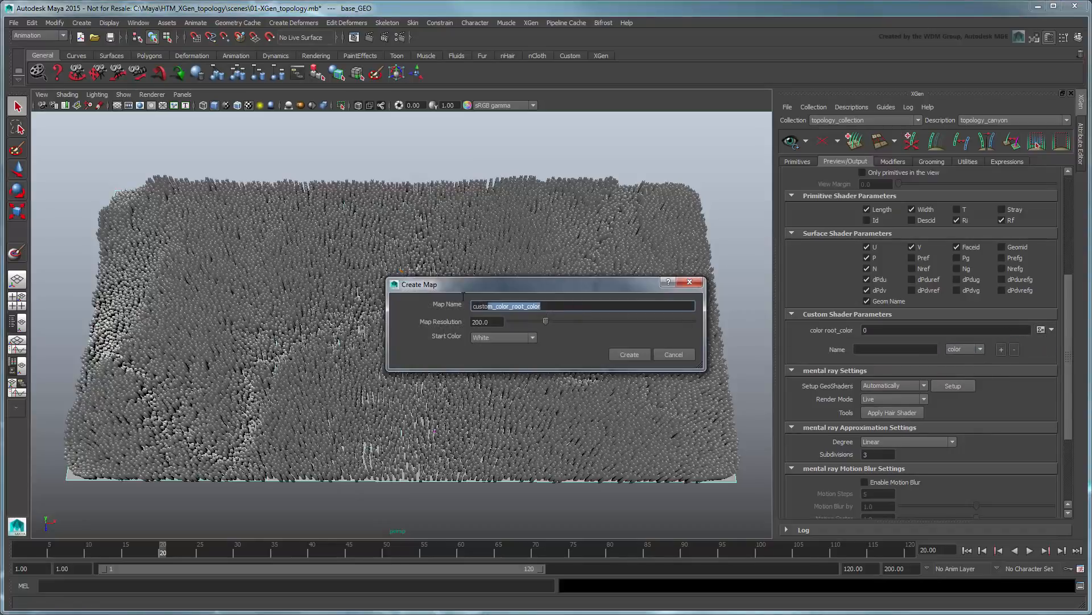
left_click_drag(464, 295, 421, 292)
type("canyon_color")
left_click(629, 354)
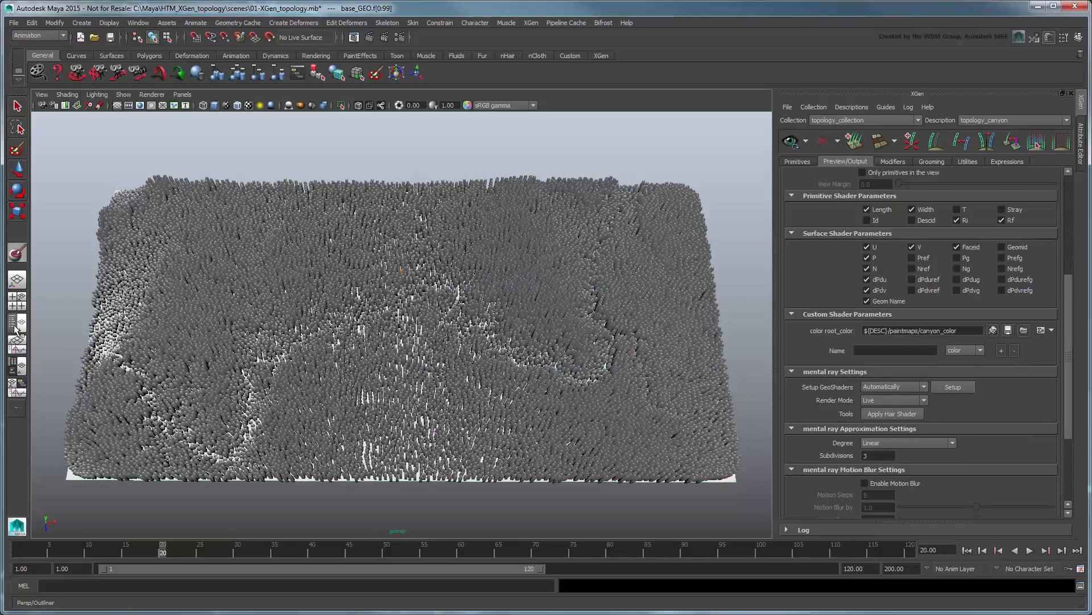
Show the Outliner beside the perspective view, select the file4 texture node and load the colored canyon picture as its image
left_click(15, 327)
left_click_drag(175, 309, 175, 511)
left_click(73, 496)
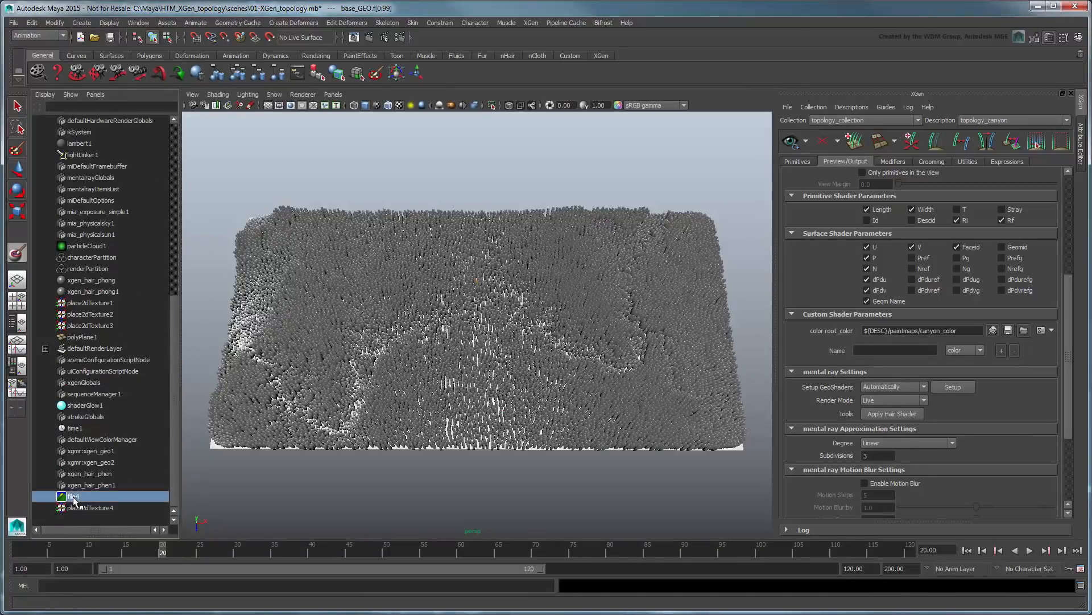
left_click(1081, 142)
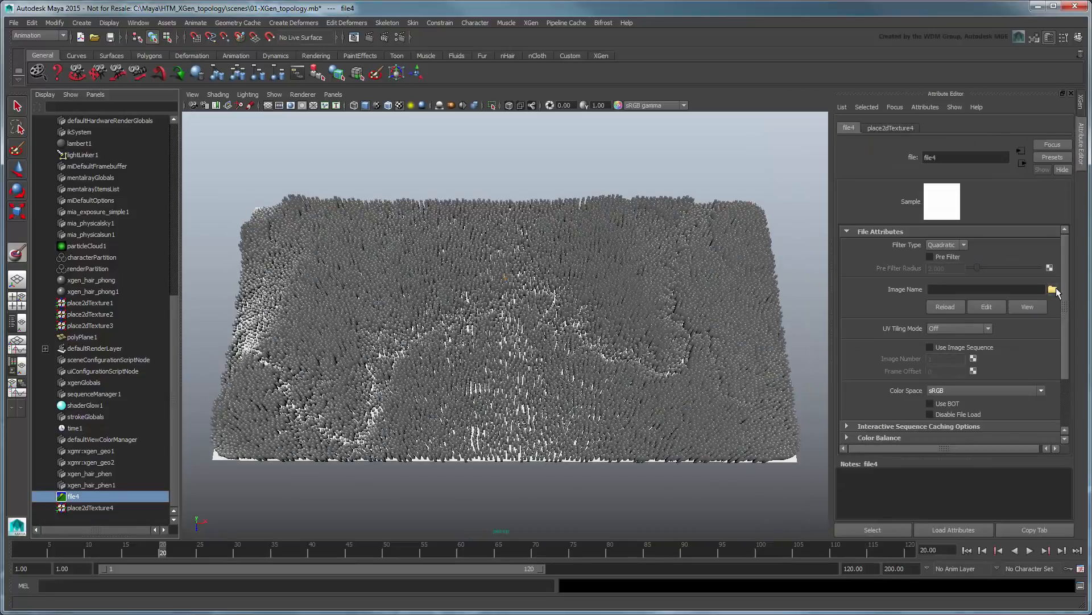
left_click(1053, 289)
left_click(266, 170)
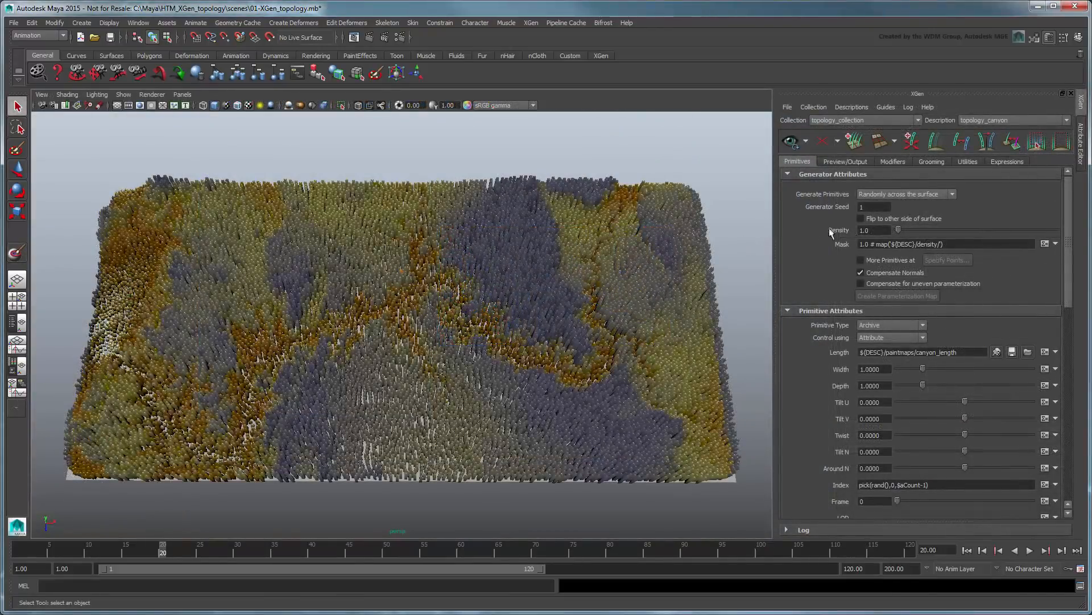
Set the primitive density of topology_canyon to 2
double_click(876, 230)
type("2")
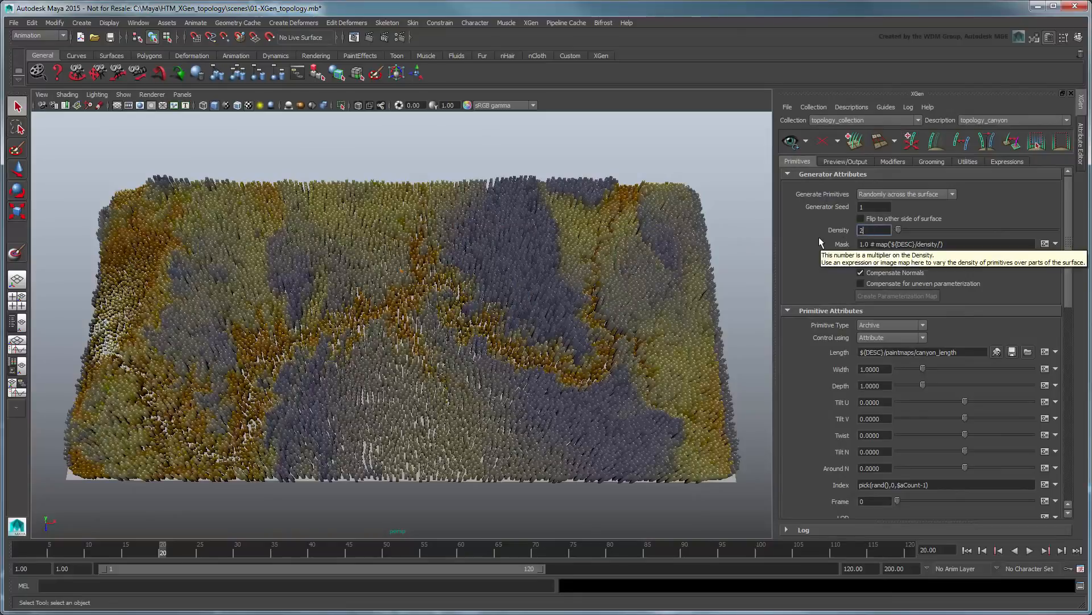
key("Return")
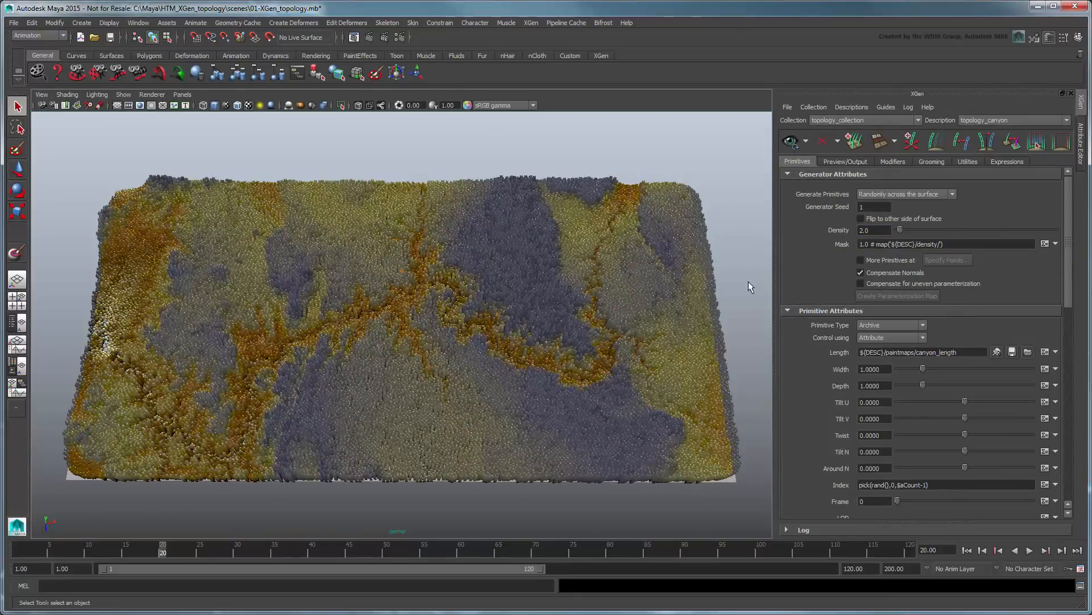
left_click_drag(749, 286, 741, 292, "alt")
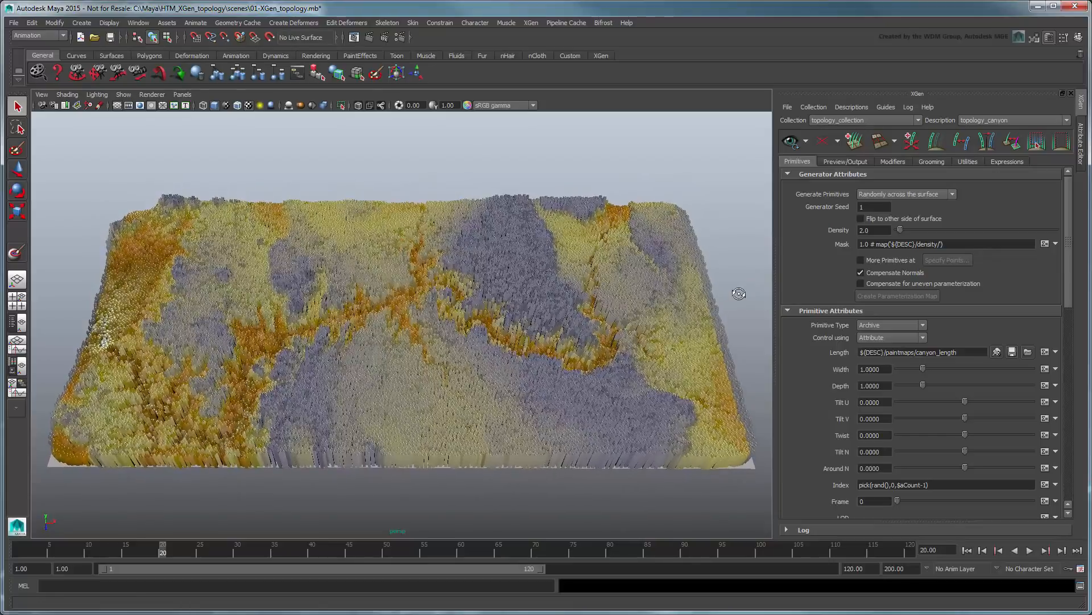